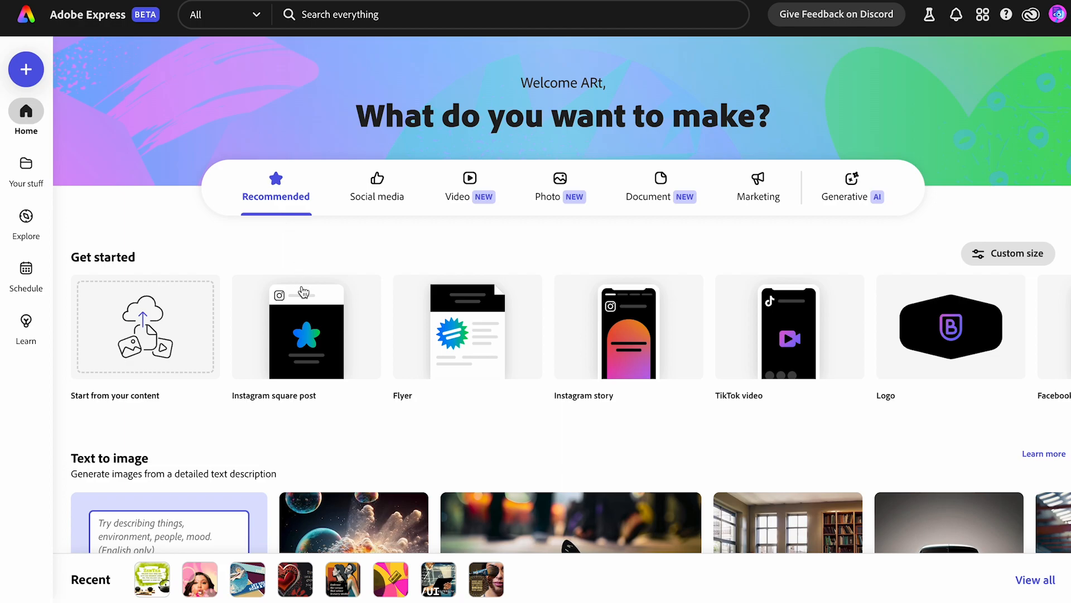
- Browse the templates for an Instagram square post
mouse_move(313, 283)
mouse_move(312, 346)
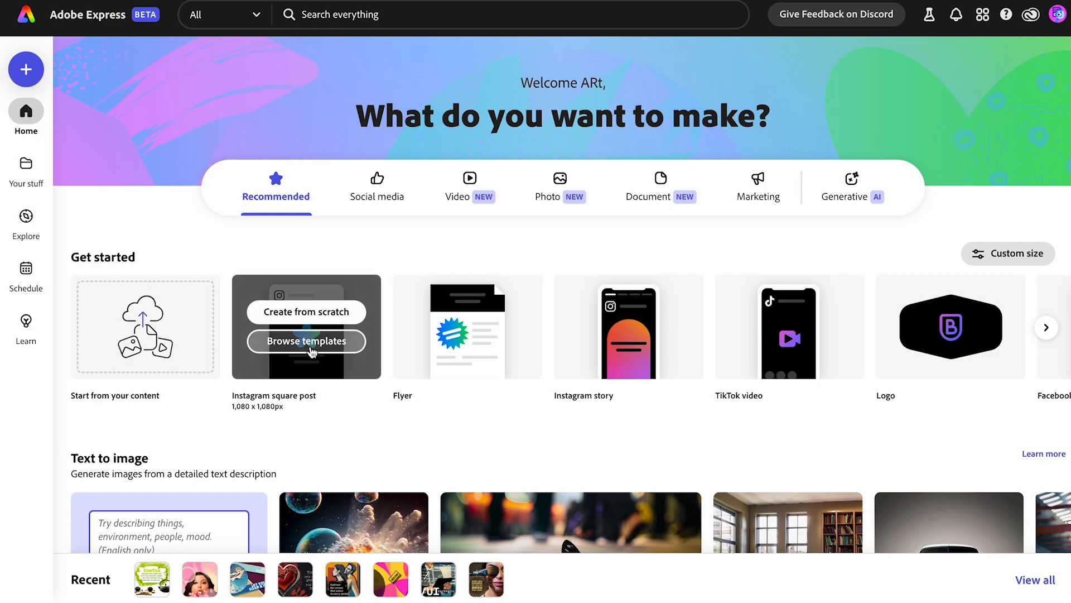
left_click(311, 343)
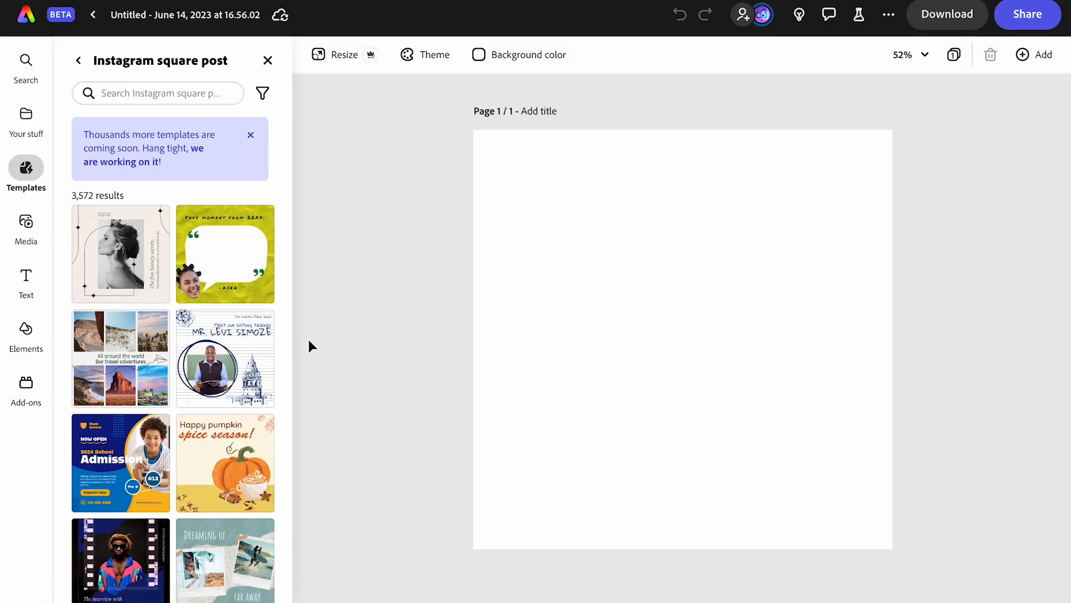
- Look through the Instagram square post templates and apply the yellow "Hi there" design with the steaming cup
scroll(209, 404, "down", 1)
scroll(210, 406, "down", 5)
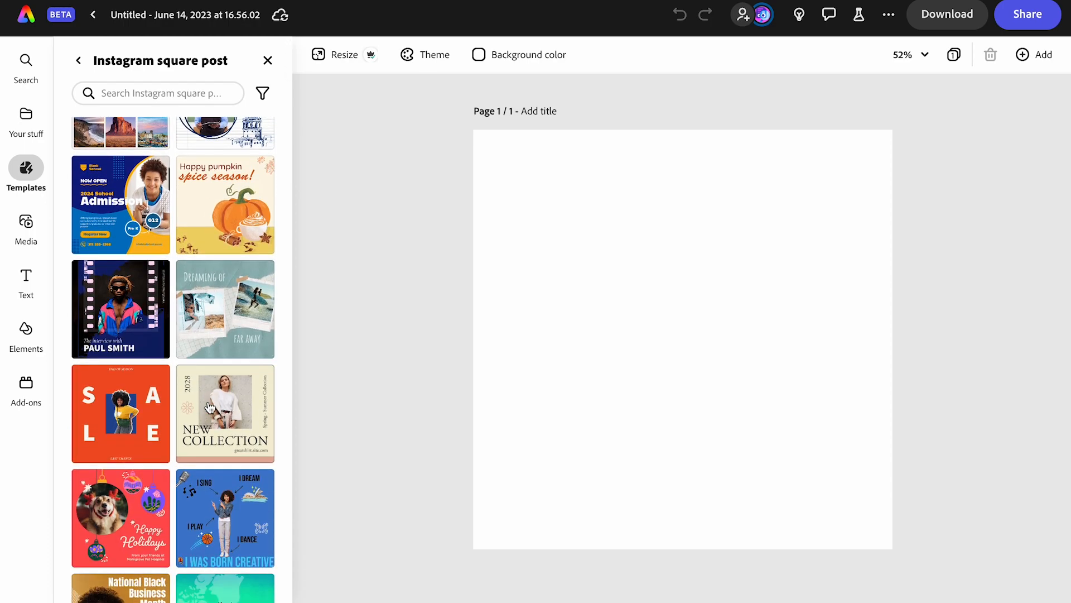
scroll(209, 407, "down", 4)
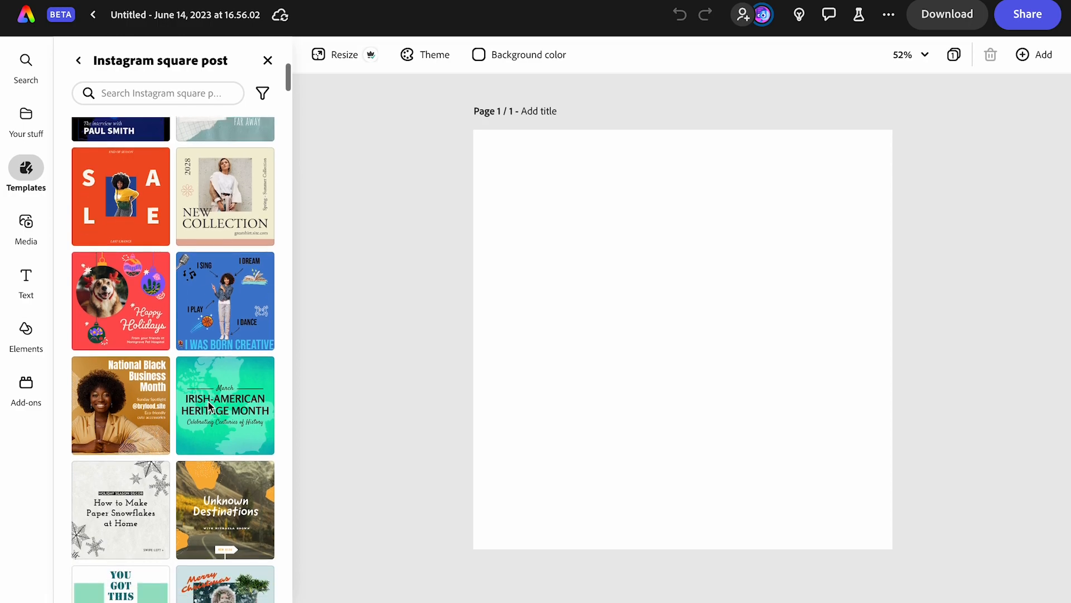
scroll(209, 404, "down", 1)
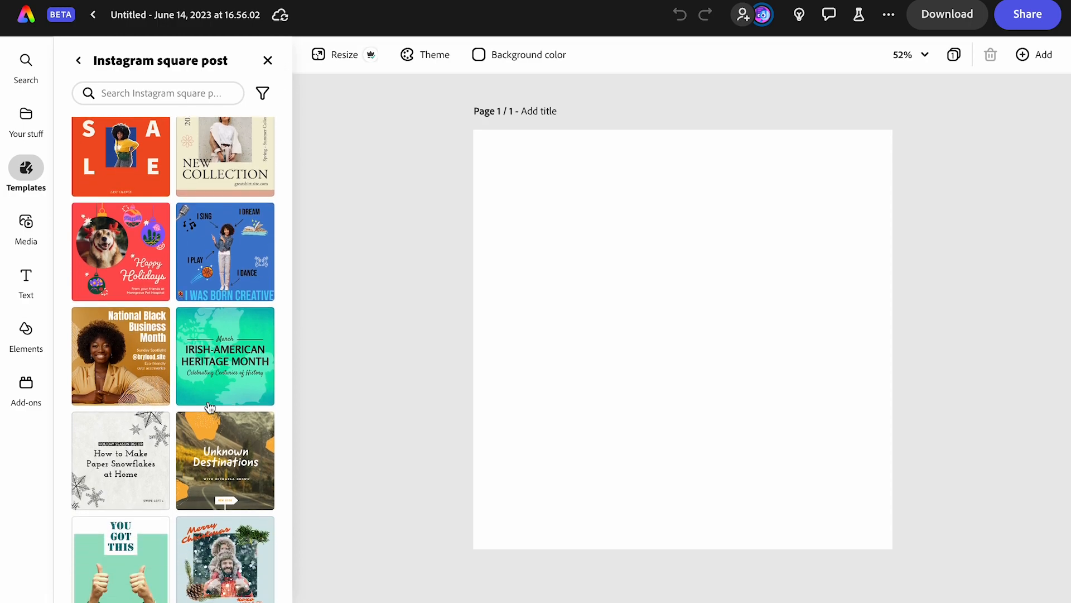
scroll(209, 407, "down", 2)
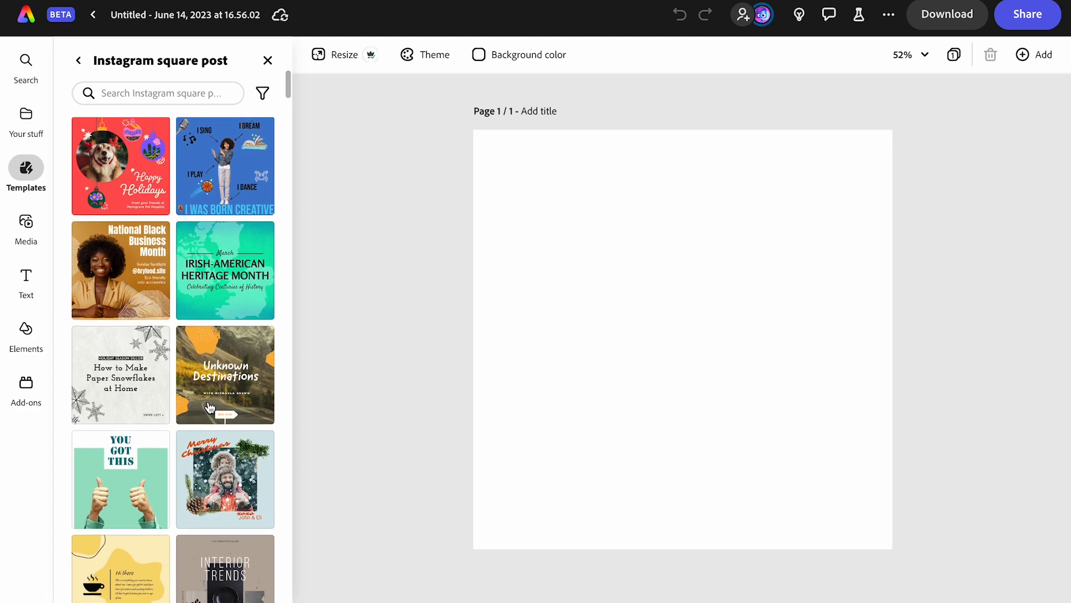
scroll(210, 406, "down", 4)
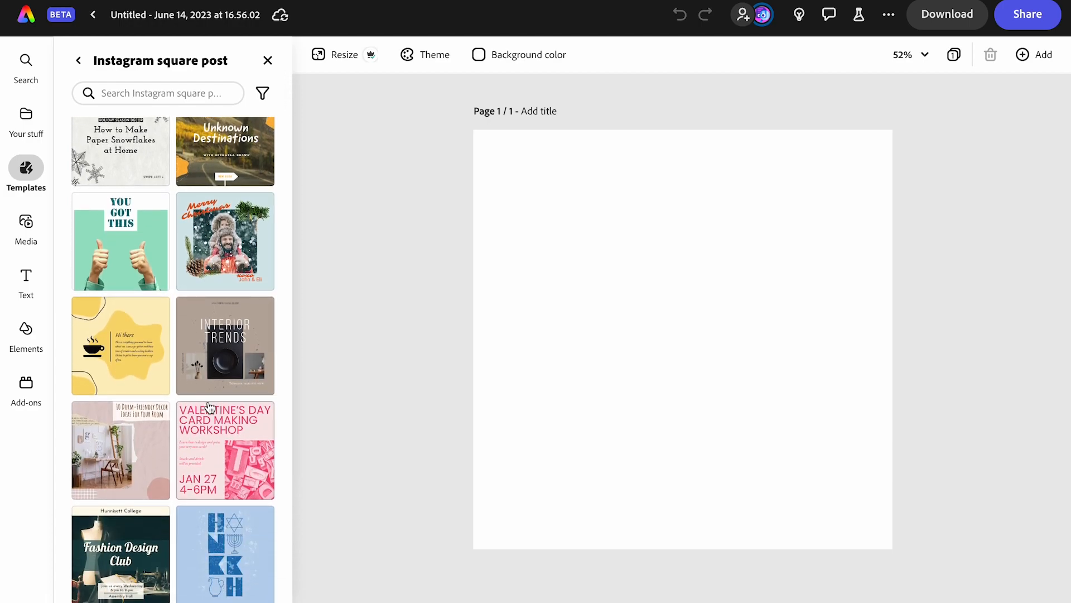
scroll(210, 406, "down", 15)
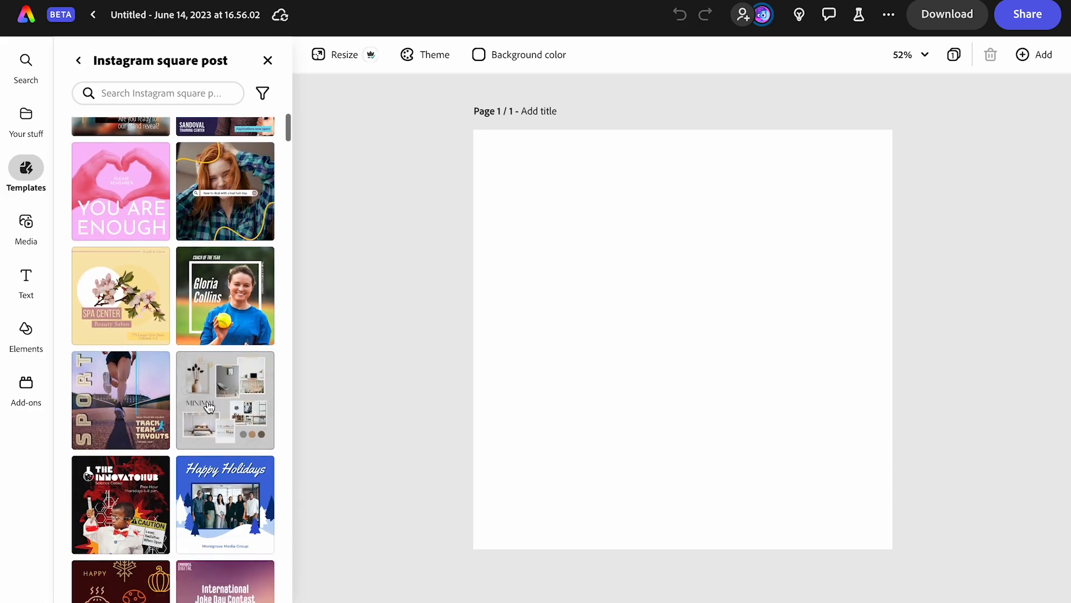
scroll(209, 406, "down", 8)
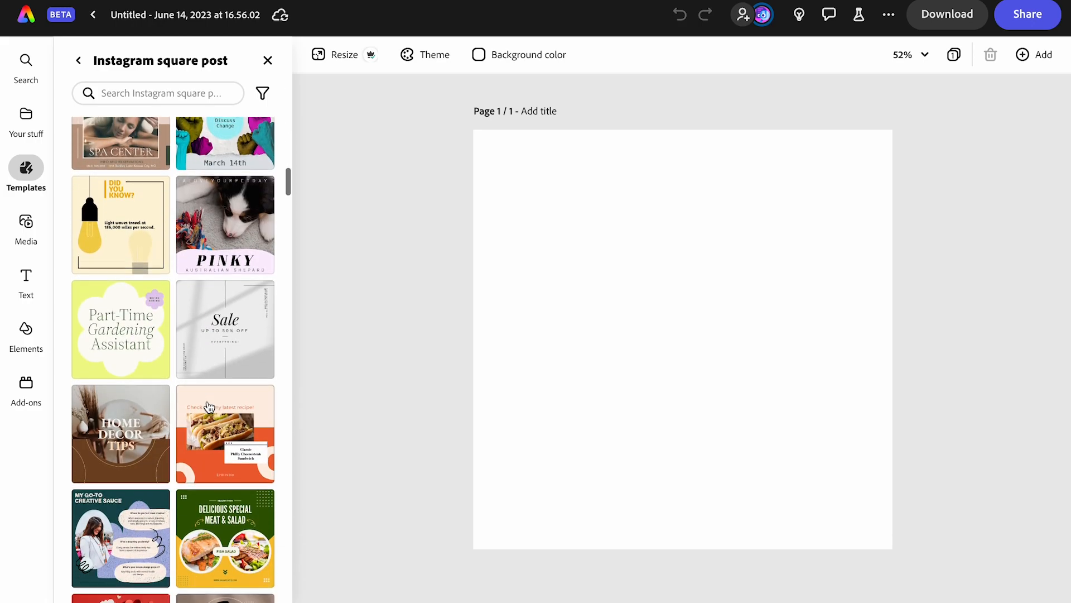
scroll(209, 406, "up", 16)
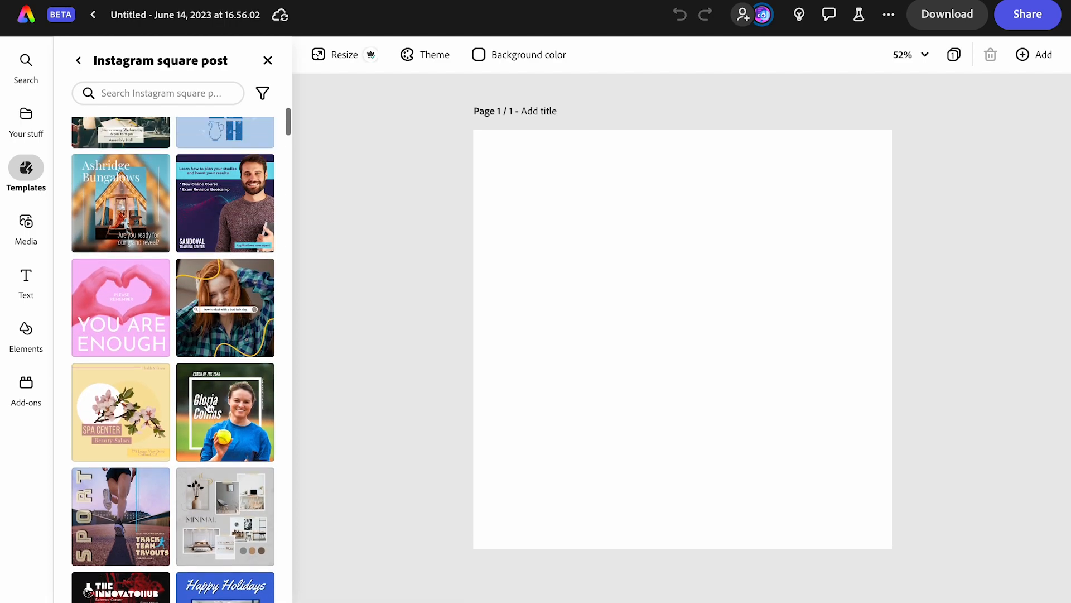
scroll(210, 406, "up", 4)
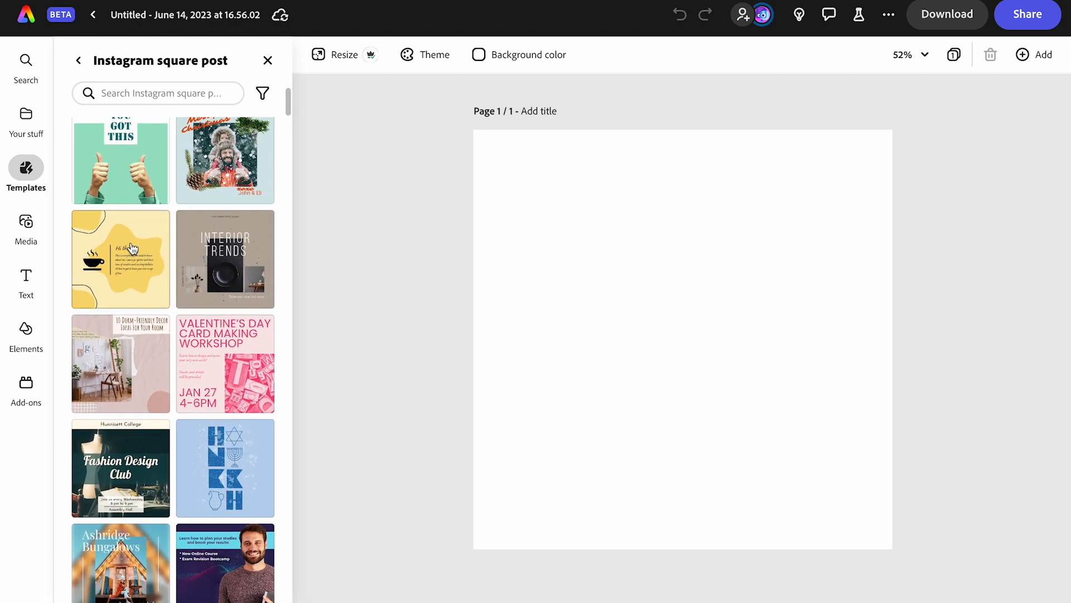
left_click(132, 249)
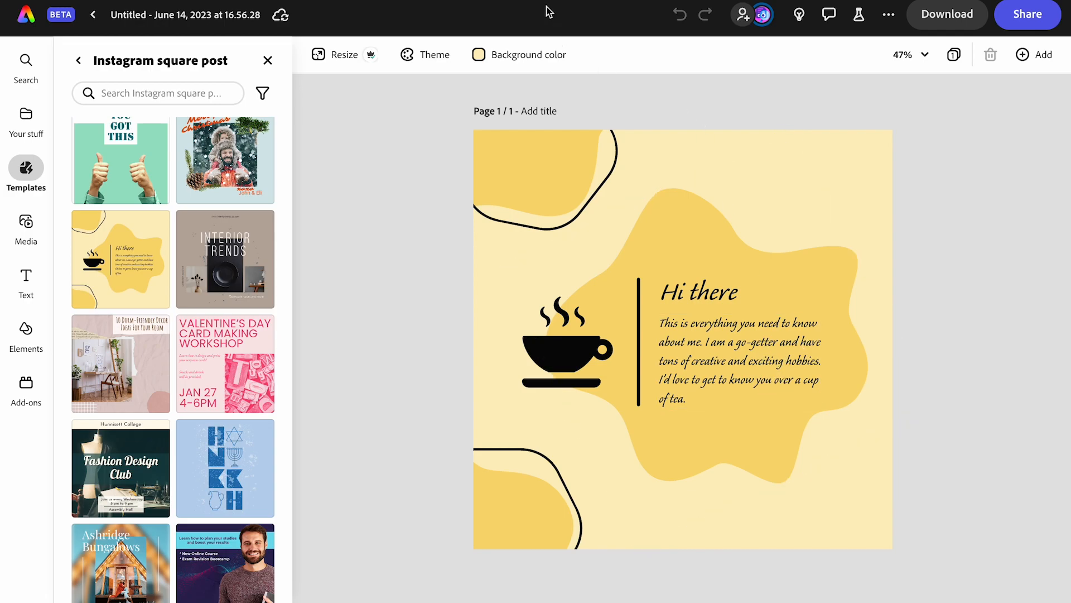
- Switch to ChatGPT and copy the fourth suggested green tea line, leaving out its emojis and hashtags
left_click(605, 1)
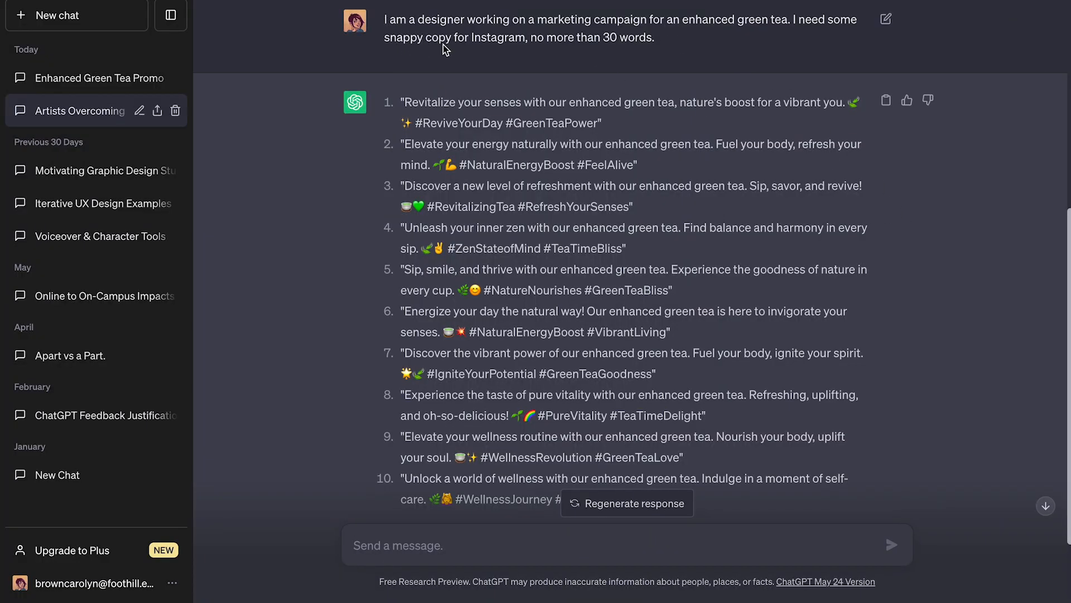
left_click_drag(384, 20, 674, 42)
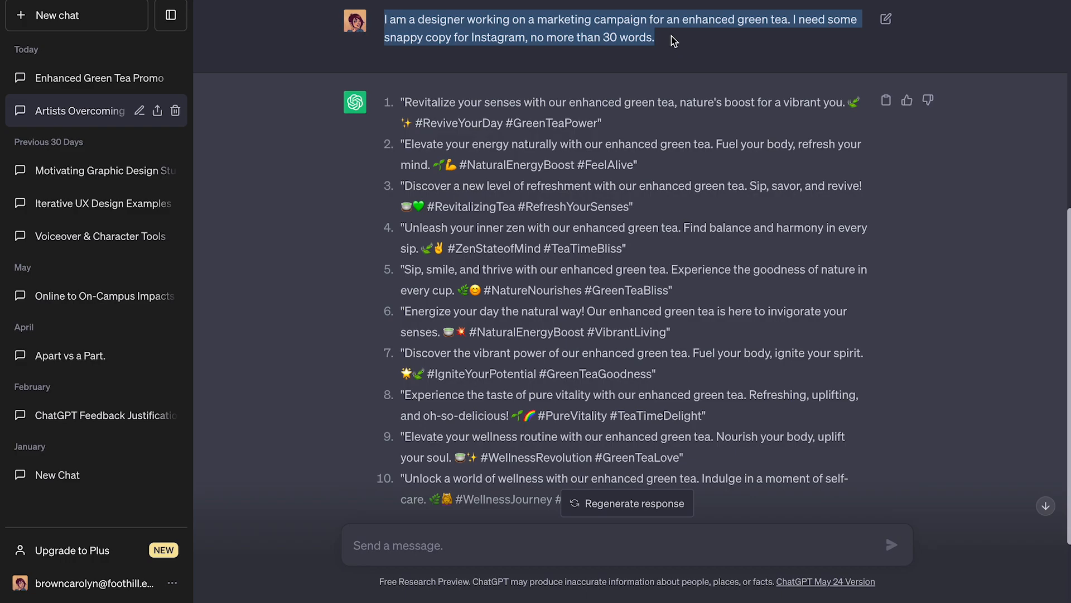
left_click(676, 45)
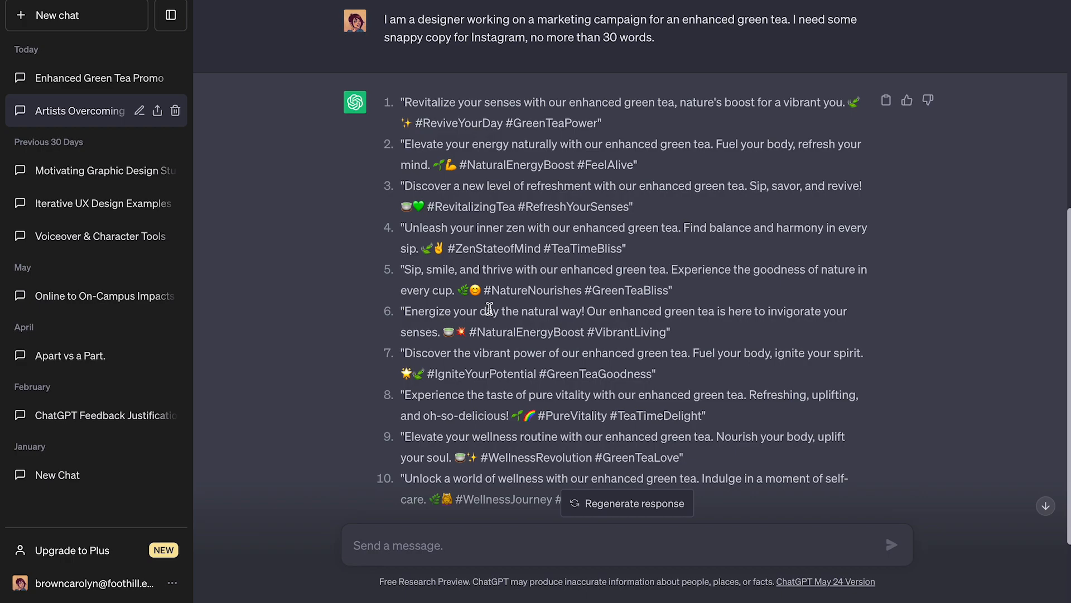
left_click_drag(404, 228, 414, 244)
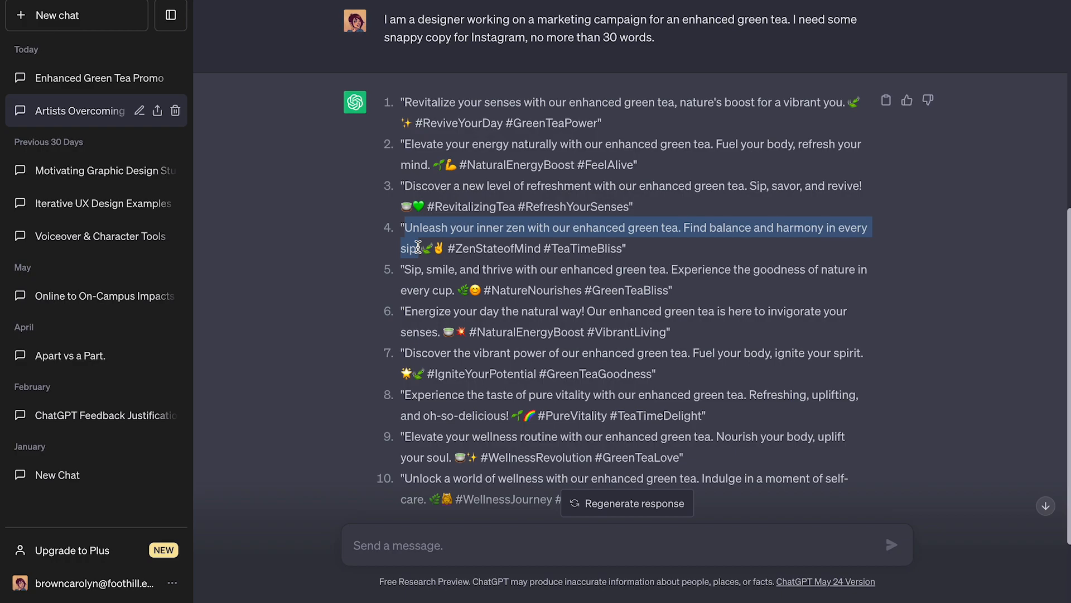
- Back in Adobe Express, replace the body paragraph with "Unleash your inner zen with our enhanced green tea. Find balance and harmony in every sip."
left_click(842, 0)
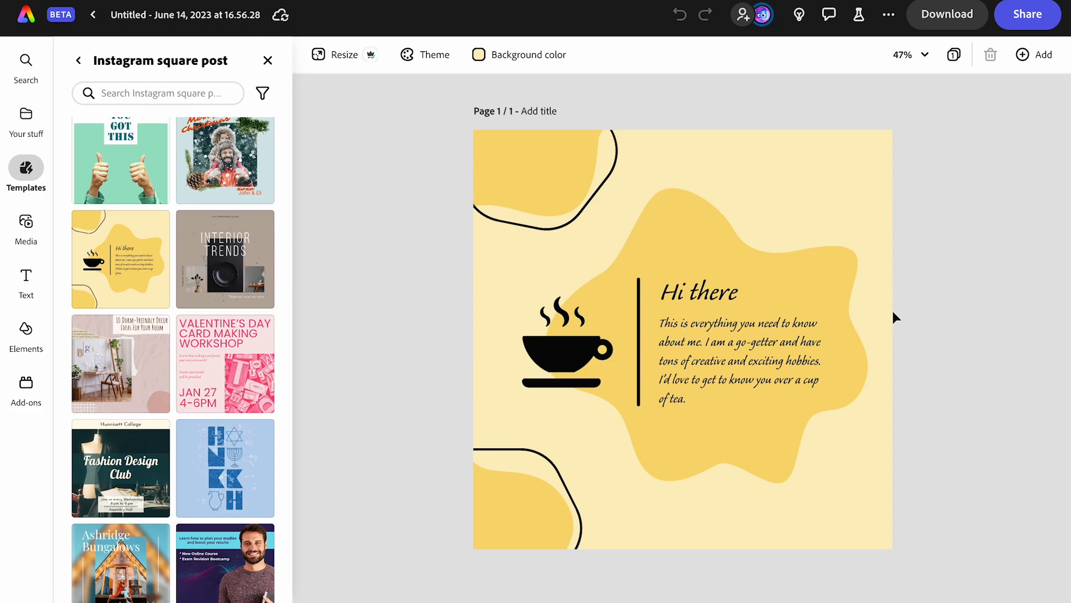
double_click(787, 363)
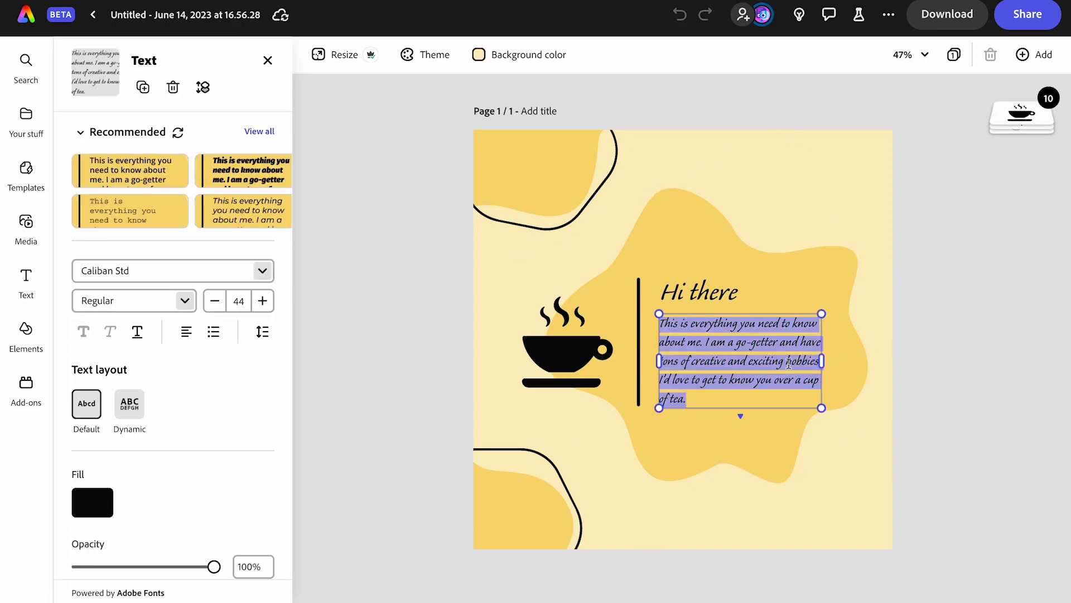
type("Unleash your inner zen with our enhanced green tea. Find balance and harmony in every sip.")
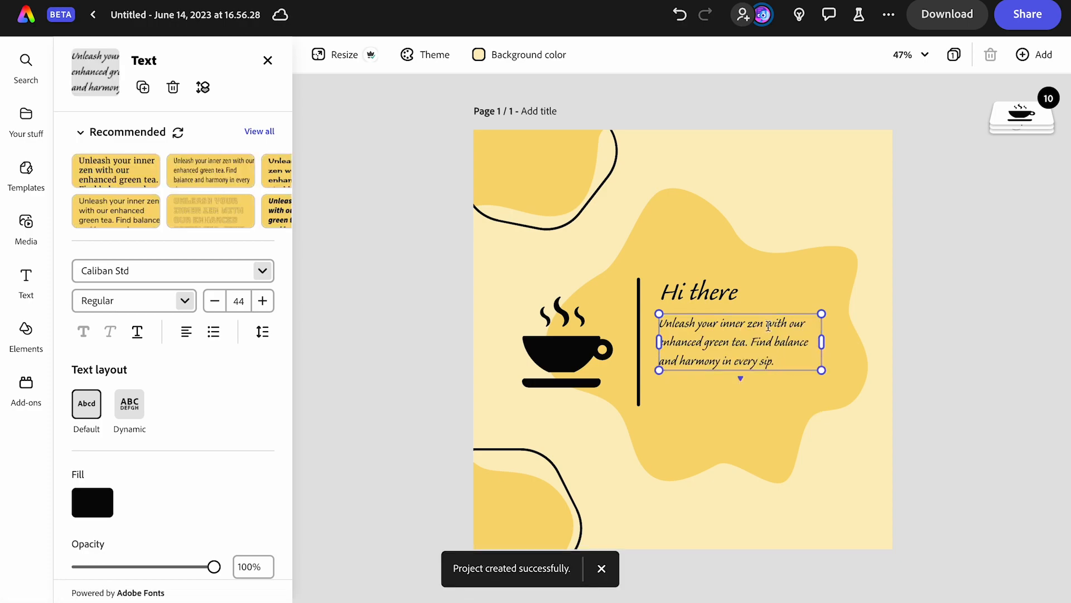
- Enlarge the body text to font size 65 and narrow its box so it wraps onto four lines inside the yellow blob
left_click_drag(822, 371, 858, 424)
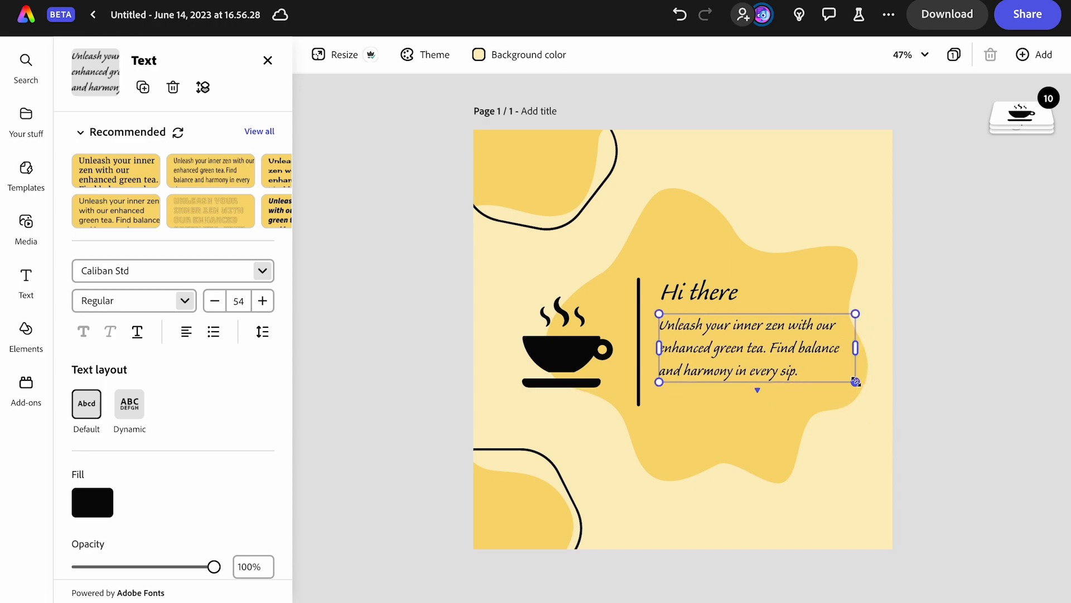
left_click_drag(857, 347, 821, 352)
left_click_drag(818, 404, 884, 472)
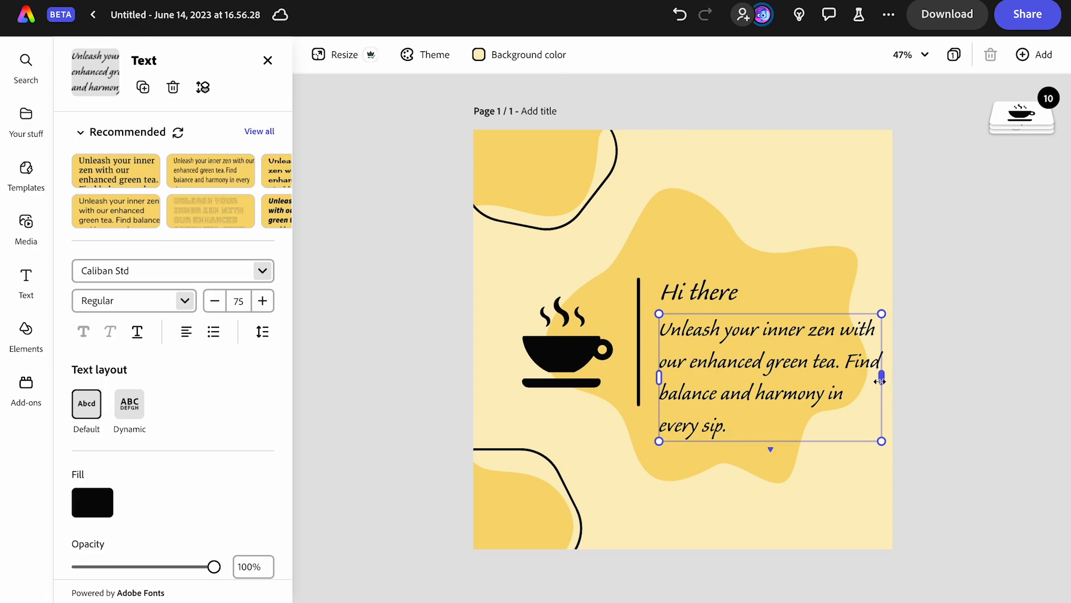
left_click_drag(875, 376, 849, 380)
left_click_drag(851, 442, 826, 422)
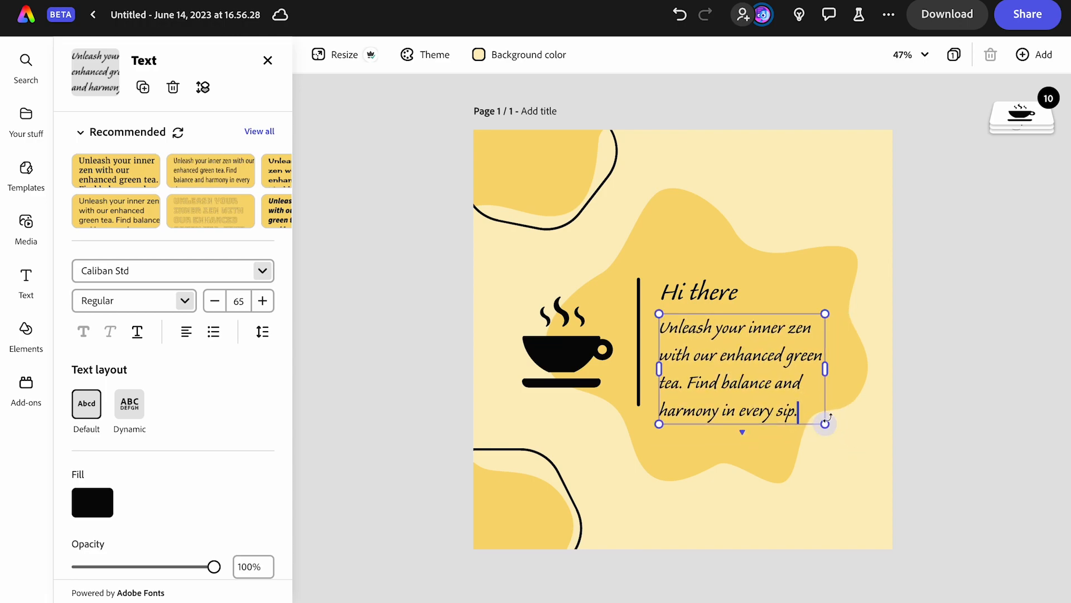
- Replace the "Hi there" heading with "ZenTea"
left_click(717, 298)
double_click(716, 296)
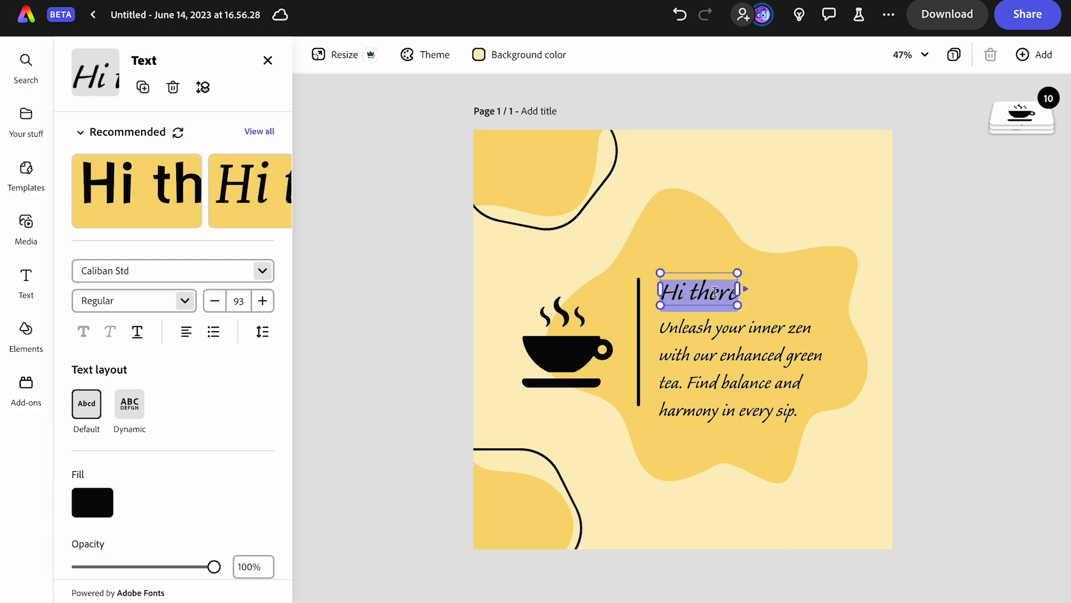
type("ZenTea")
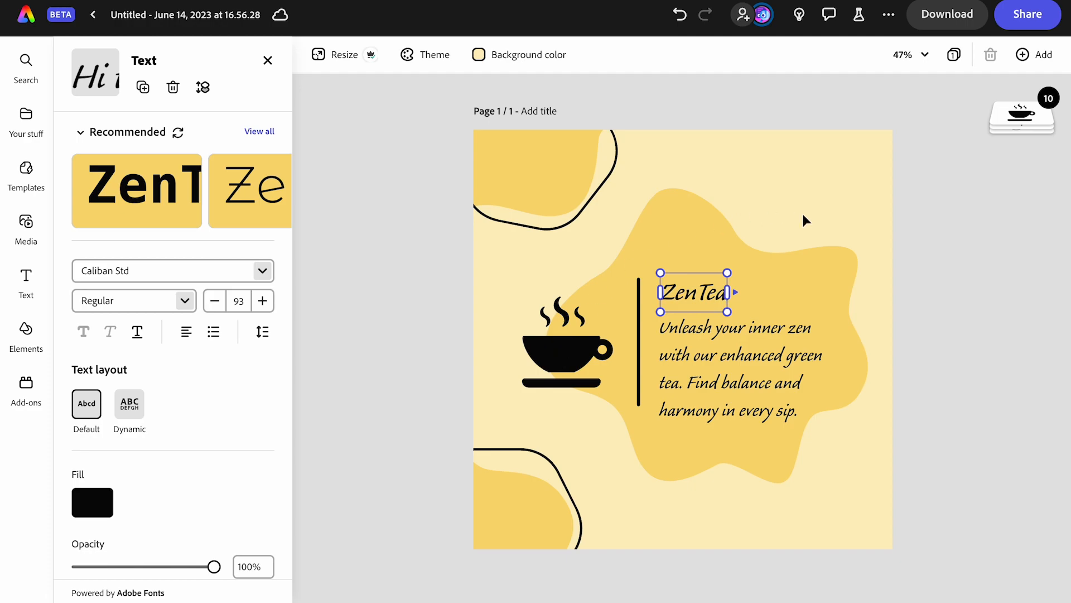
- Change the fill of the large blob behind the text to olive green #B6B439
left_click(831, 262)
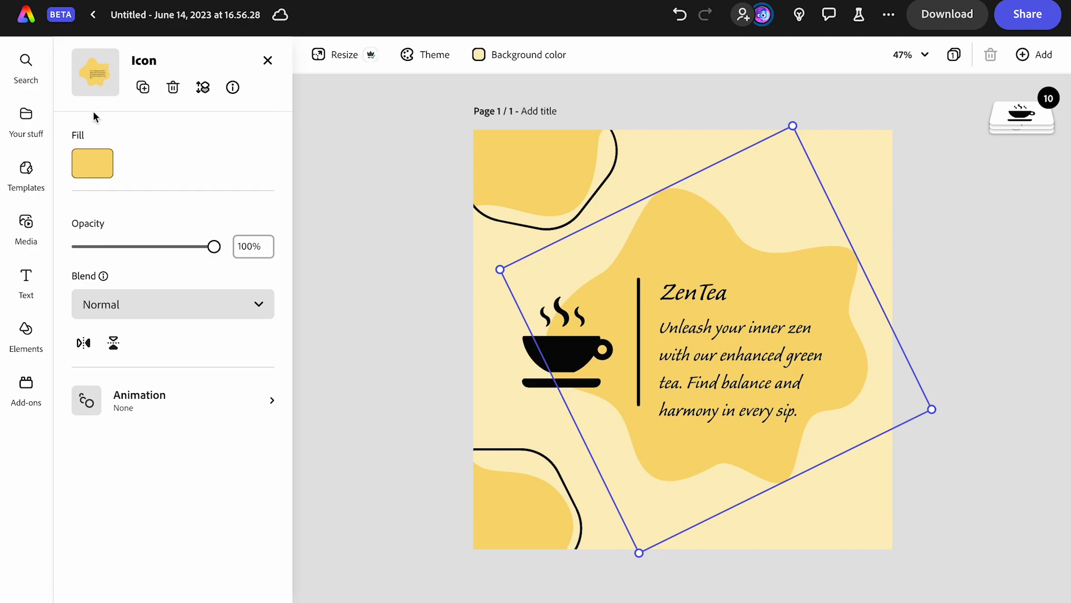
left_click(96, 159)
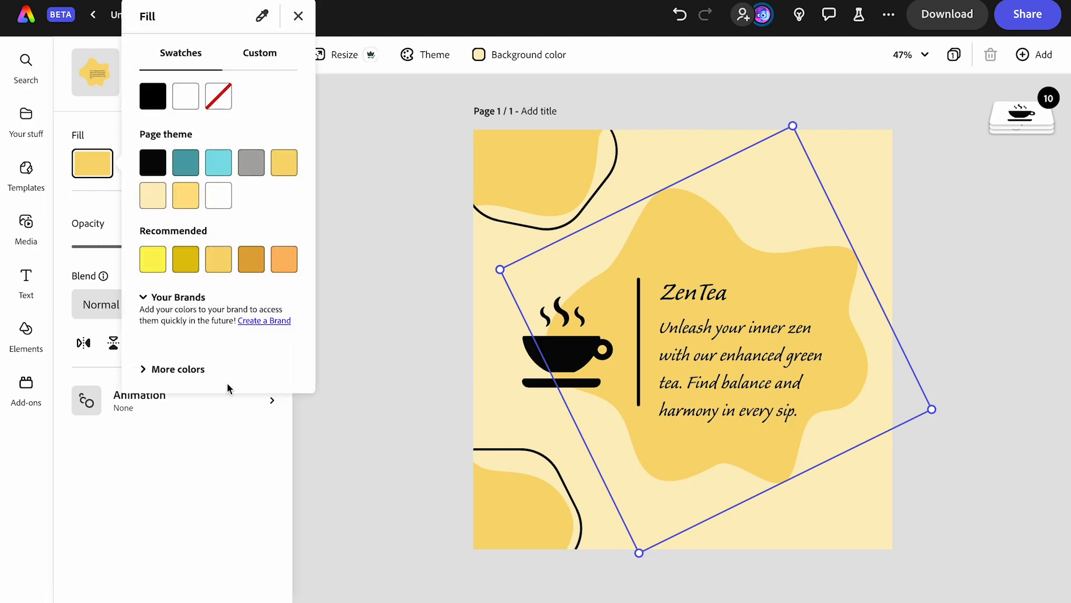
left_click(159, 376)
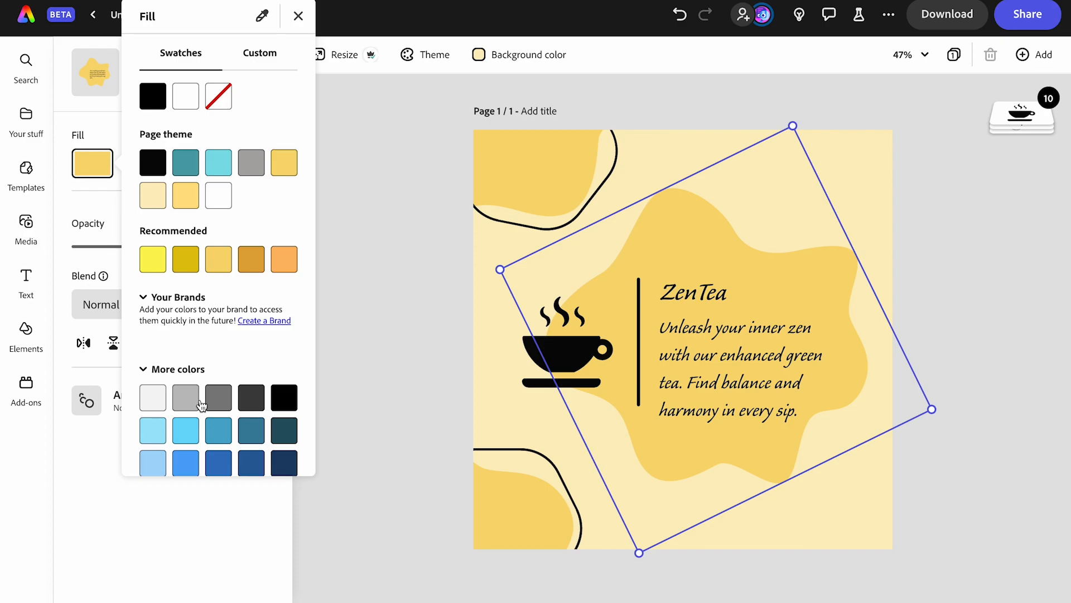
scroll(202, 405, "down", 5)
scroll(202, 406, "up", 5)
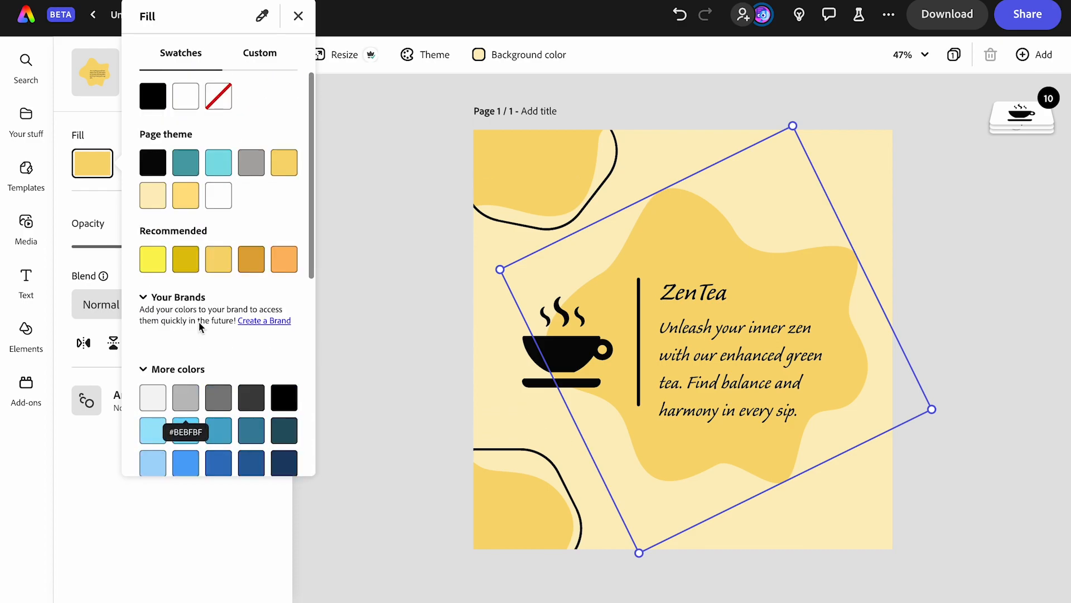
scroll(229, 351, "down", 6)
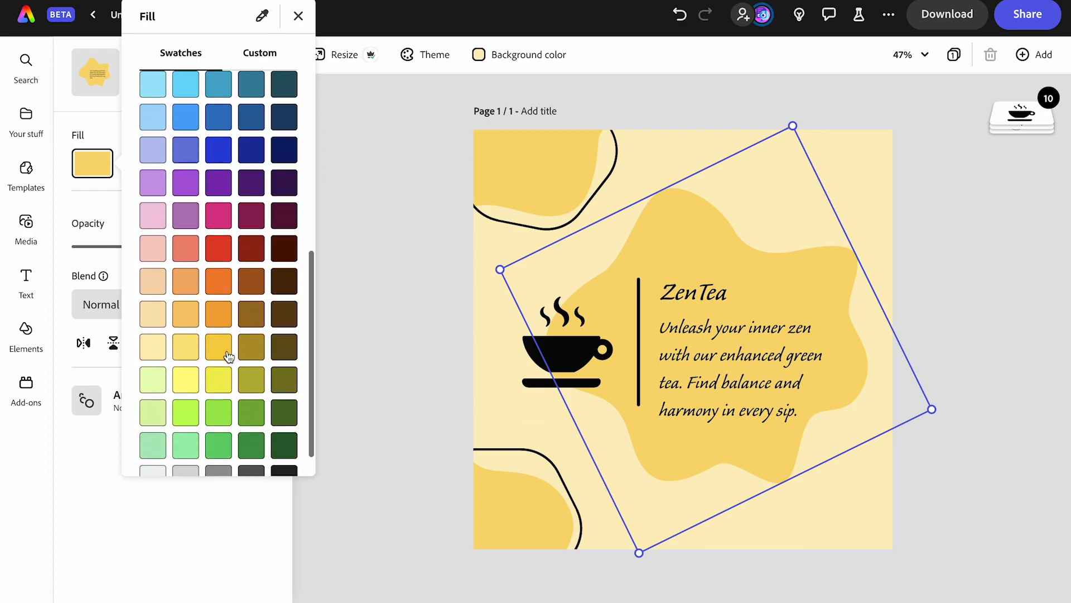
left_click(251, 347)
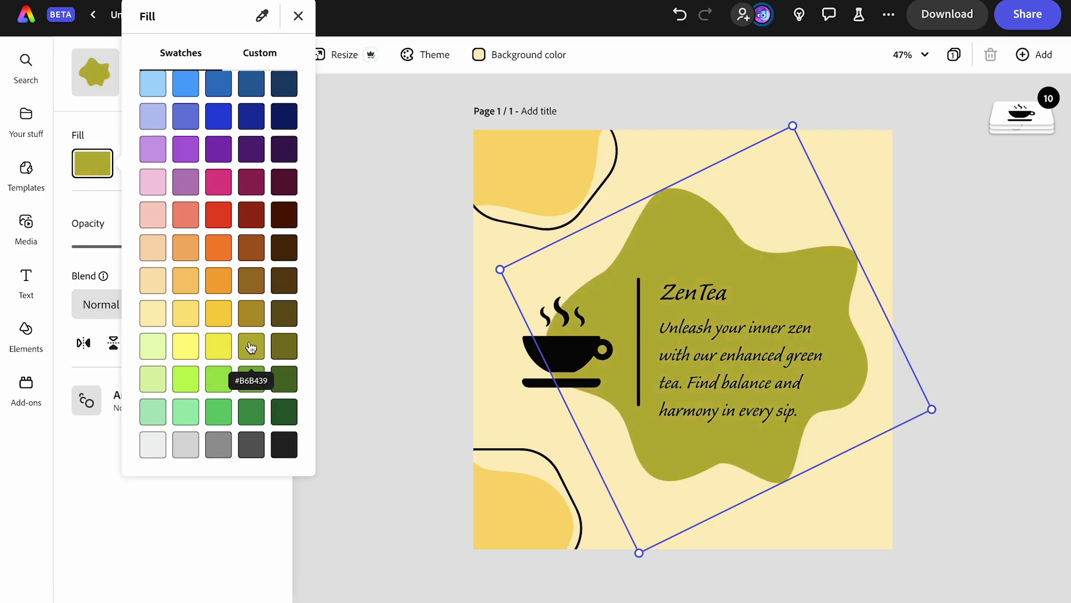
left_click(298, 16)
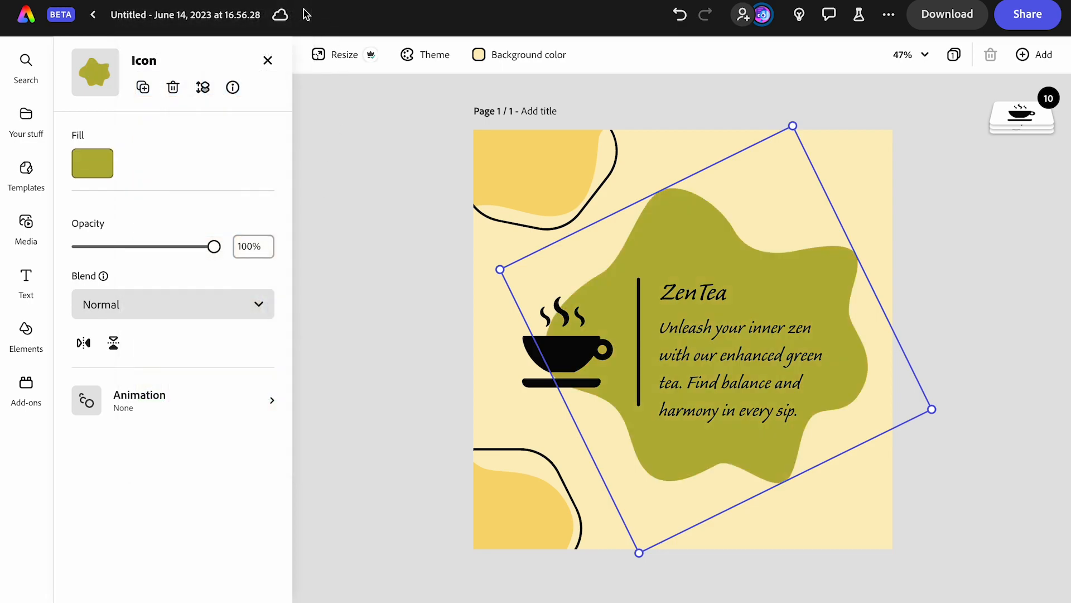
- Recolor the curved outline in the design's upper-left corner with the olive green sampled from the large blob
left_click(618, 156)
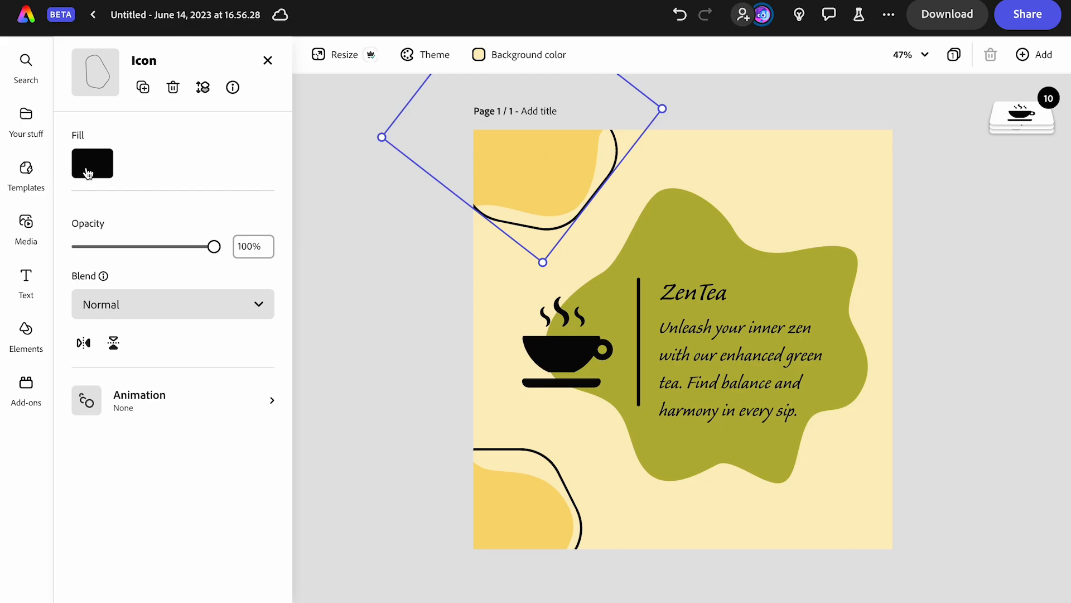
left_click(87, 173)
left_click(262, 17)
left_click(802, 286)
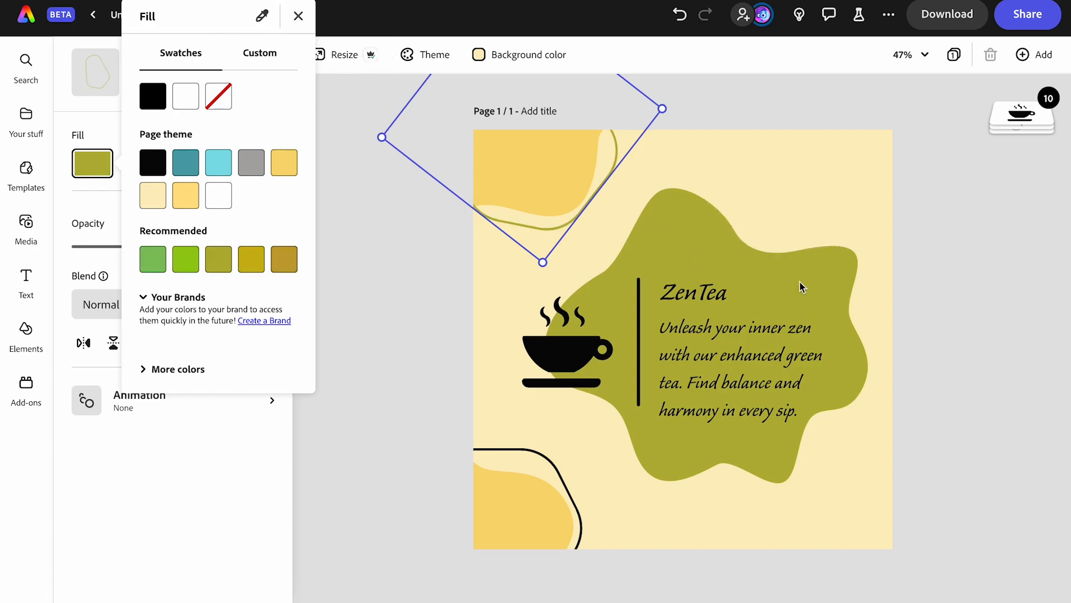
left_click(298, 16)
- Recolor the curved outline in the design's lower-left corner with the olive green sampled from the large blob
left_click(534, 446)
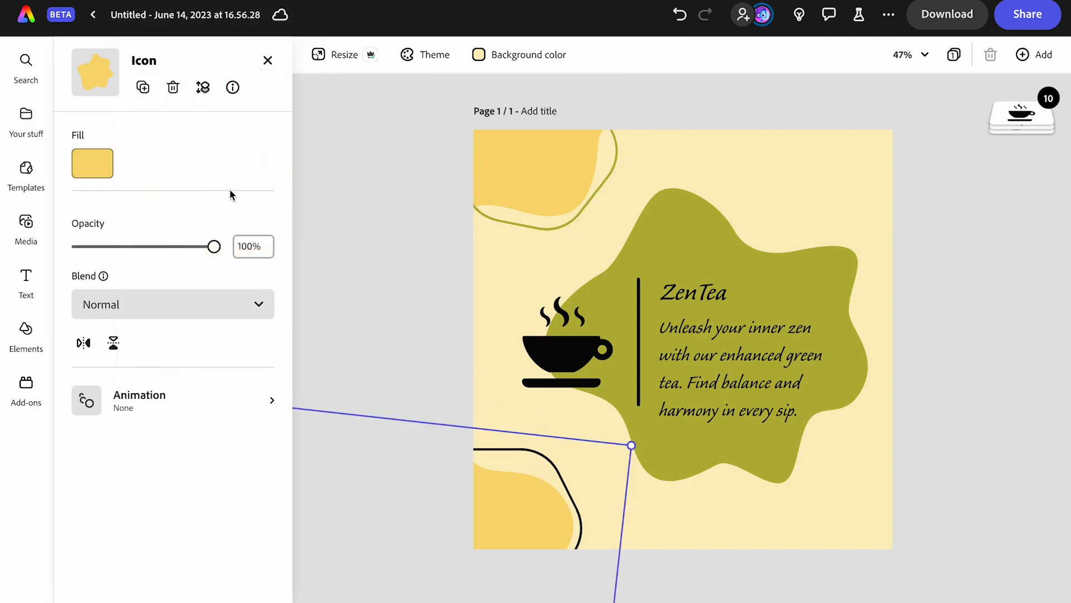
left_click(524, 448)
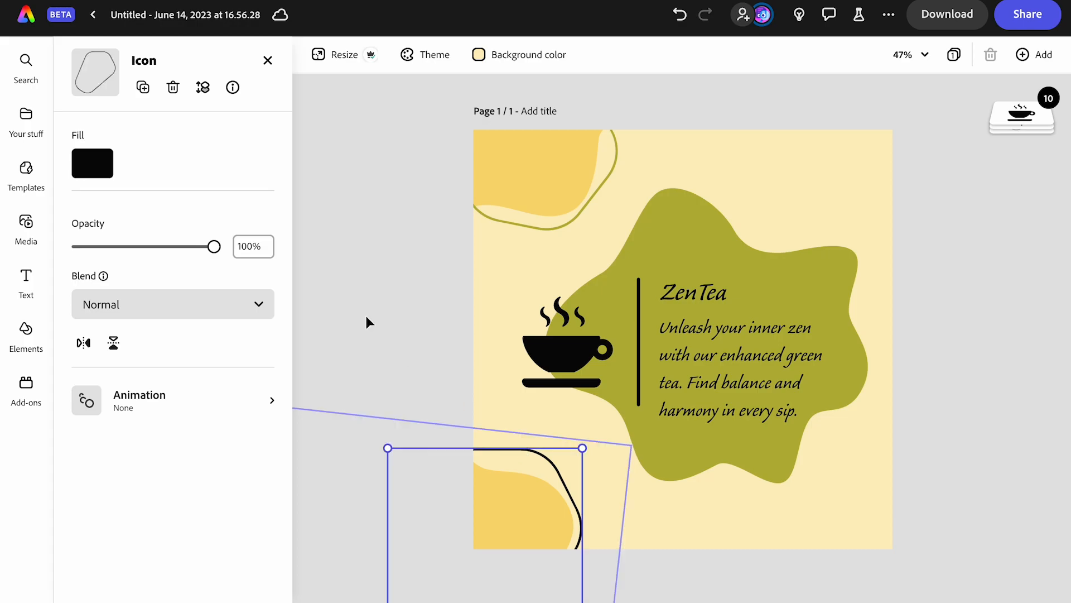
left_click(101, 167)
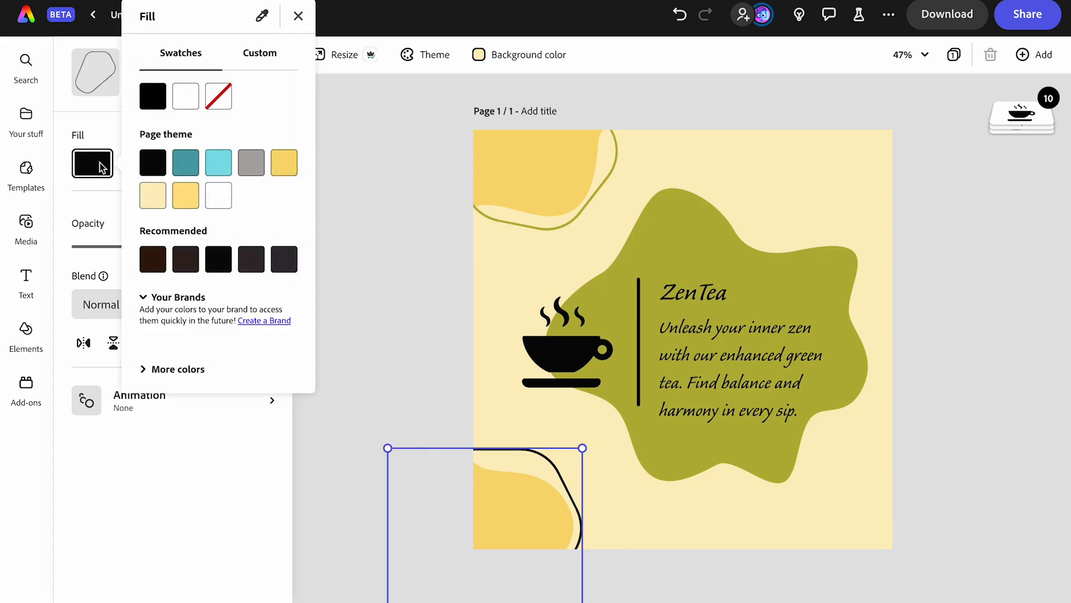
left_click(262, 16)
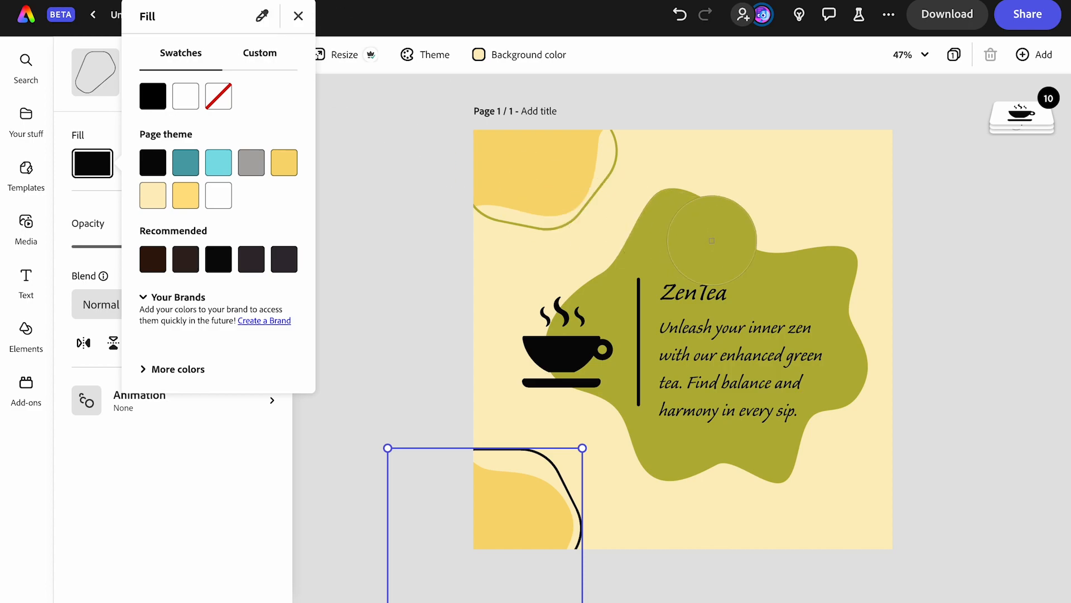
left_click(748, 235)
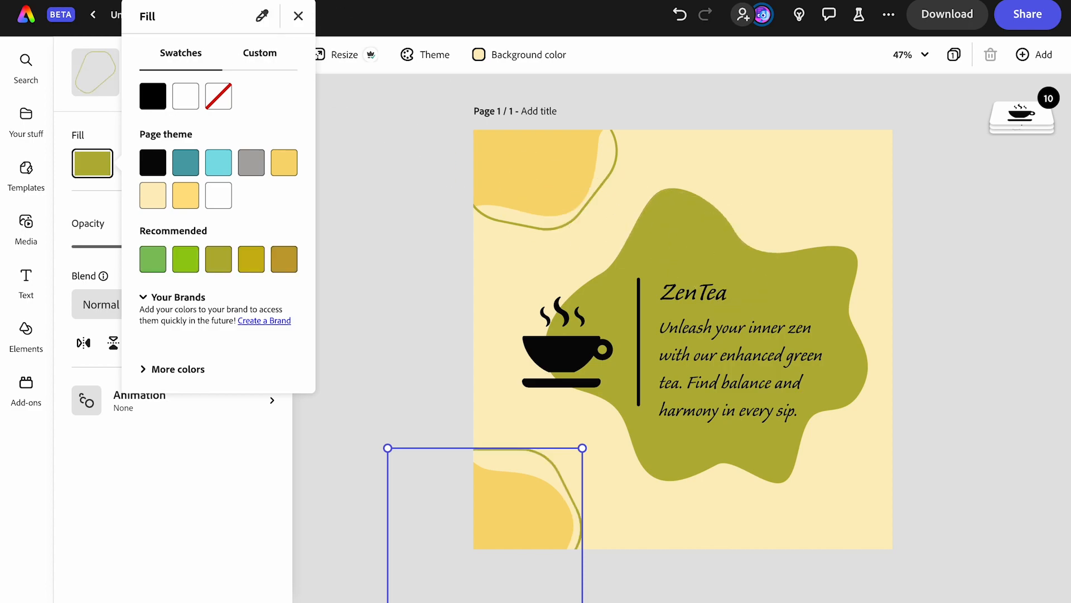
left_click(298, 16)
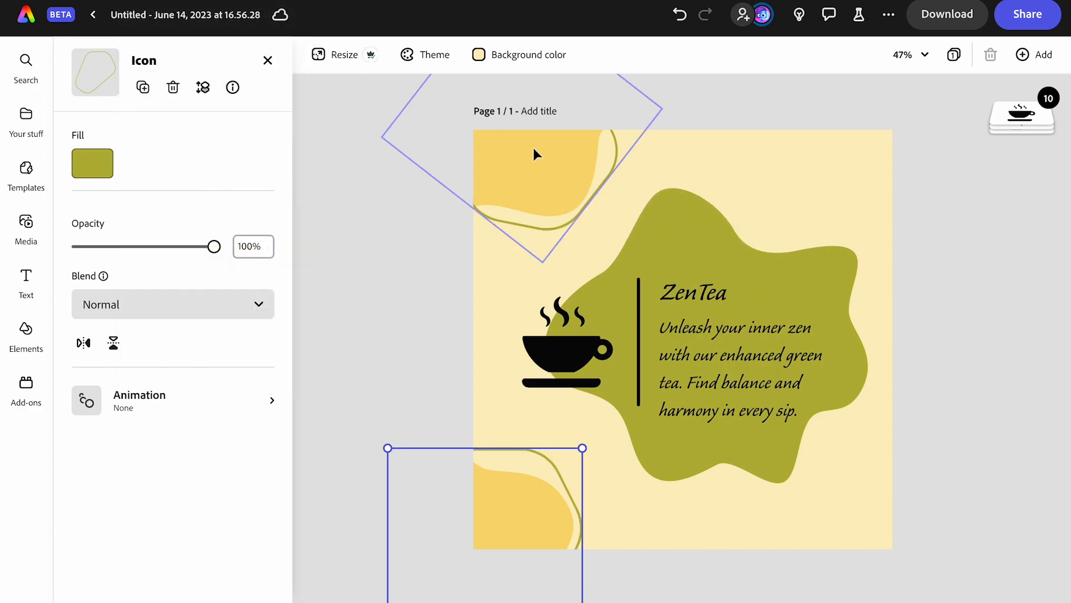
left_click(440, 397)
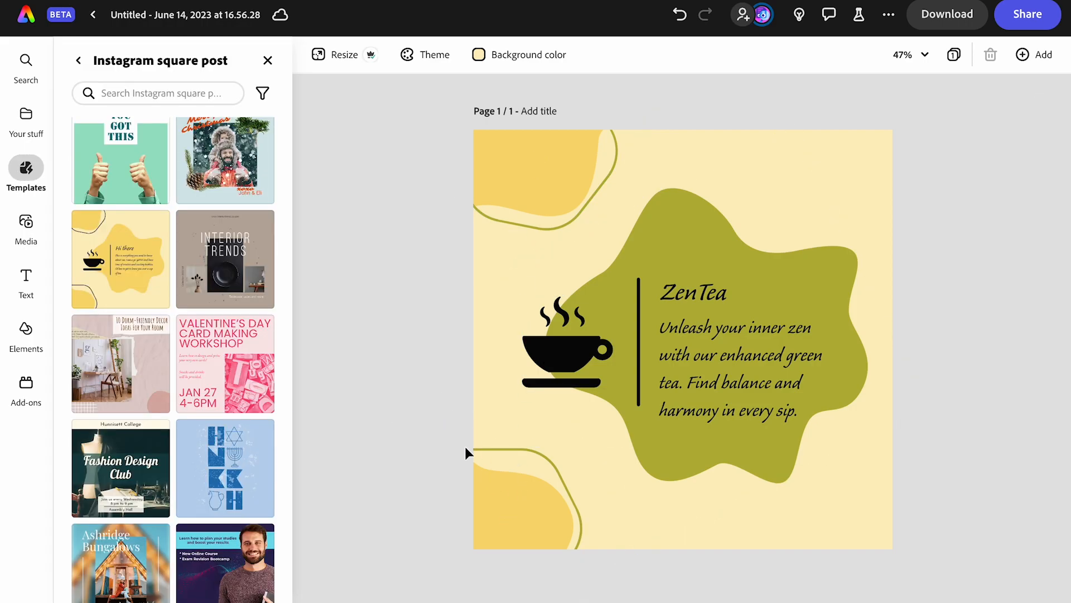
- Select the yellow blob in the design's lower-left corner and expand the layer stack
left_click(504, 488)
left_click(507, 421)
left_click(508, 426)
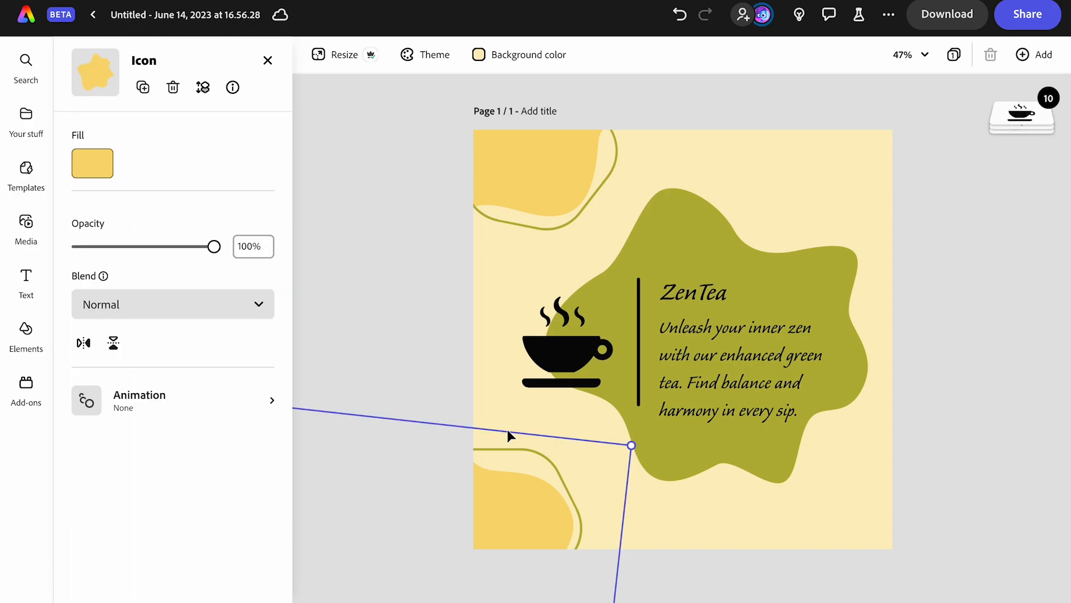
left_click(1029, 112)
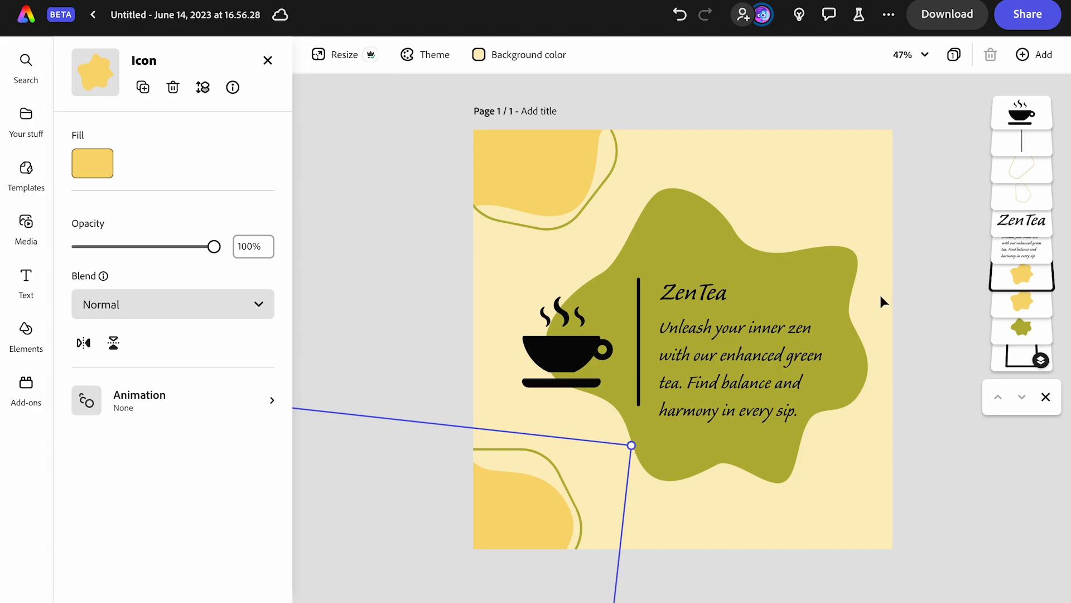
- Set the page background to light yellow-green #EBE97C, starting from the olive green sampled from the large blob
left_click(482, 57)
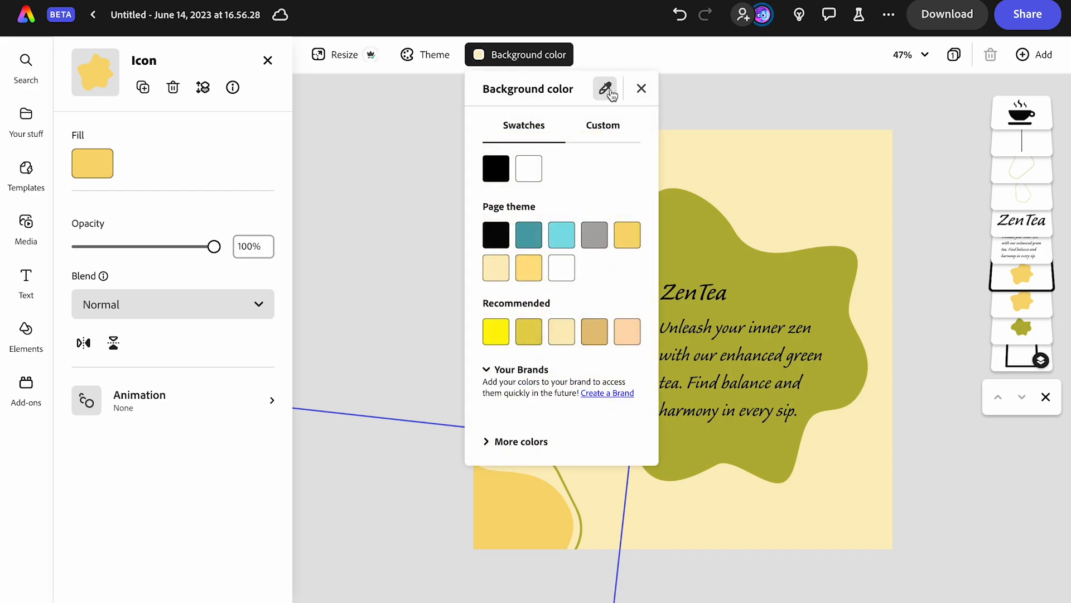
left_click(612, 94)
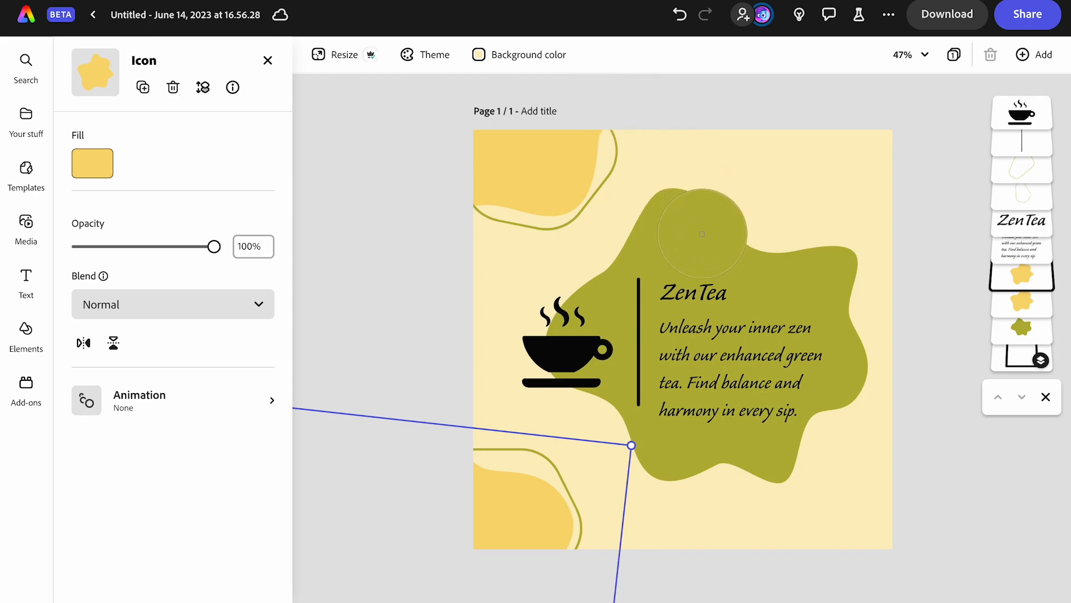
left_click(703, 239)
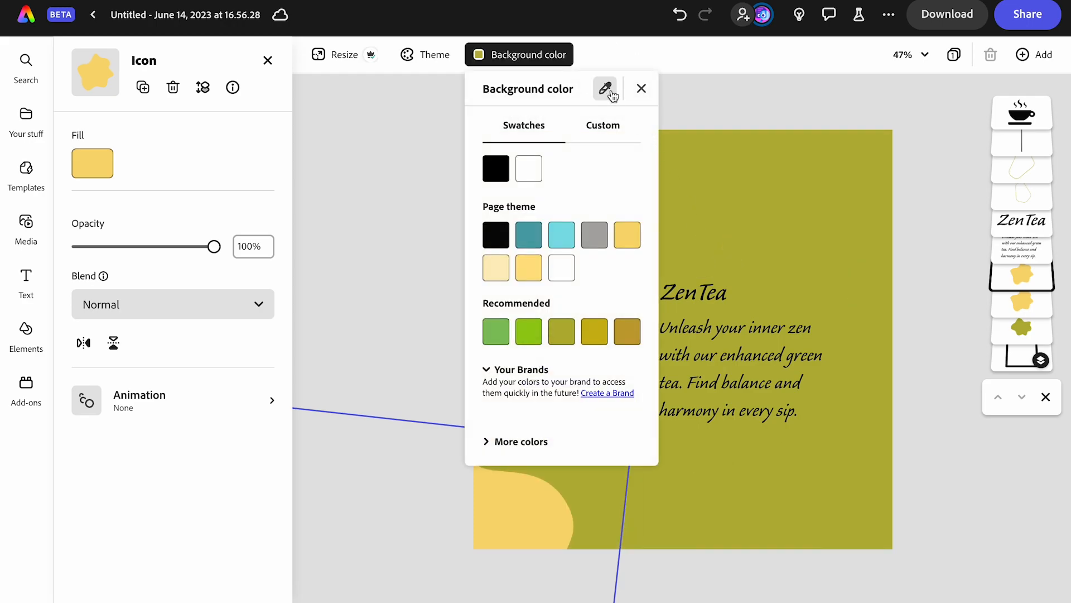
left_click(609, 134)
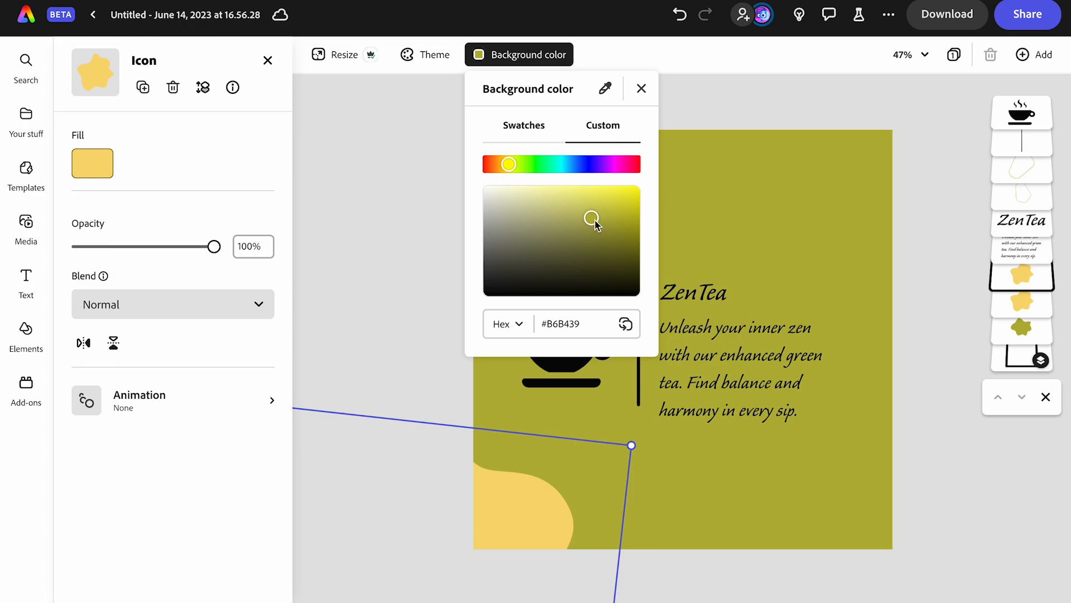
mouse_move(593, 220)
left_mouse_down()
mouse_move(590, 191)
mouse_move(588, 205)
mouse_move(557, 194)
left_mouse_up()
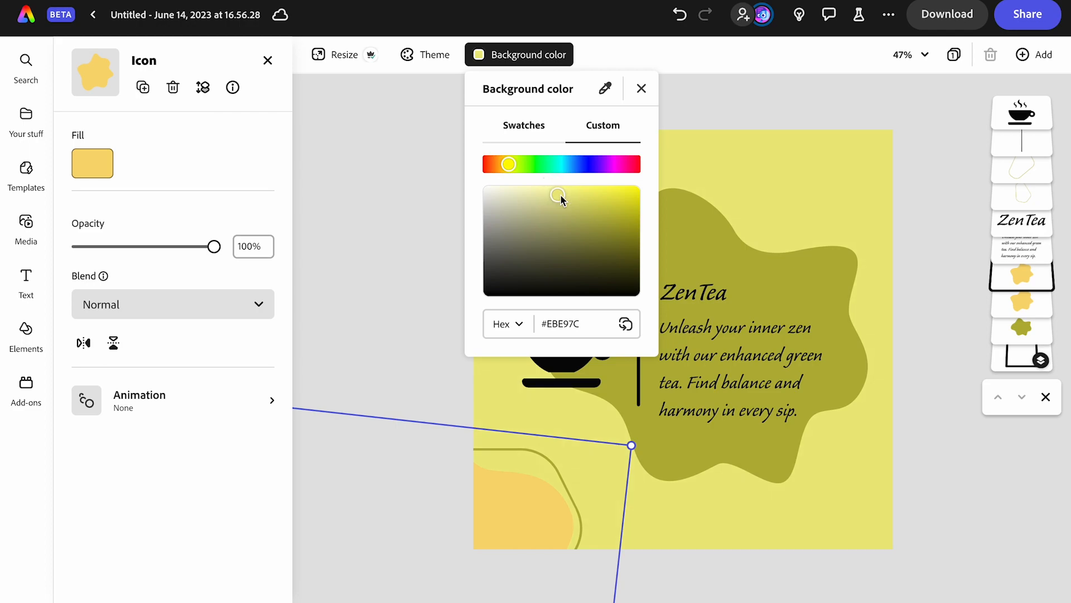
left_click(641, 89)
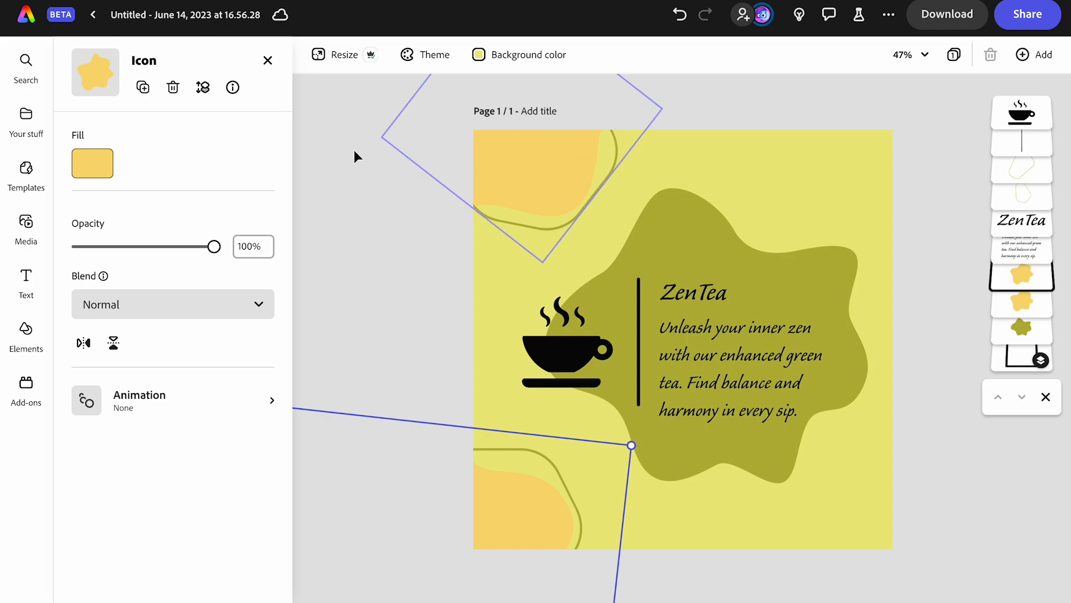
- Fill the design's lower-left blob with dark olive #8C8B24, a darker shade of the sampled large-blob color
left_click(101, 163)
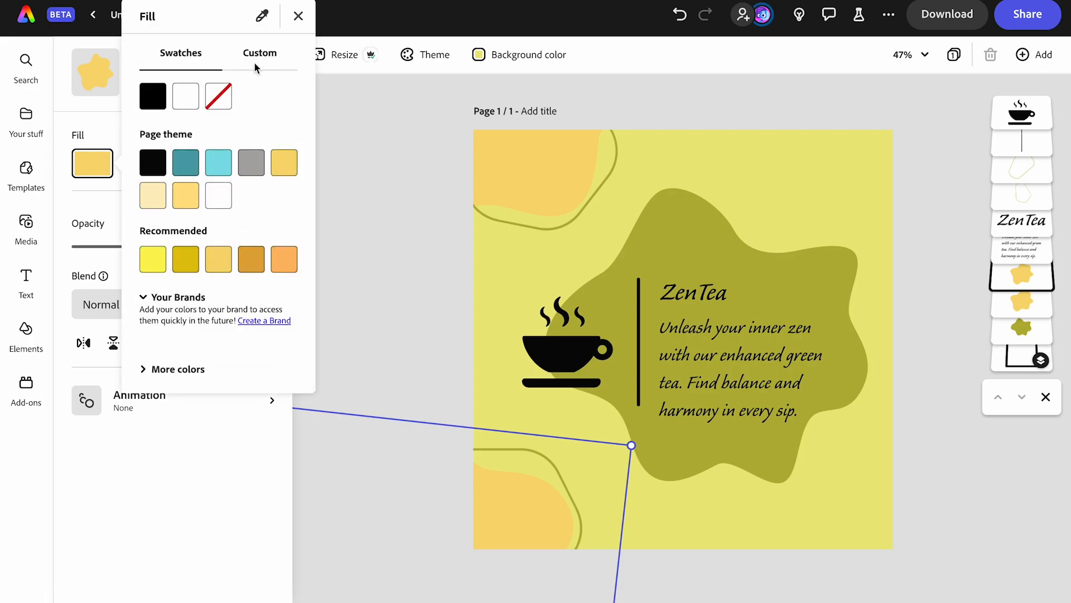
left_click(263, 16)
left_click(653, 215)
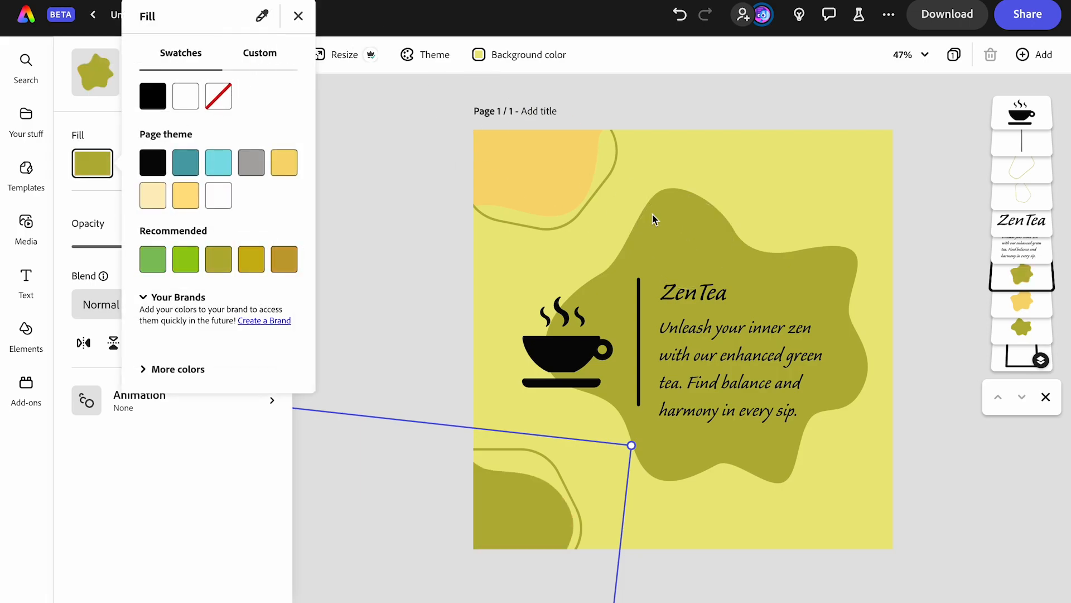
left_click(260, 53)
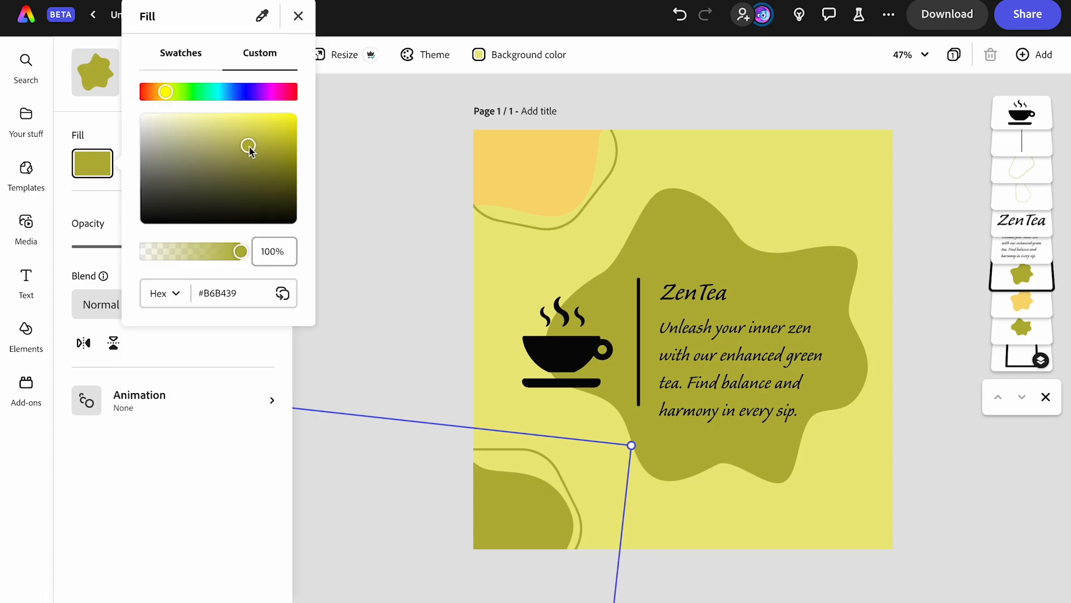
left_click_drag(248, 146, 257, 163)
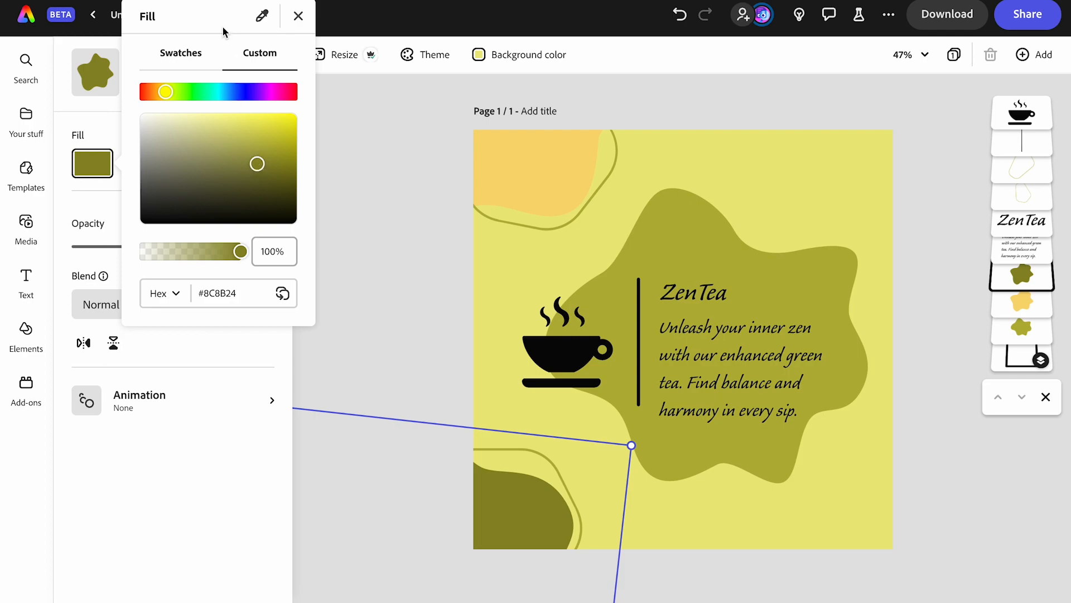
left_click(299, 17)
- Recolor the yellow blob in the design's upper-left corner with the dark olive sampled from the lower-left blob
left_click(560, 159)
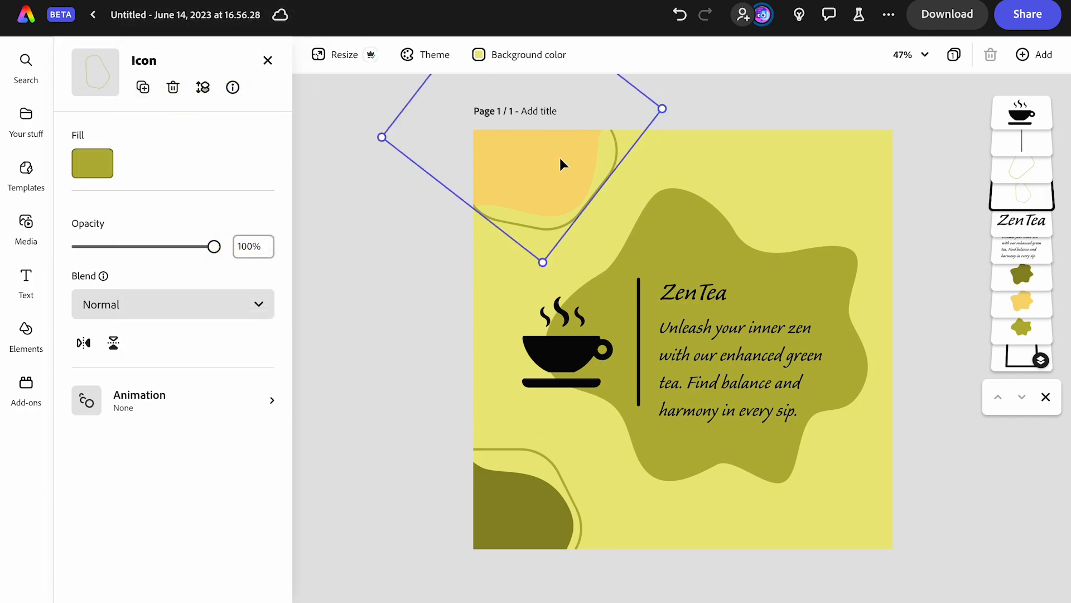
left_click(1031, 309)
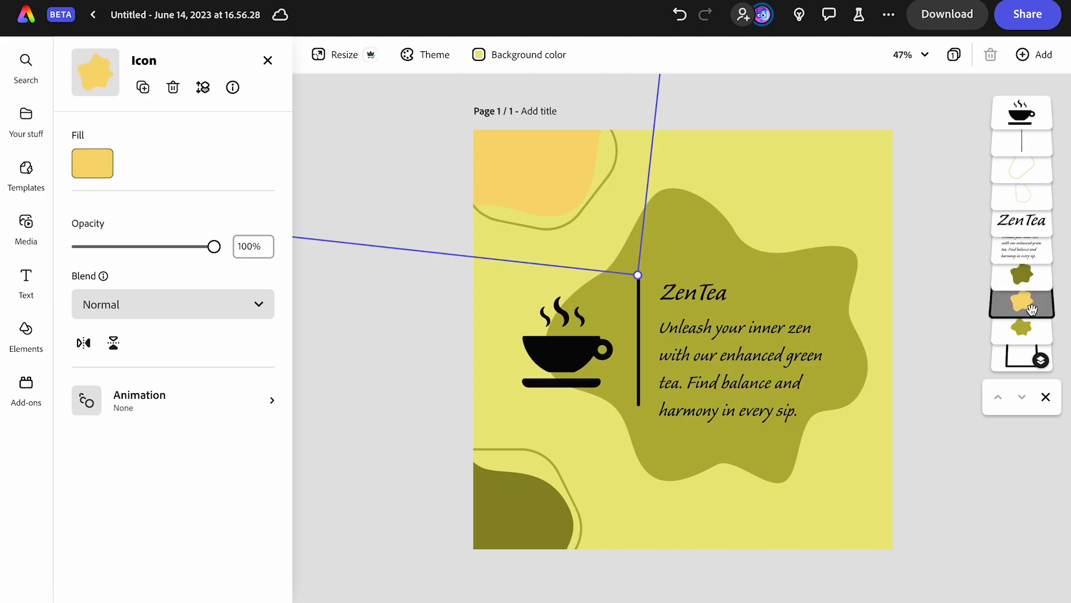
left_click(97, 165)
left_click(262, 17)
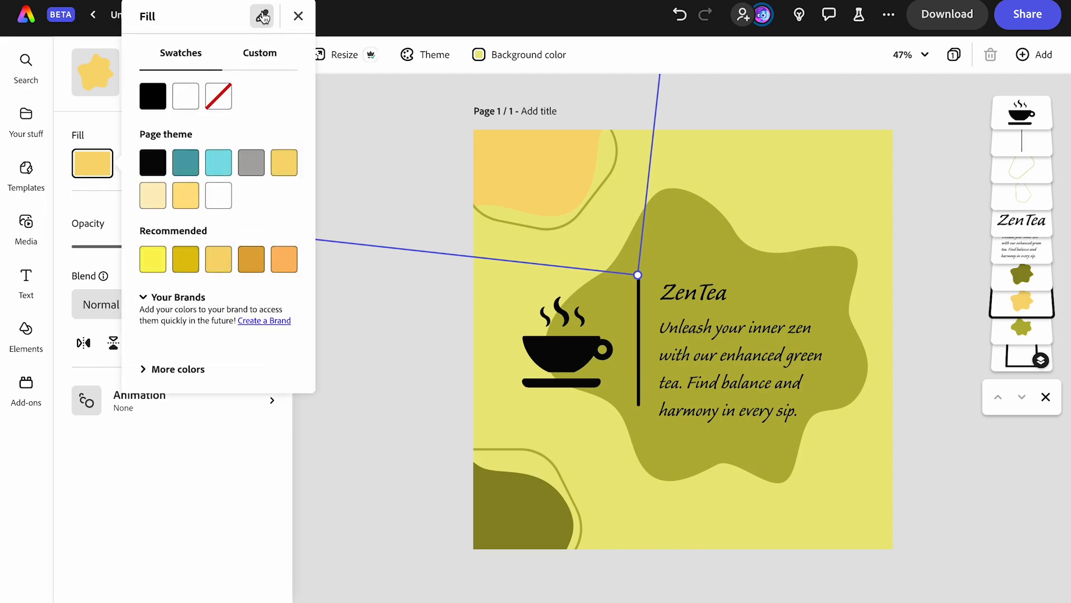
left_click(545, 534)
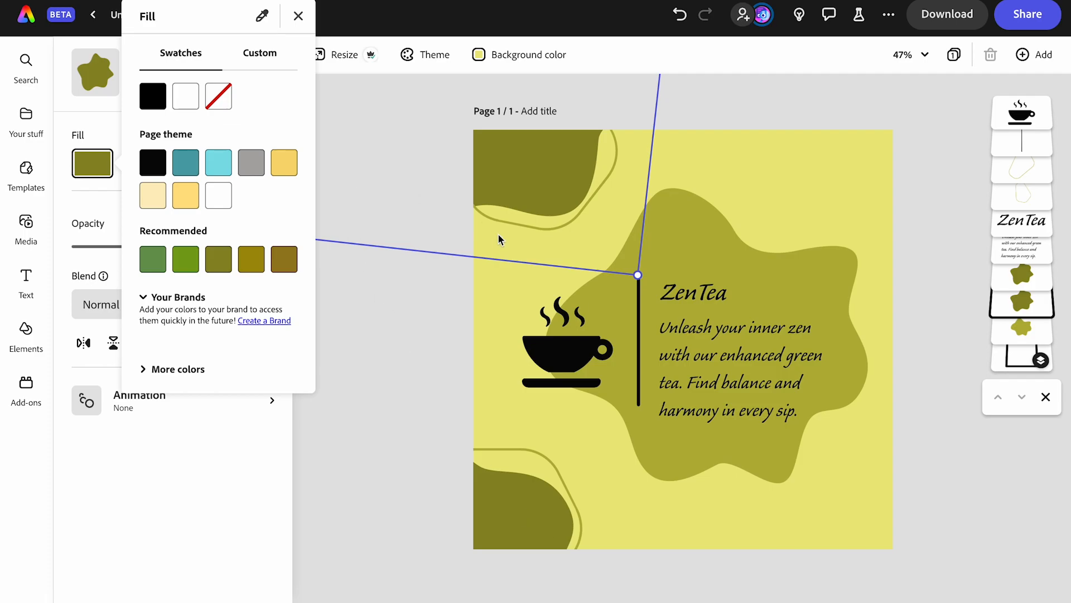
key("Escape")
- Enlarge the teacup icon slightly and recolor it #706F1B, a darker shade of the corner blobs' sampled olive
left_click(585, 352)
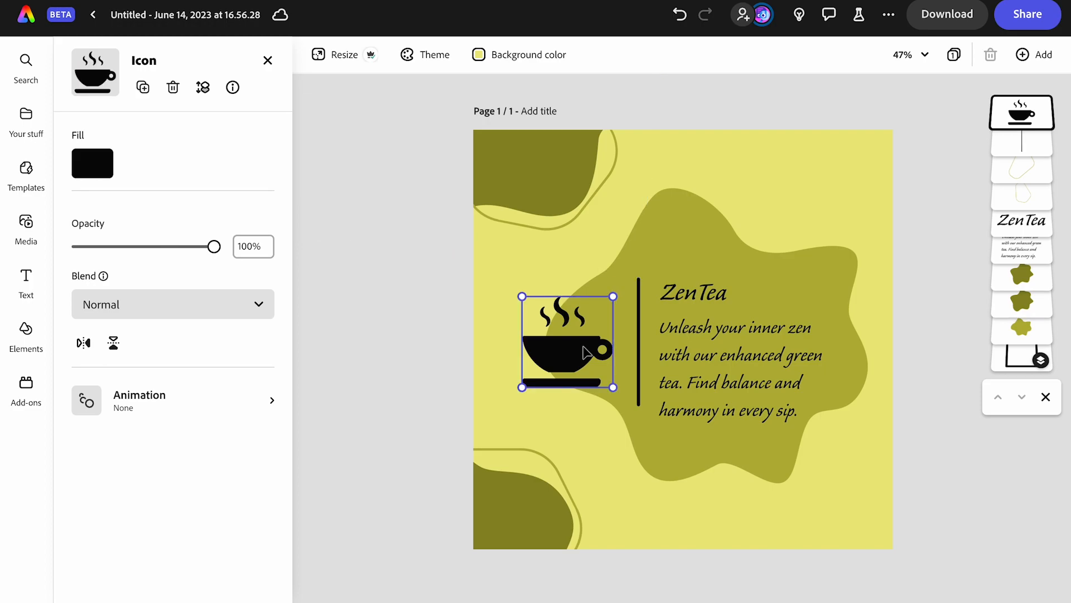
left_click_drag(522, 296, 507, 282)
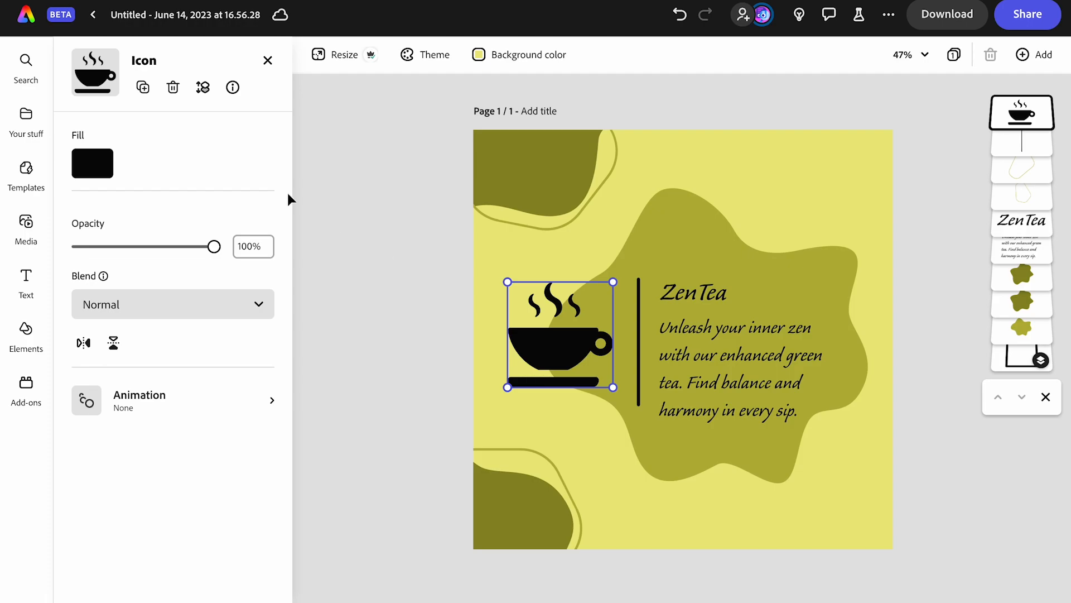
left_click(88, 157)
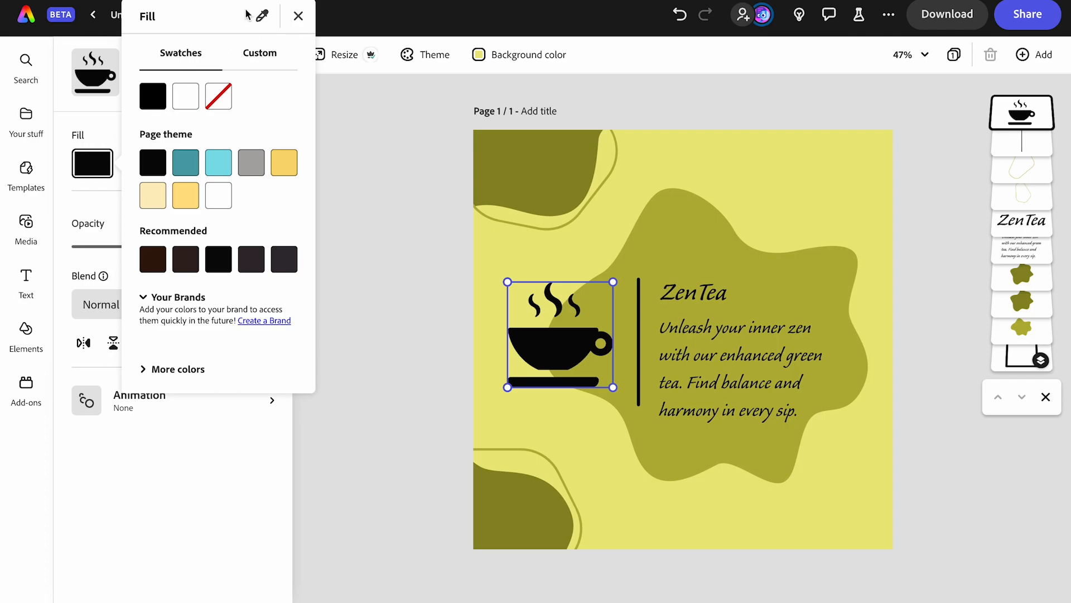
left_click(261, 15)
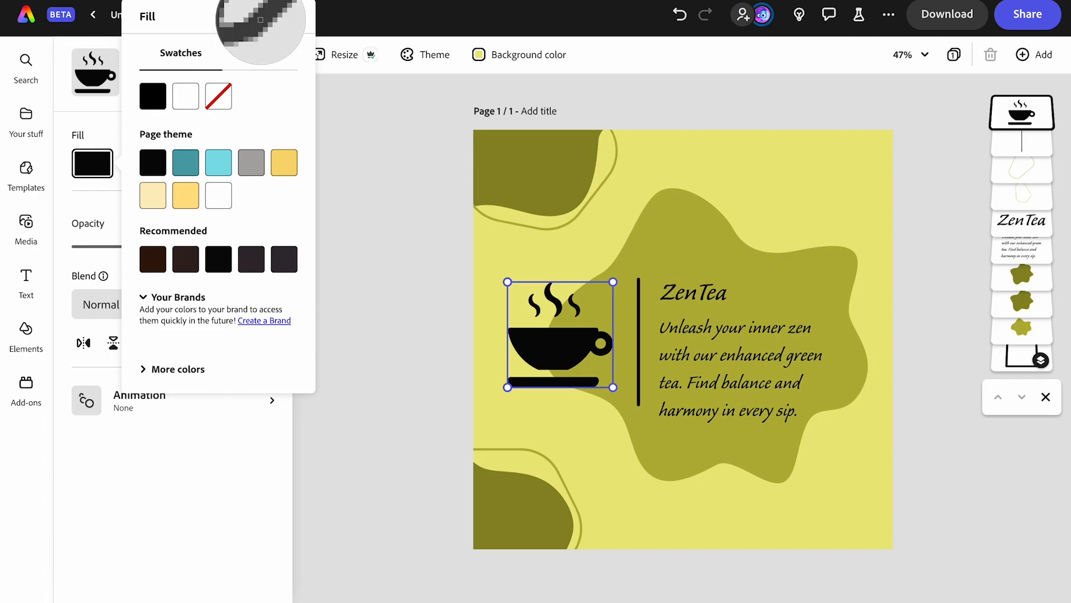
left_click(511, 505)
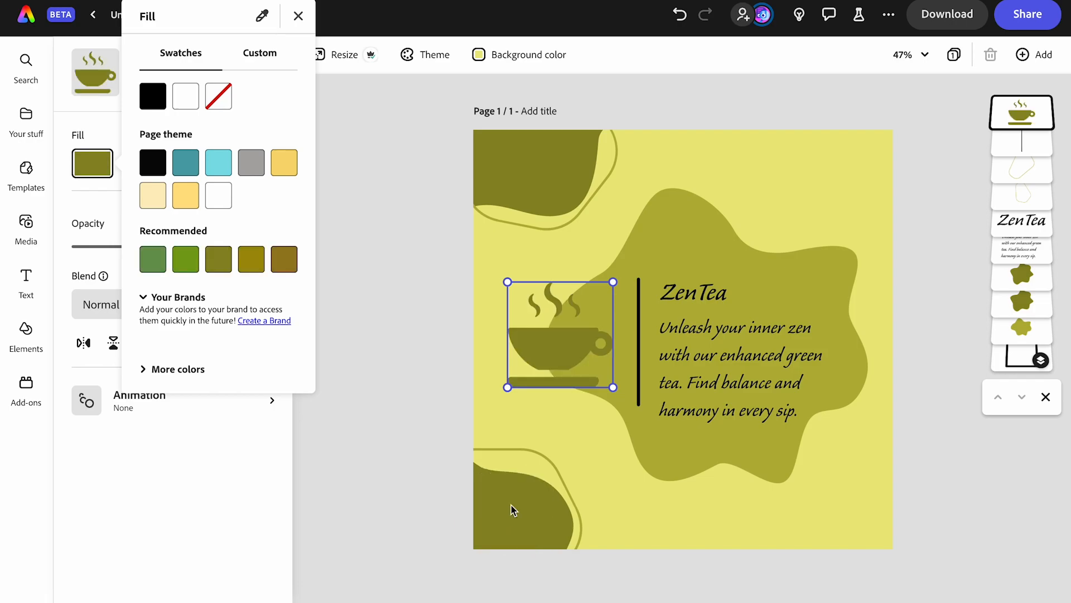
left_click(270, 58)
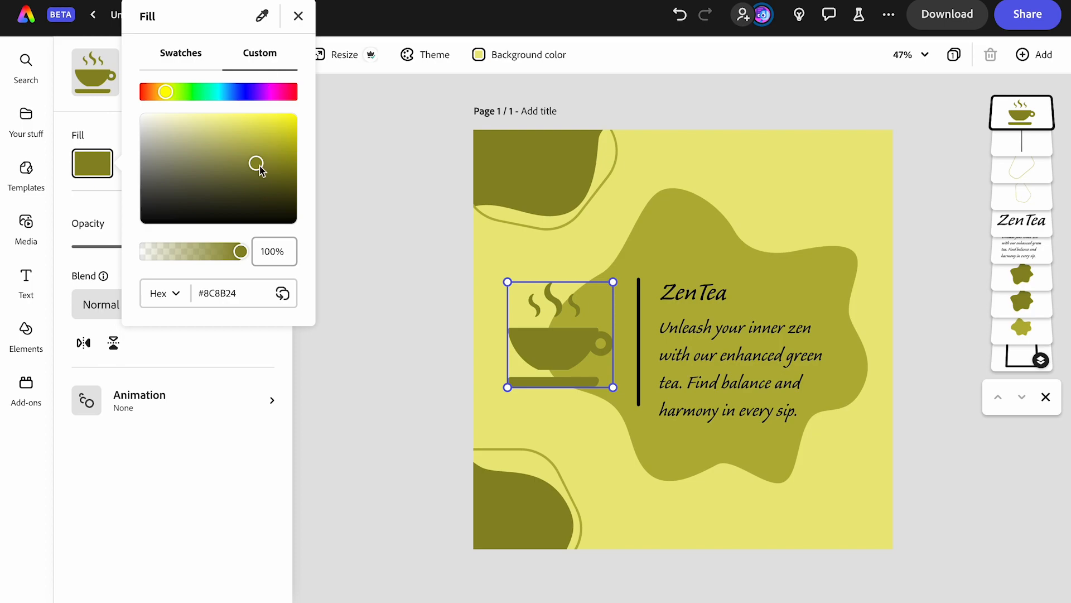
left_click_drag(256, 166, 261, 175)
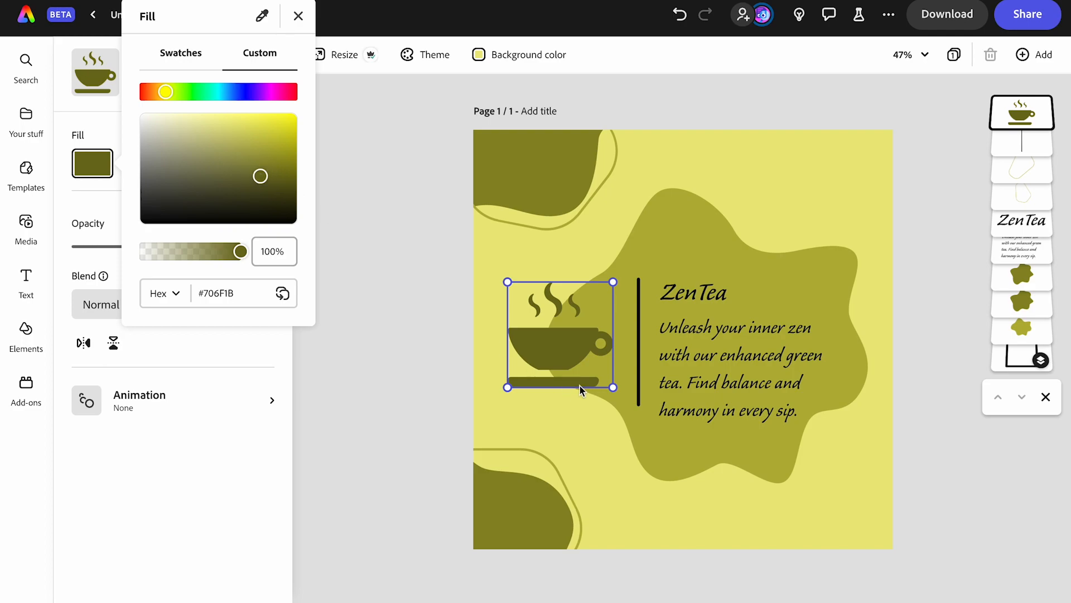
left_click(641, 365)
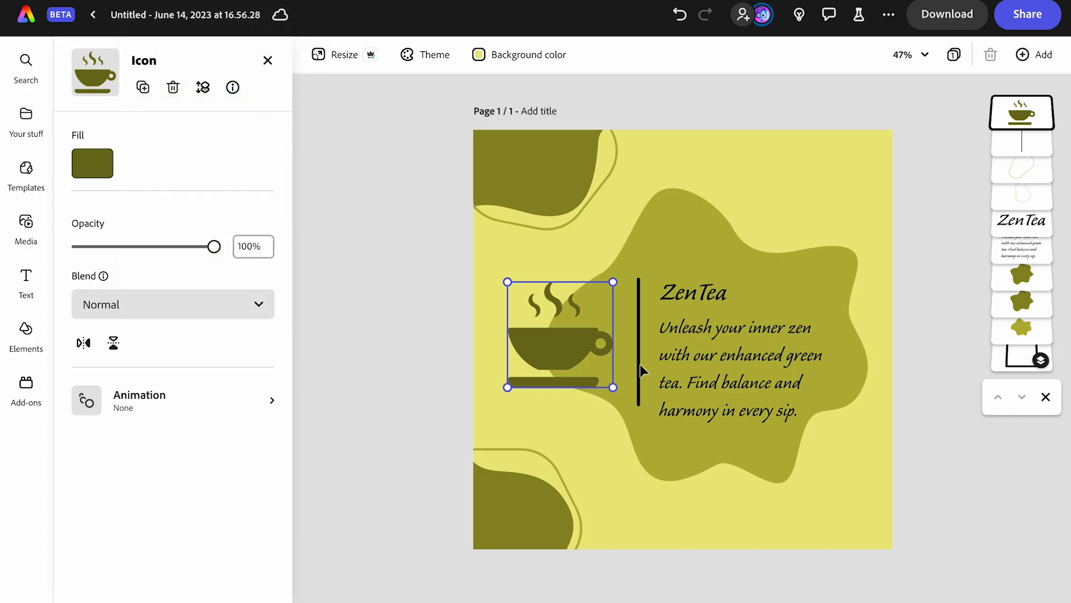
- Recolor the black vertical divider line with the dark olive sampled from the teacup icon
left_click(641, 365)
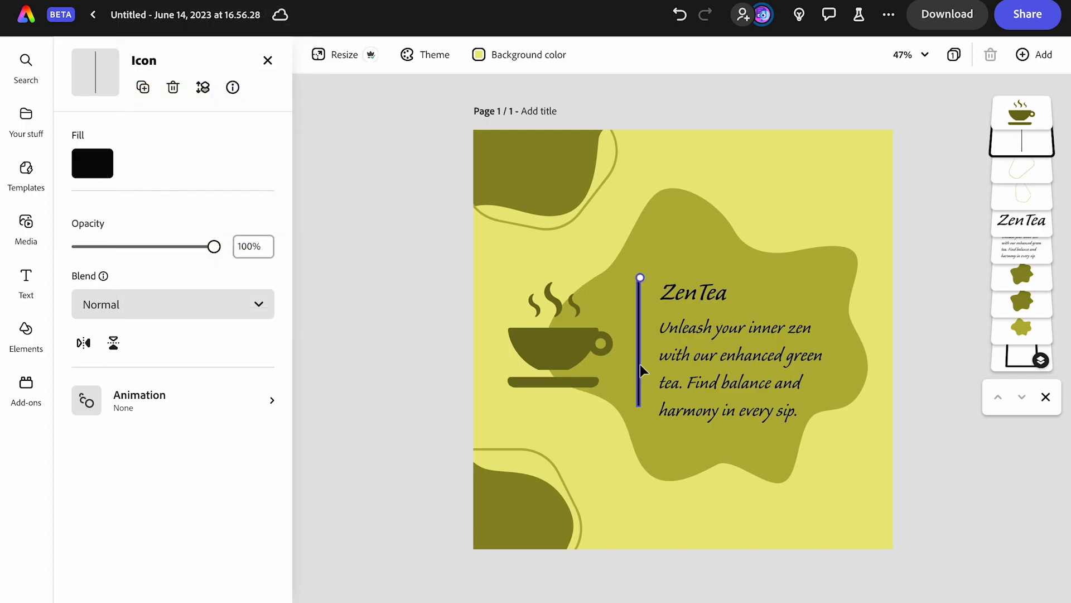
left_click(89, 163)
left_click(261, 16)
left_click(564, 359)
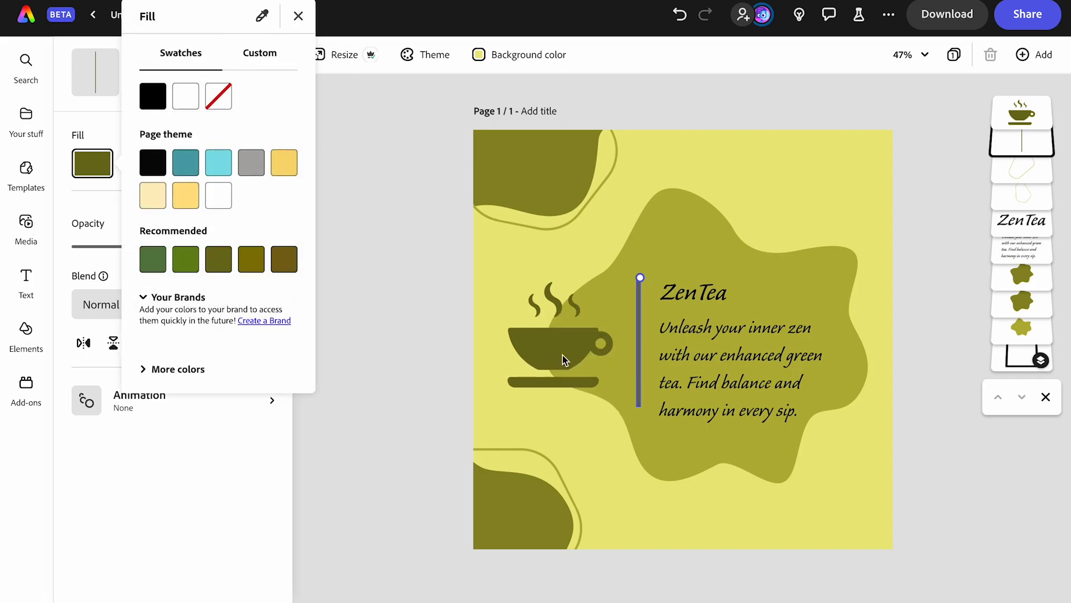
left_click(298, 16)
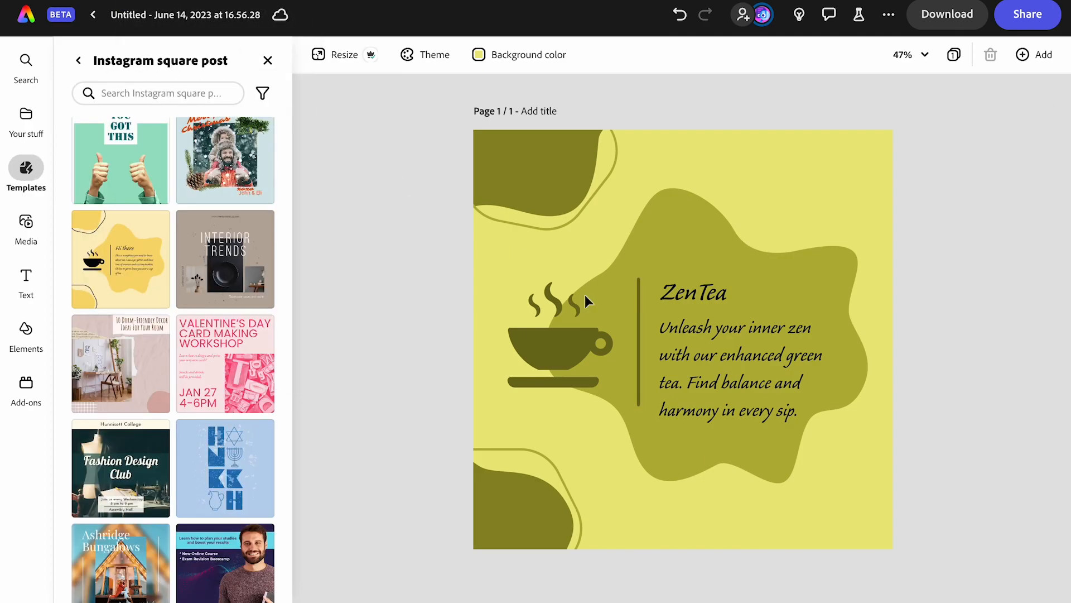
- Nudge the ZenTea title and the body text together slightly upward within the large blob
left_click(700, 345)
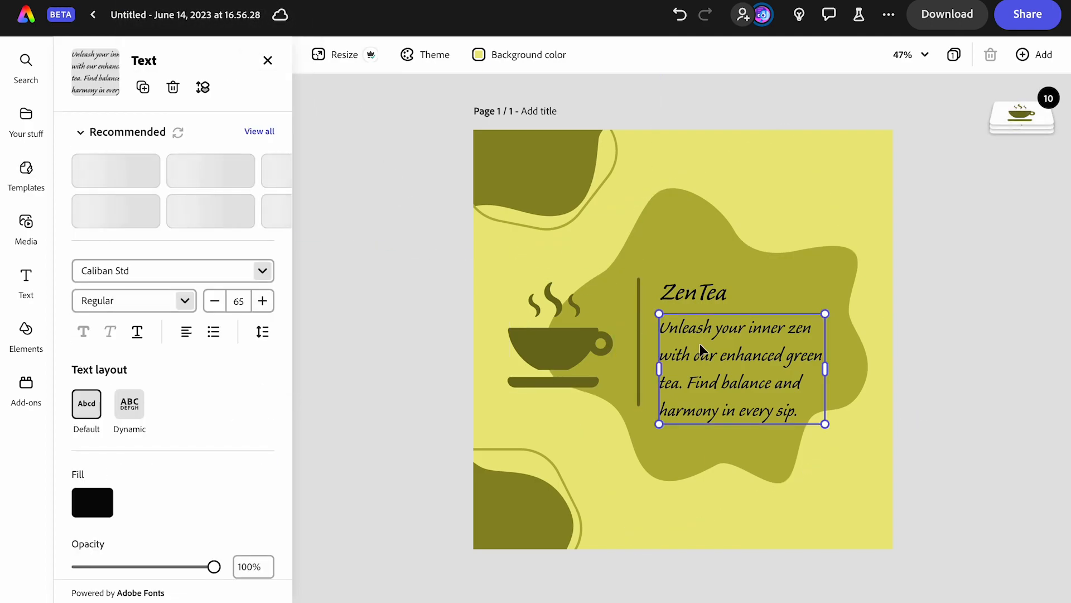
left_click(692, 300, "shift")
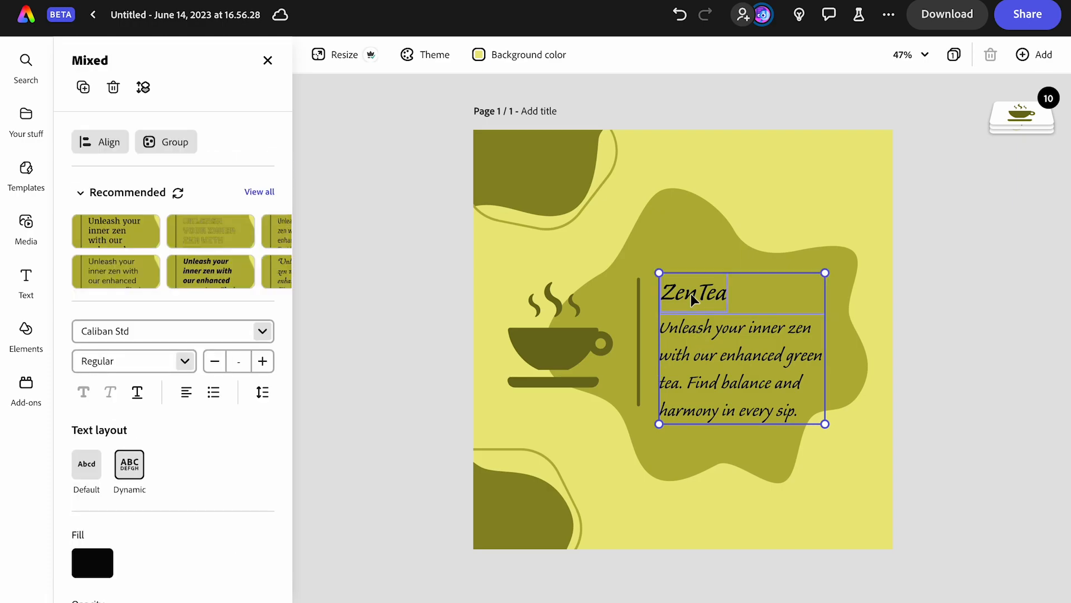
key("Up")
key("Up")
key("Up")
key("Up")
key("Up")
key("Up")
key("Up")
key("Up")
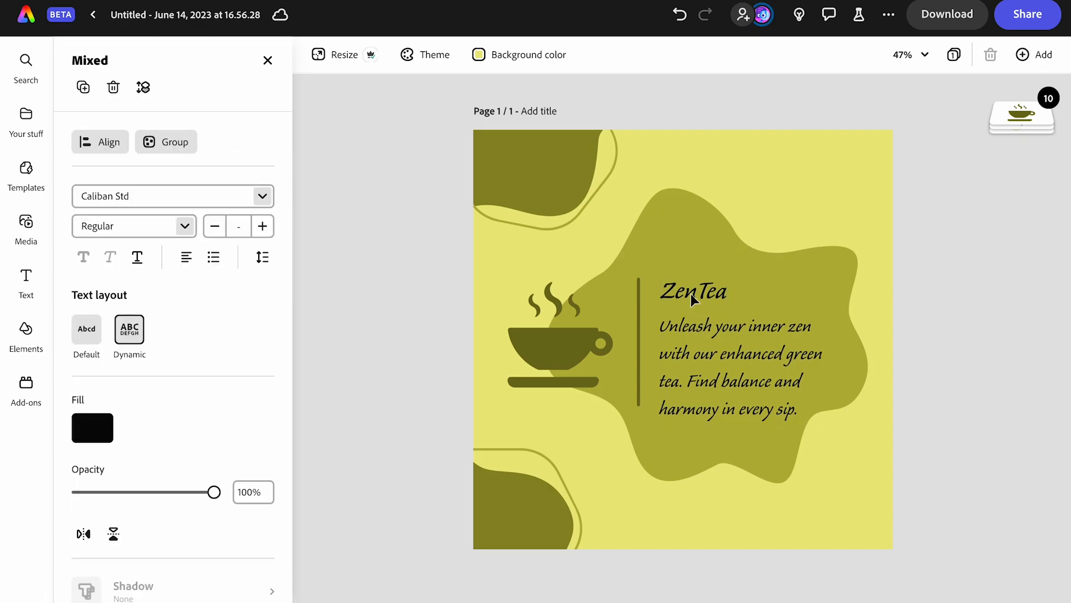
key("Up")
key("Up")
key("Up")
key("Up")
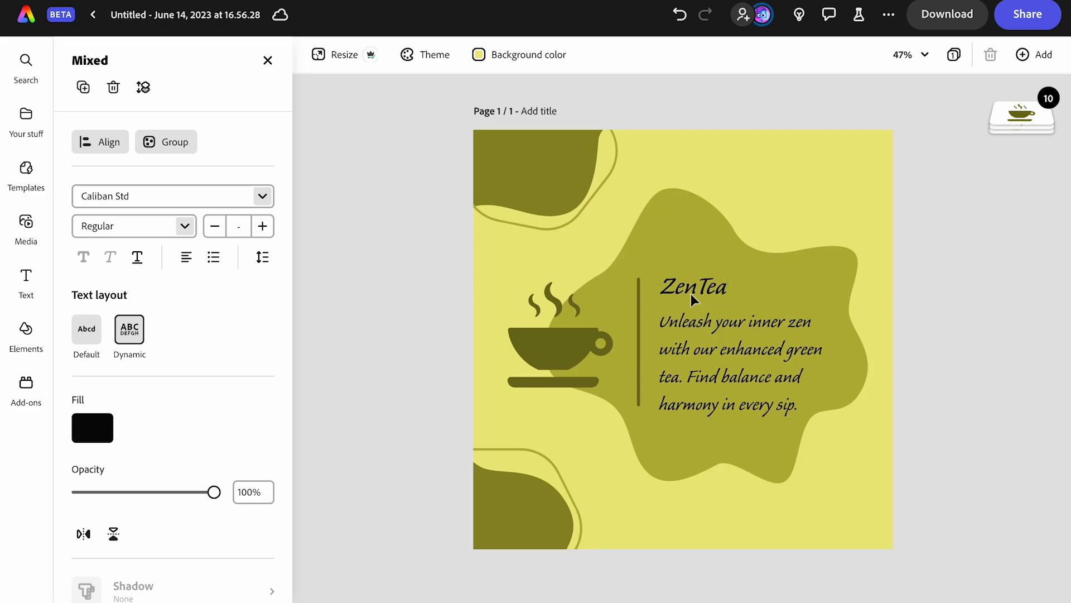
key("Up")
key("Up")
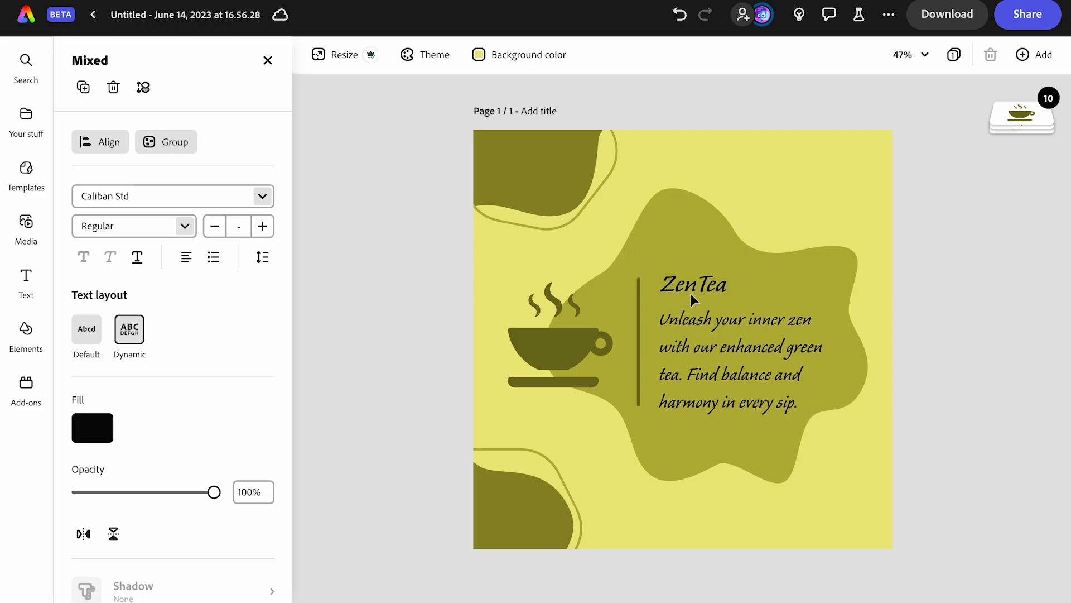
left_click(912, 277)
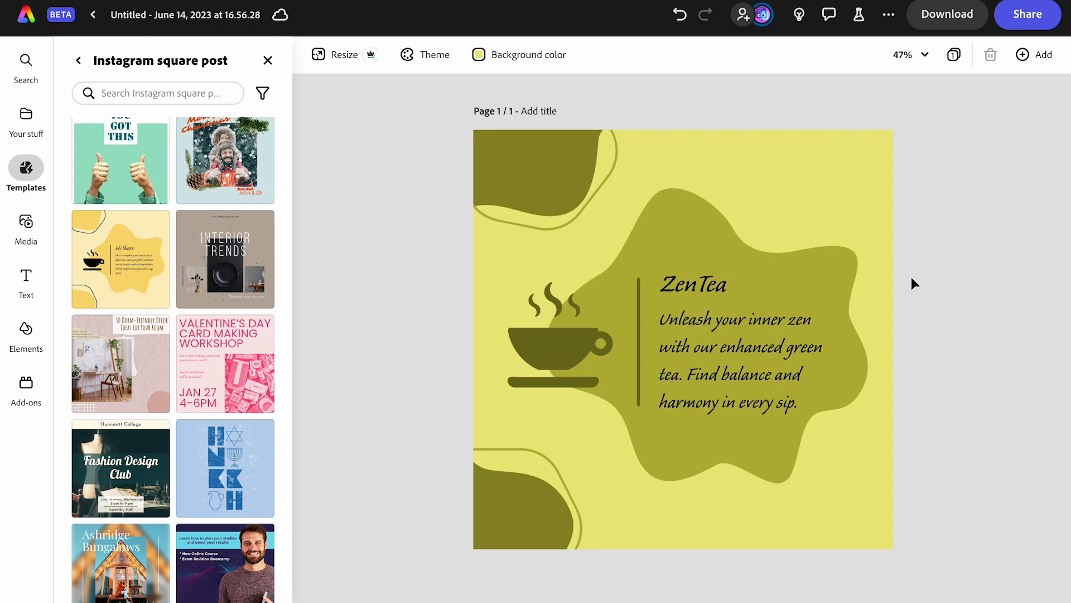
- Enlarge the ZenTea title to font size 143 and nudge it down to sit just above the body text
left_click(702, 294)
left_click_drag(727, 265, 763, 257)
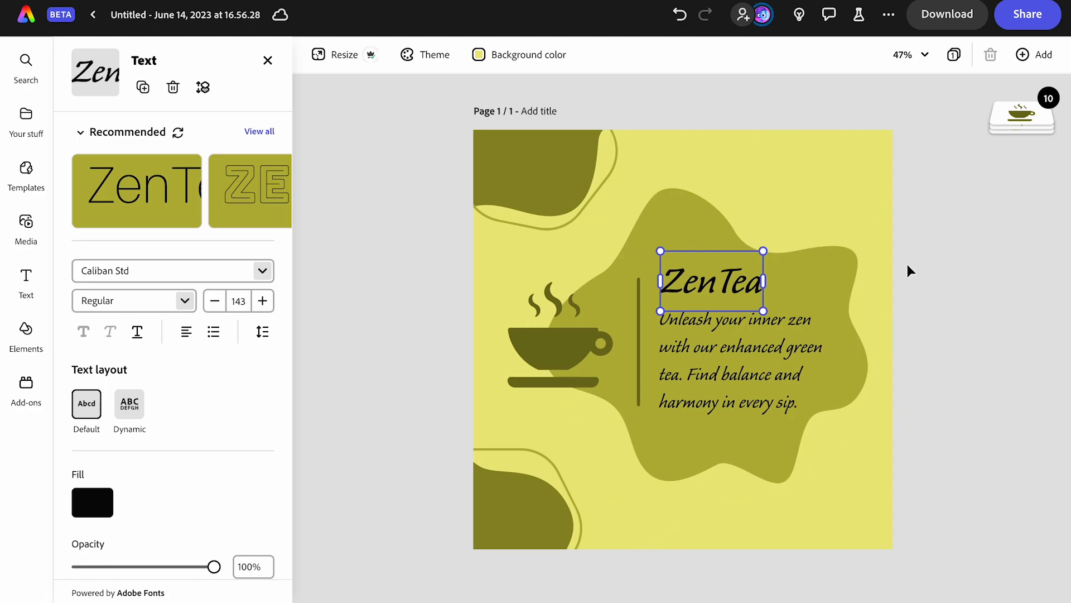
key("Down")
key("Down")
key("Down")
key("Down")
key("Down")
key("Down")
key("Down")
key("Down")
key("Down")
key("Down")
key("Down")
key("Down")
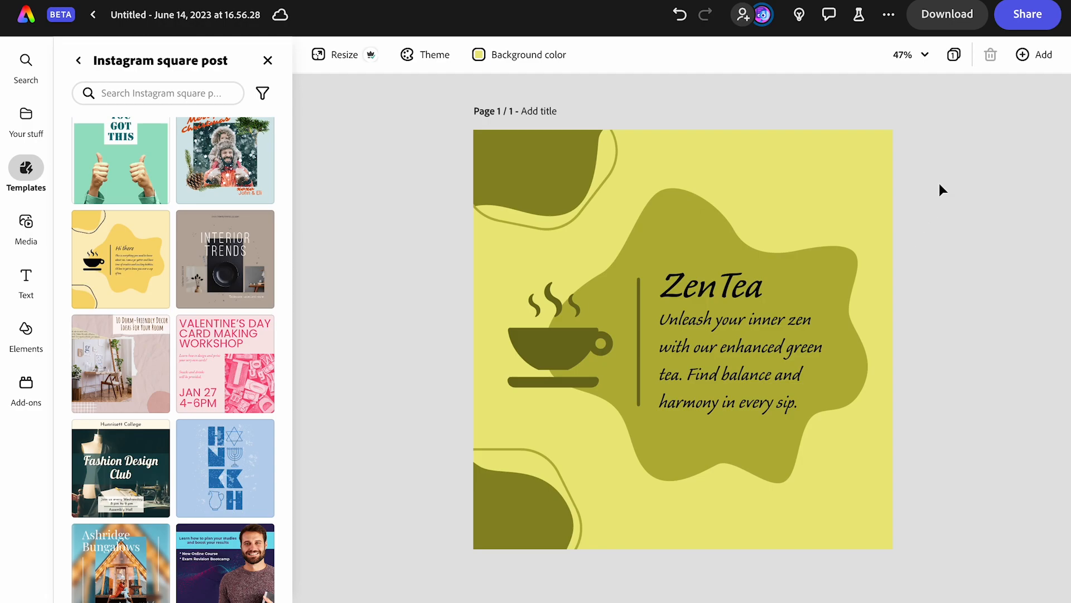
- Download the finished design as a PNG file
left_click(953, 15)
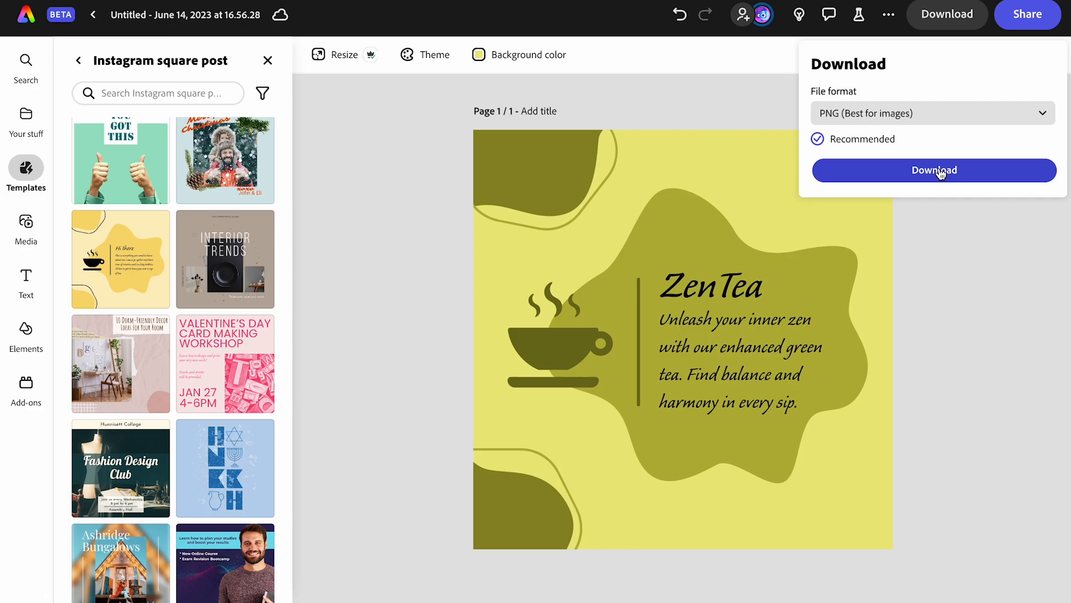
left_click(943, 115)
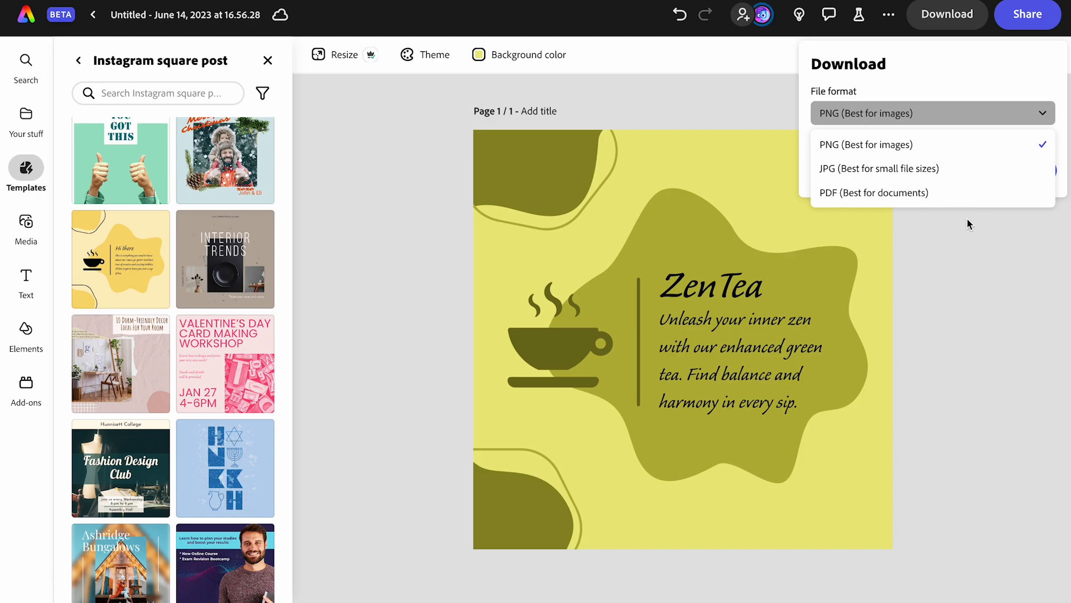
left_click(950, 22)
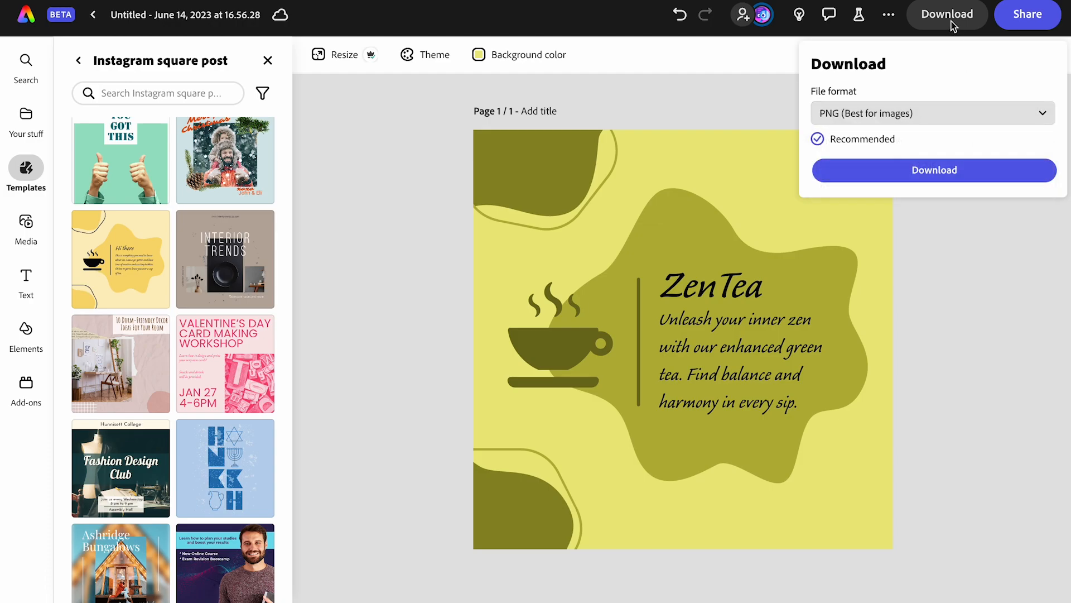
left_click(932, 172)
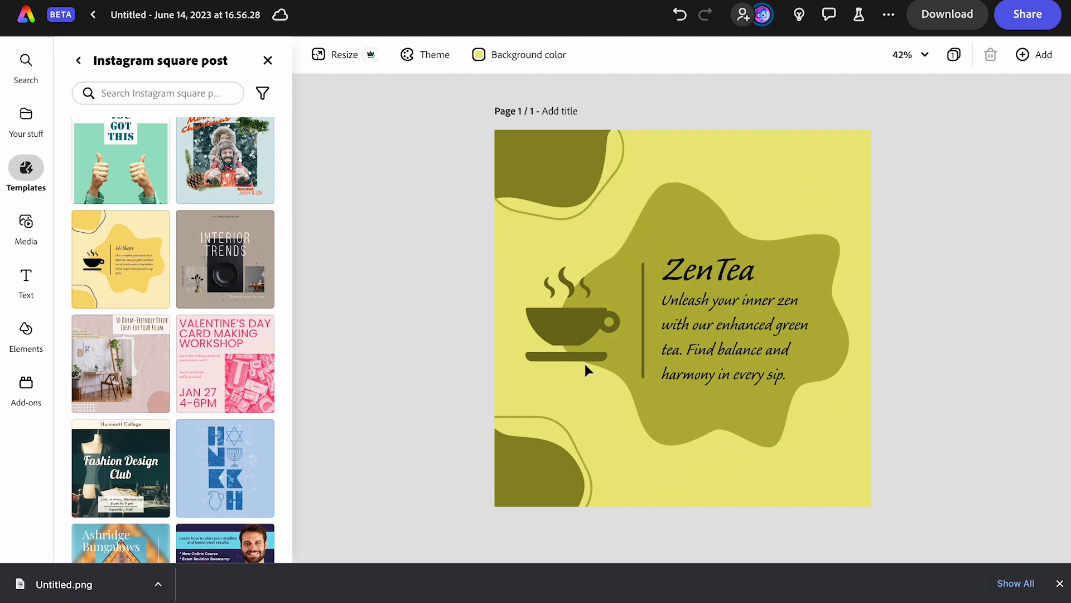
- Delete the dark olive blobs and their curved outlines from the design's lower-left and upper-left corners
left_click(556, 470)
key("Delete")
left_click(552, 460)
key("Delete")
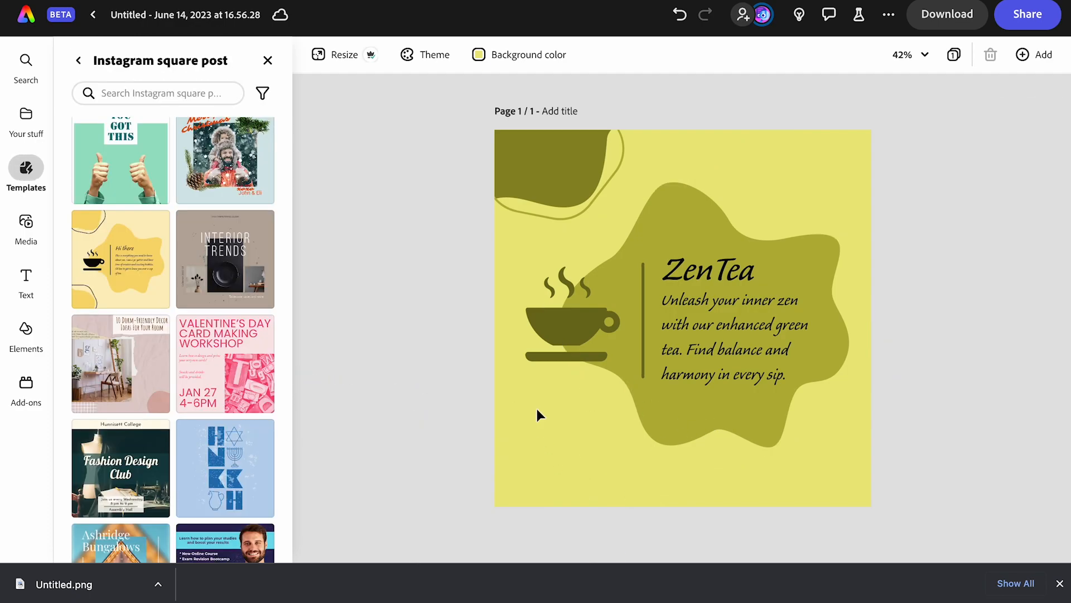
left_click(527, 149)
key("Delete")
left_click(535, 163)
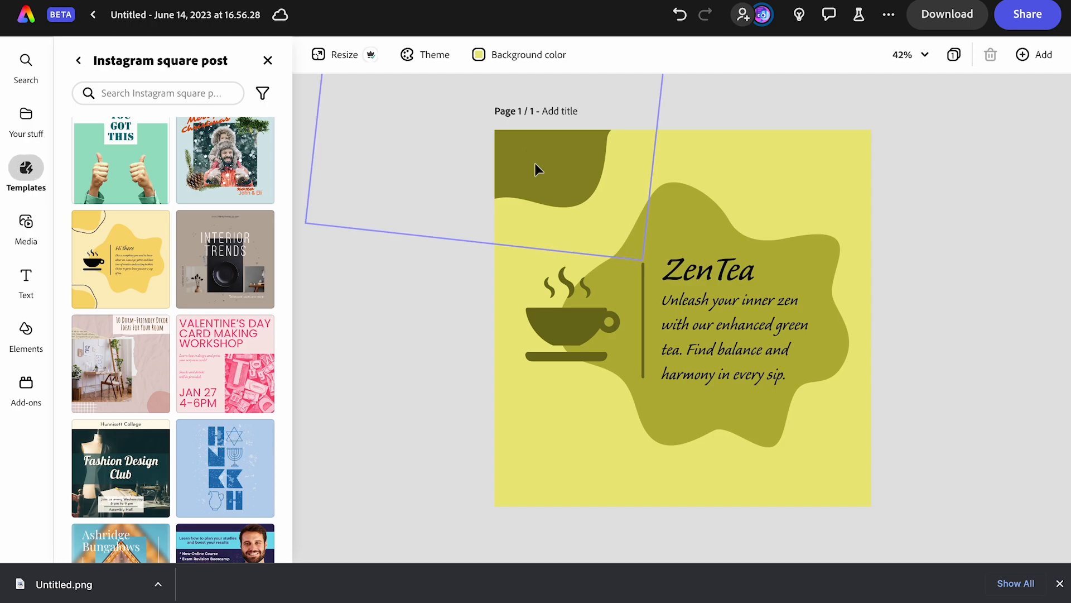
key("Delete")
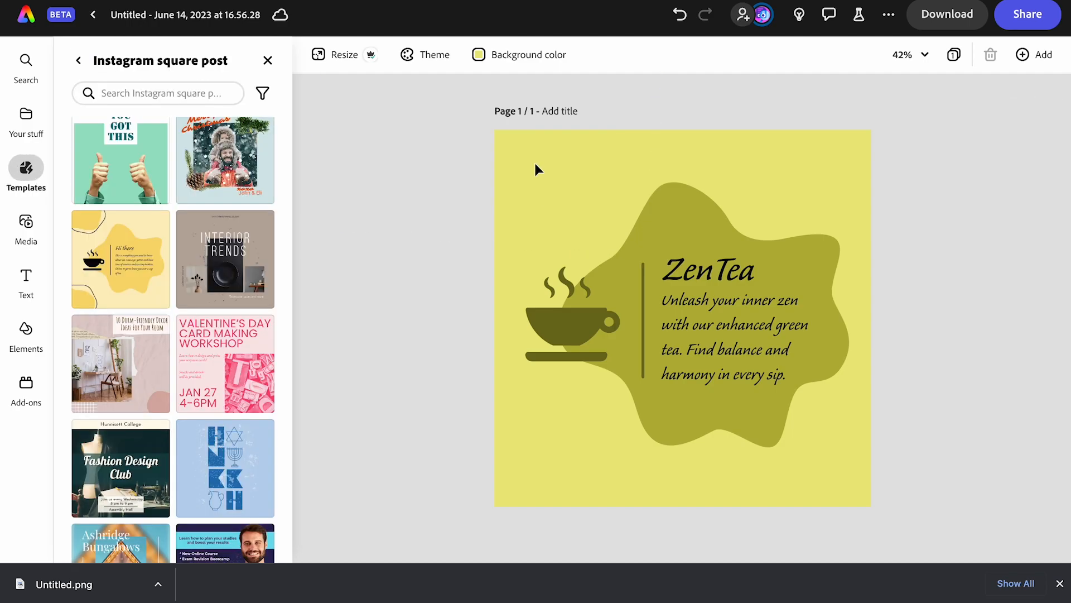
- Delete the teacup icon and the vertical divider line from the design
left_click(564, 314)
key("Delete")
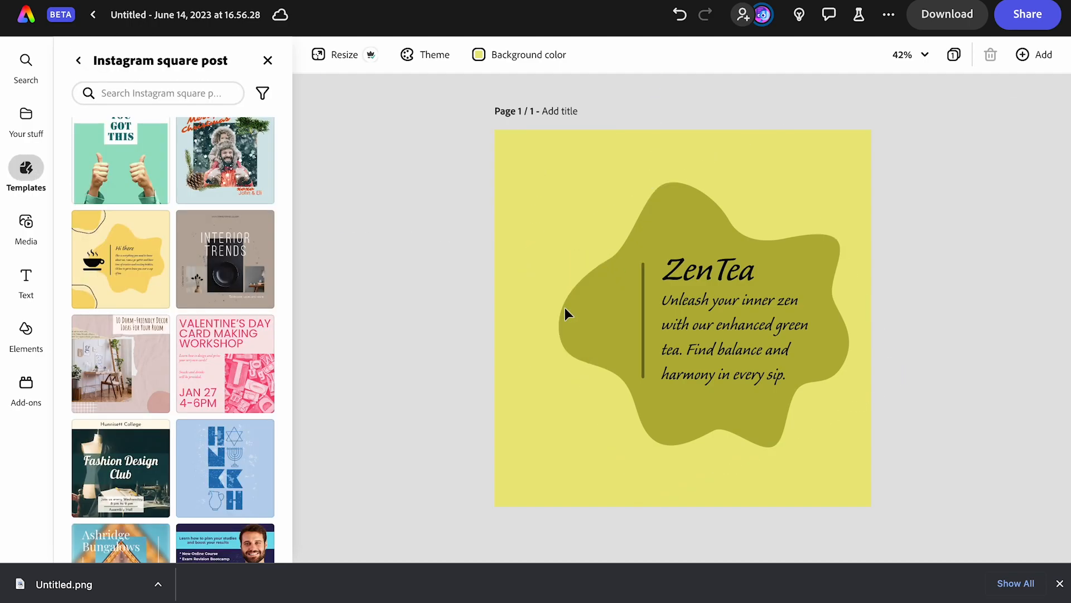
left_click(643, 328)
key("Delete")
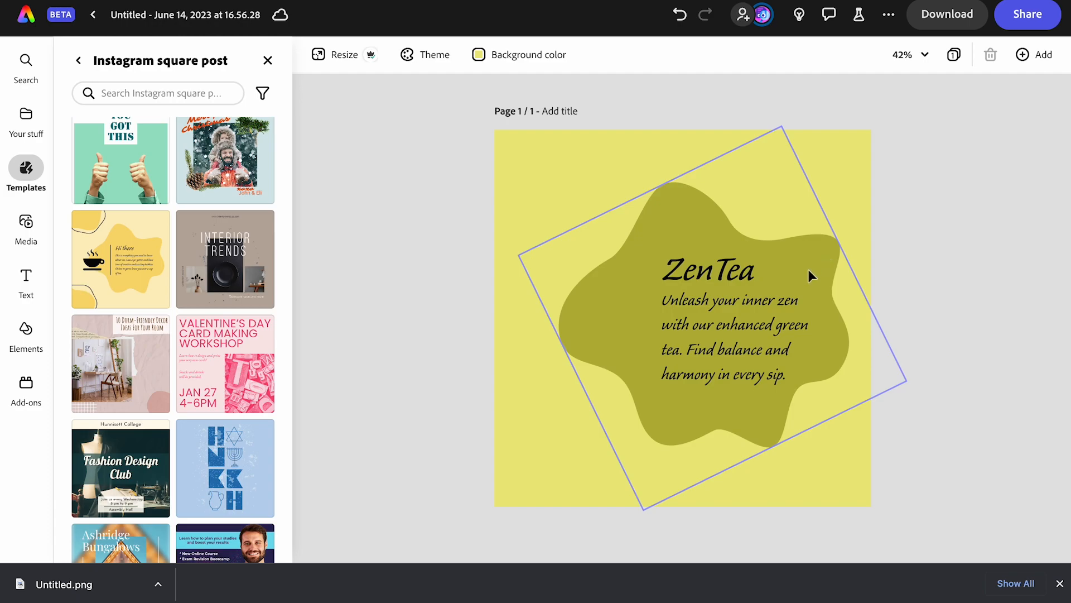
- Flip the large olive blob horizontally, enlarge it, and position it to fill the design's upper-right corner
left_click(776, 271)
left_click_drag(786, 264, 807, 202)
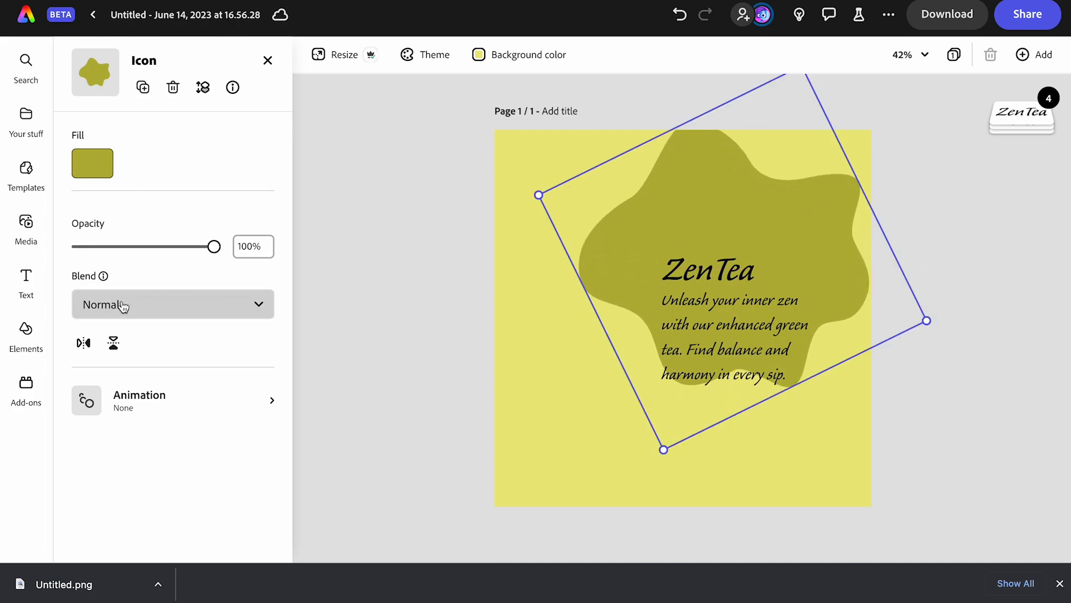
left_click(83, 345)
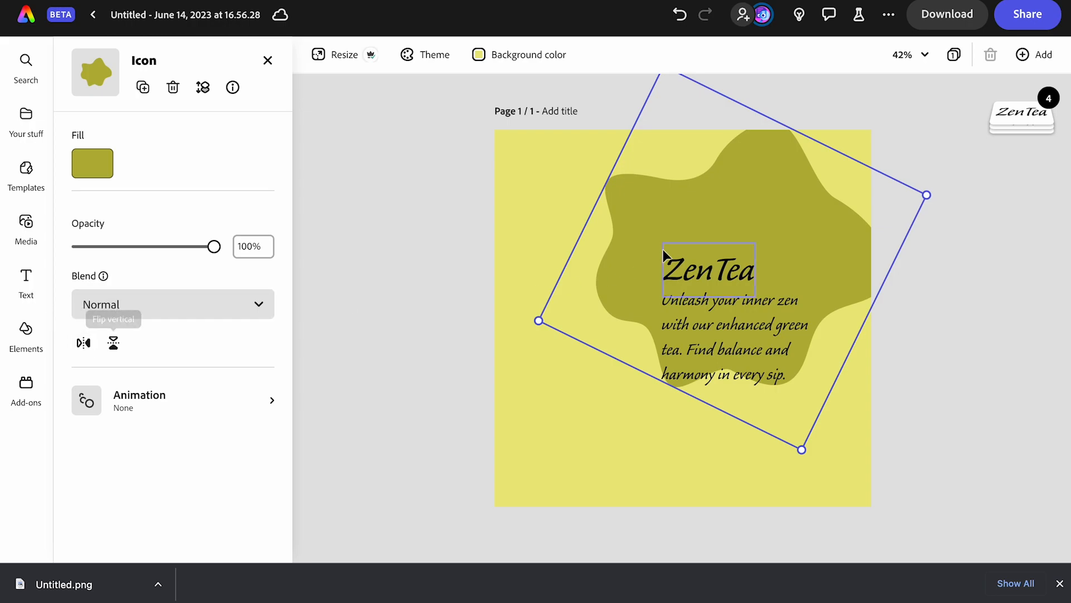
left_click_drag(928, 195, 1033, 148)
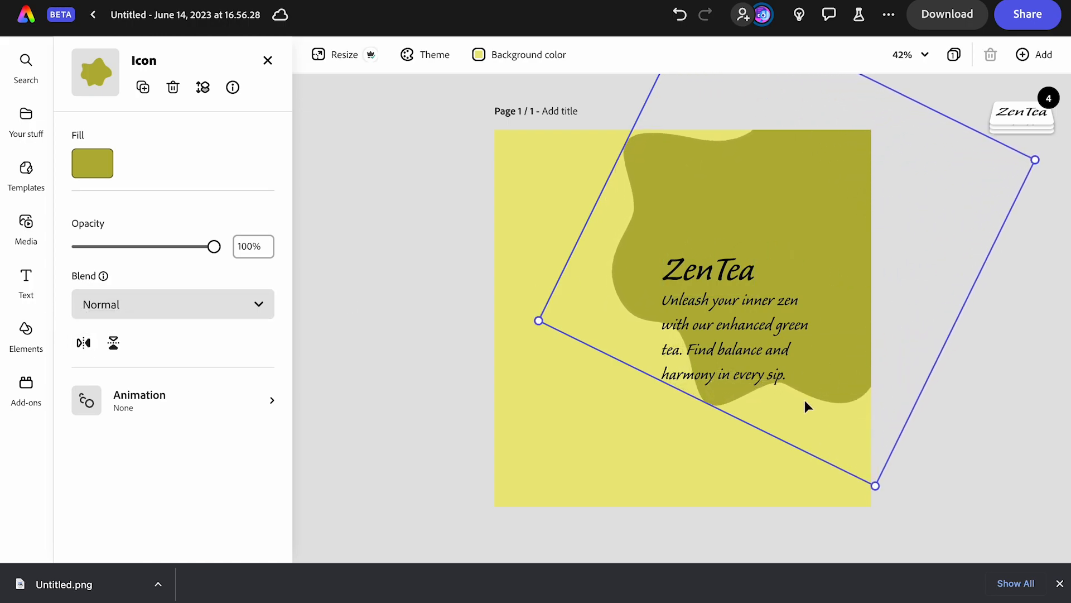
left_click_drag(537, 323, 494, 334)
left_click_drag(805, 199, 823, 181)
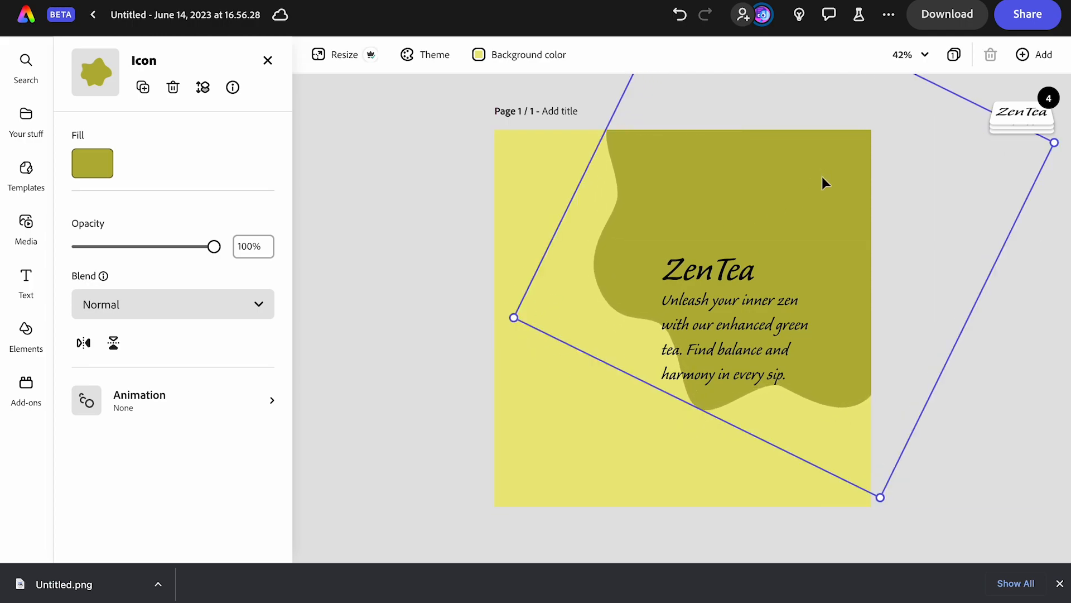
- Move the ZenTea title and body text together to the upper part of the blob and enlarge them slightly
left_click(739, 286)
left_click(743, 322, "shift")
left_click_drag(747, 314, 757, 238)
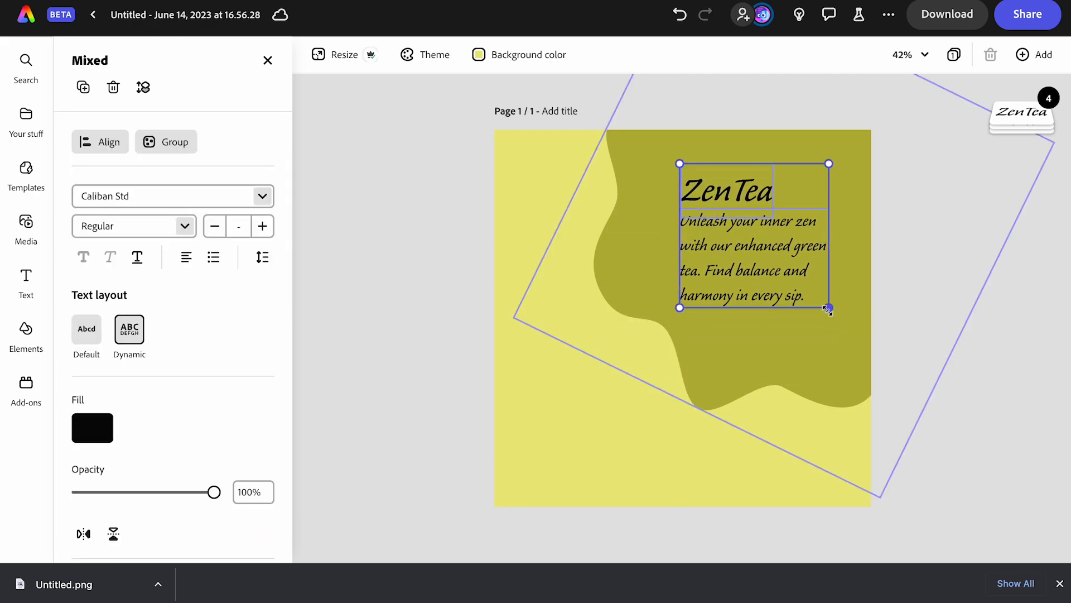
left_click_drag(829, 309, 849, 327)
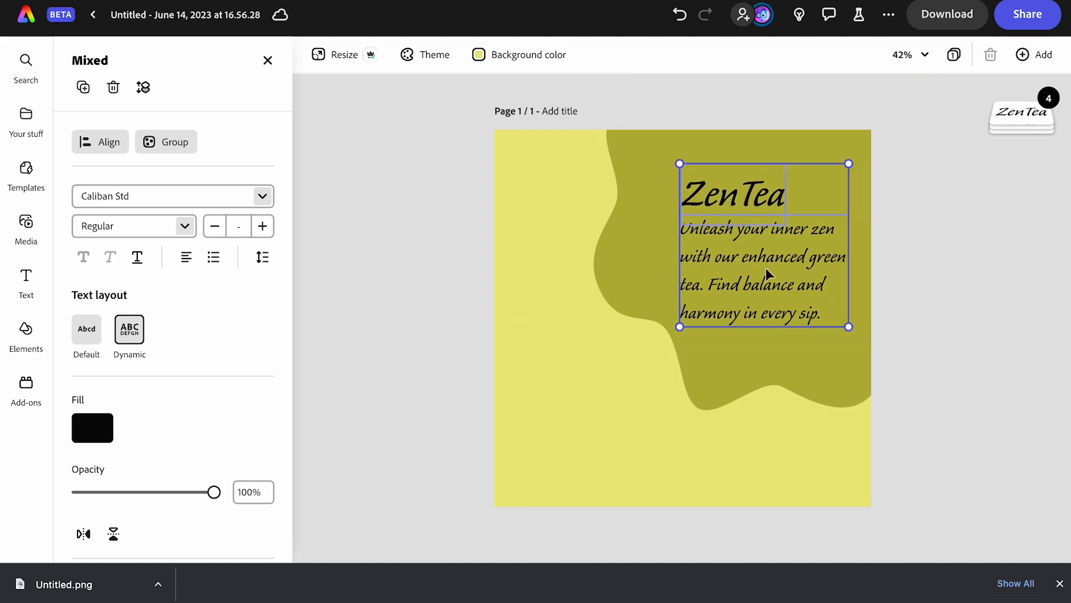
left_click_drag(768, 274, 754, 255)
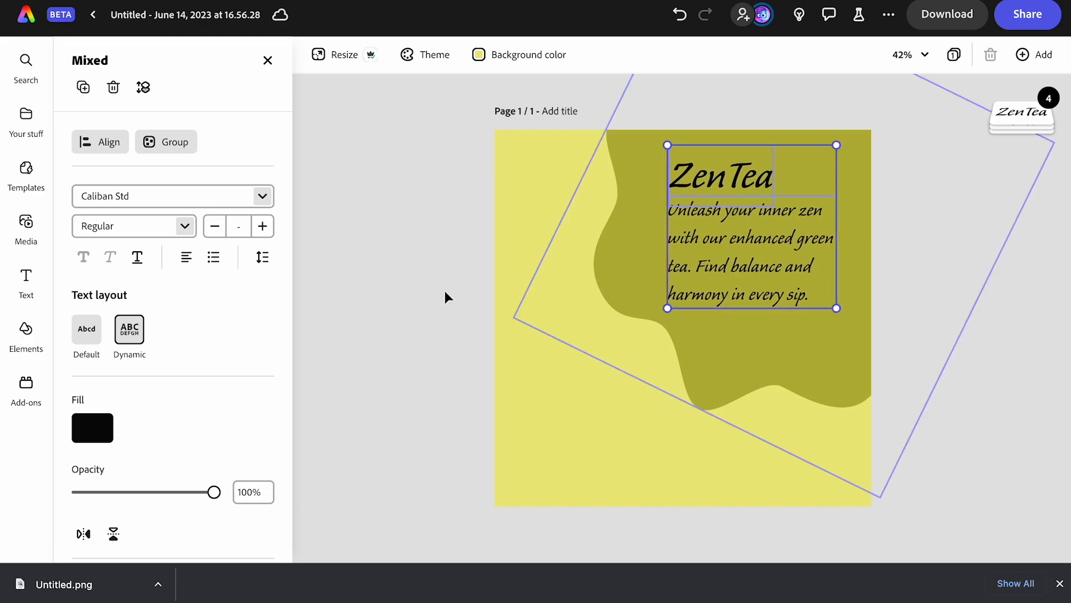
left_click(377, 311)
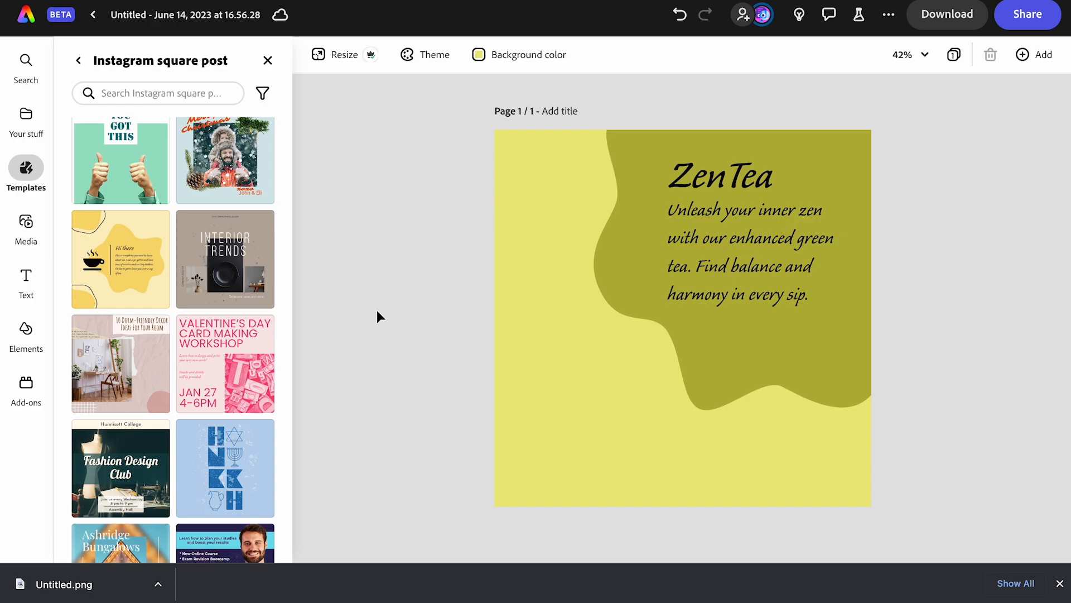
- Search the stock photos for "green tea" and add the picture of a wooden scoop with matcha powder and tea leaves
left_click(21, 239)
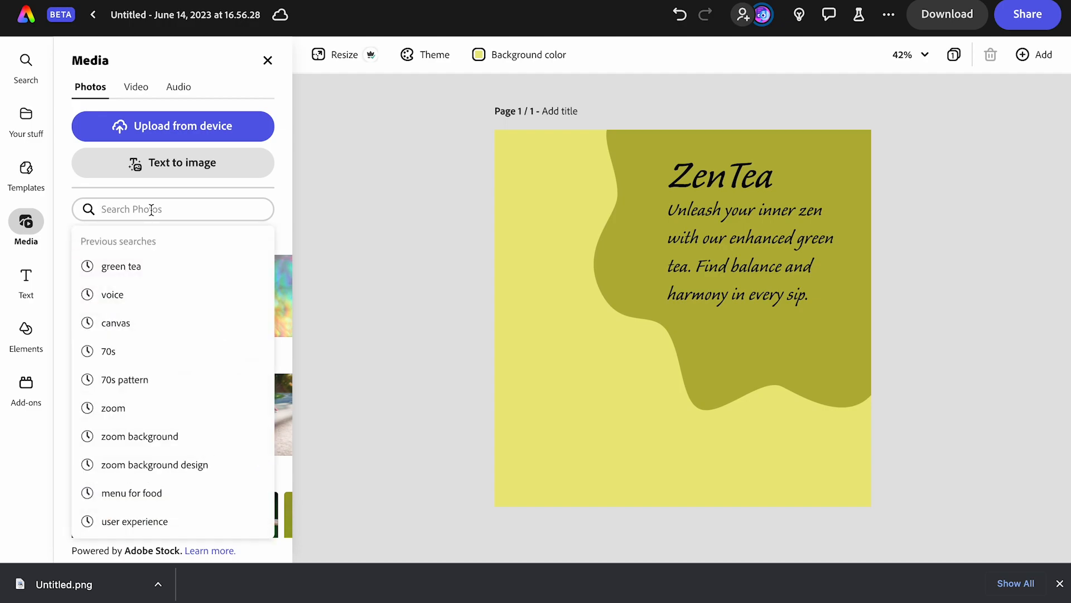
type("green tea")
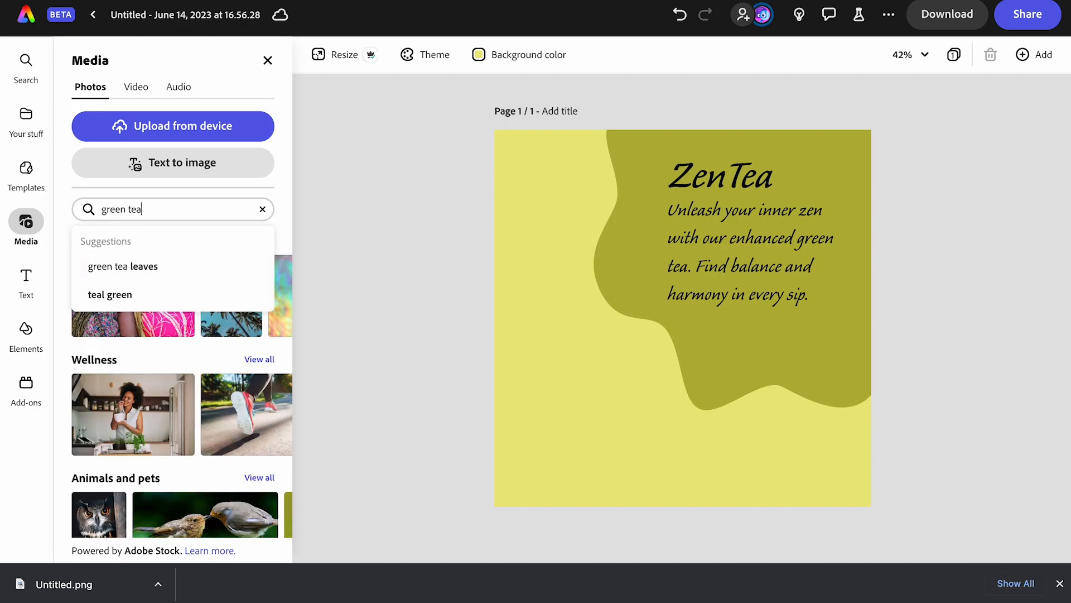
key("Return")
scroll(173, 319, "down", 5)
scroll(174, 324, "down", 10)
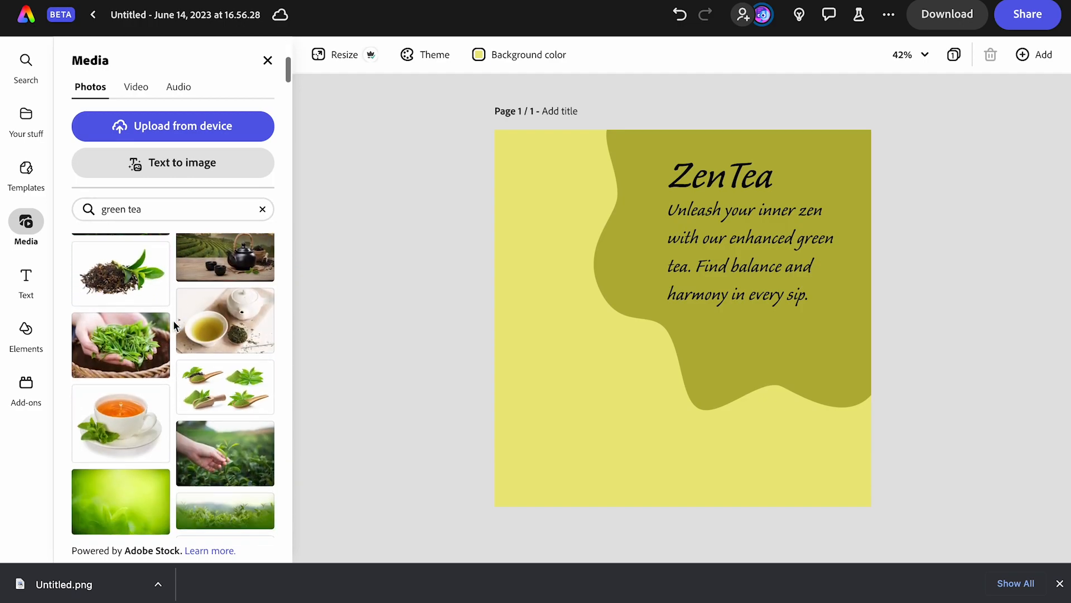
scroll(174, 324, "down", 10)
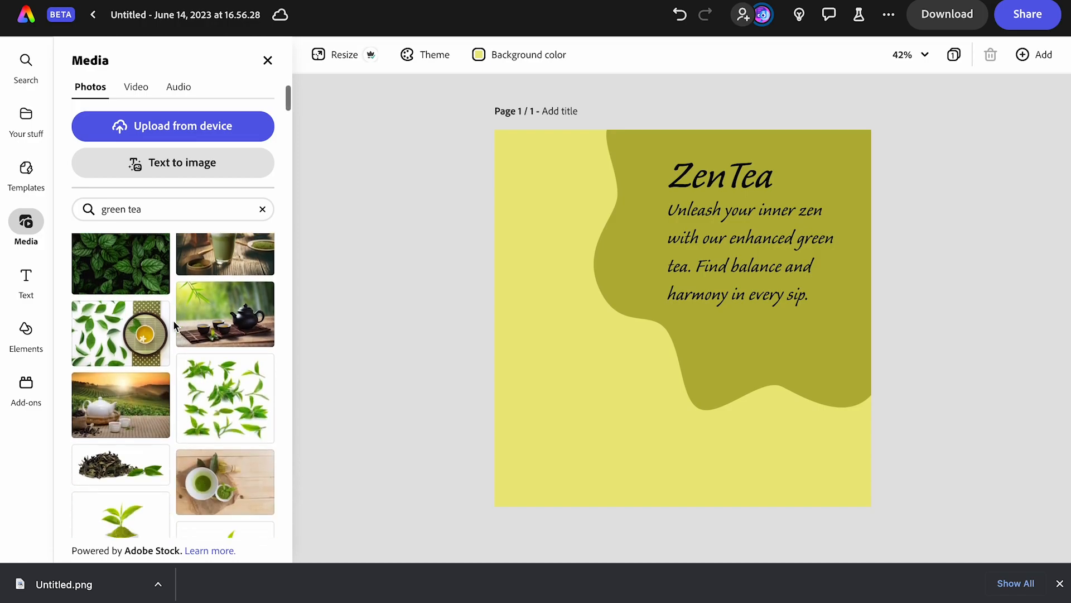
scroll(174, 325, "down", 10)
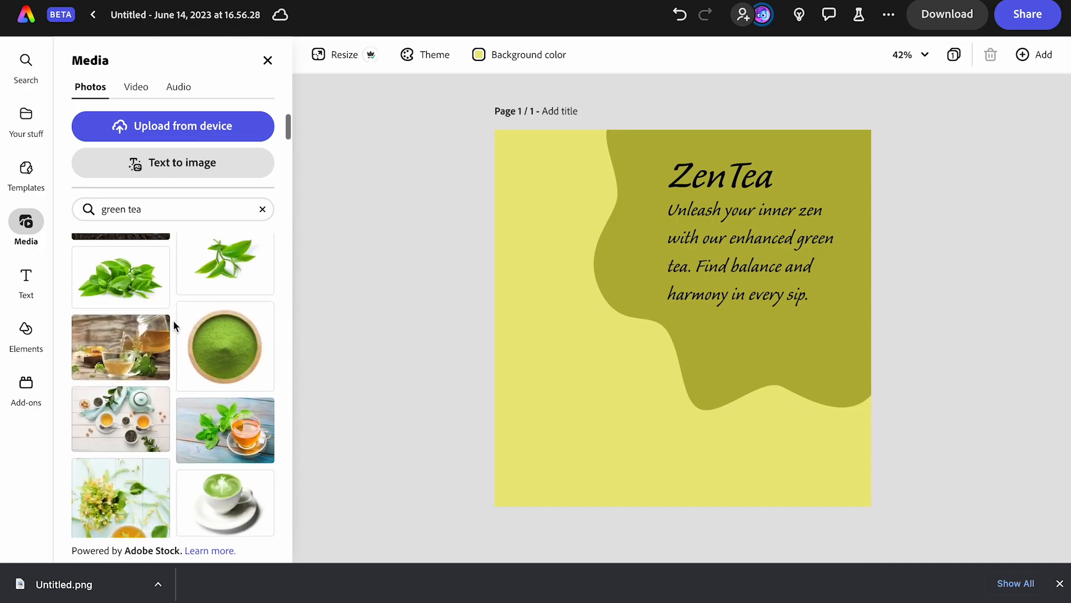
scroll(174, 325, "down", 10)
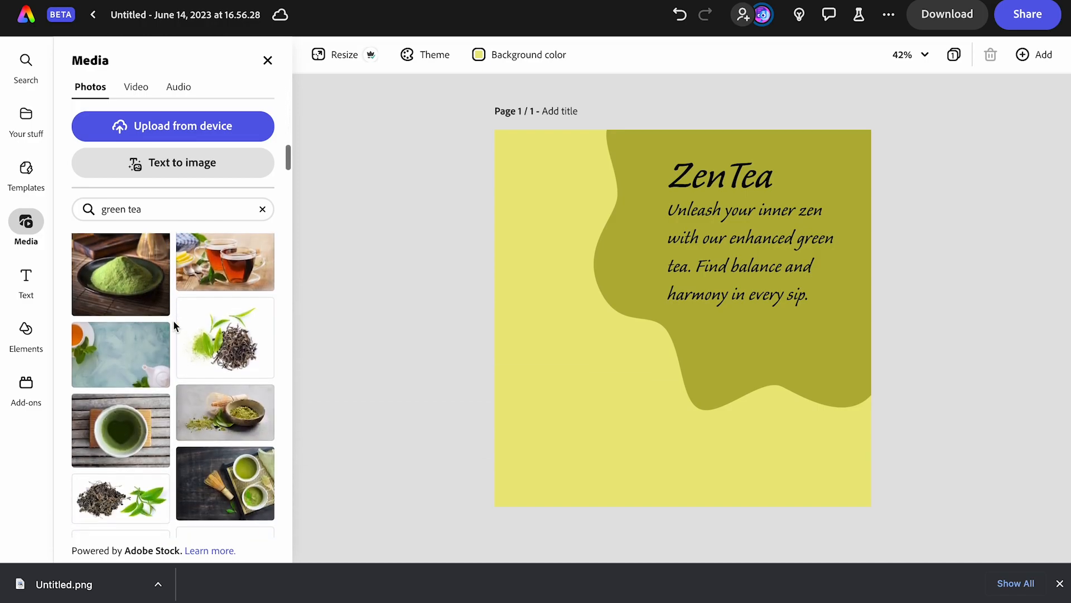
scroll(174, 325, "down", 10)
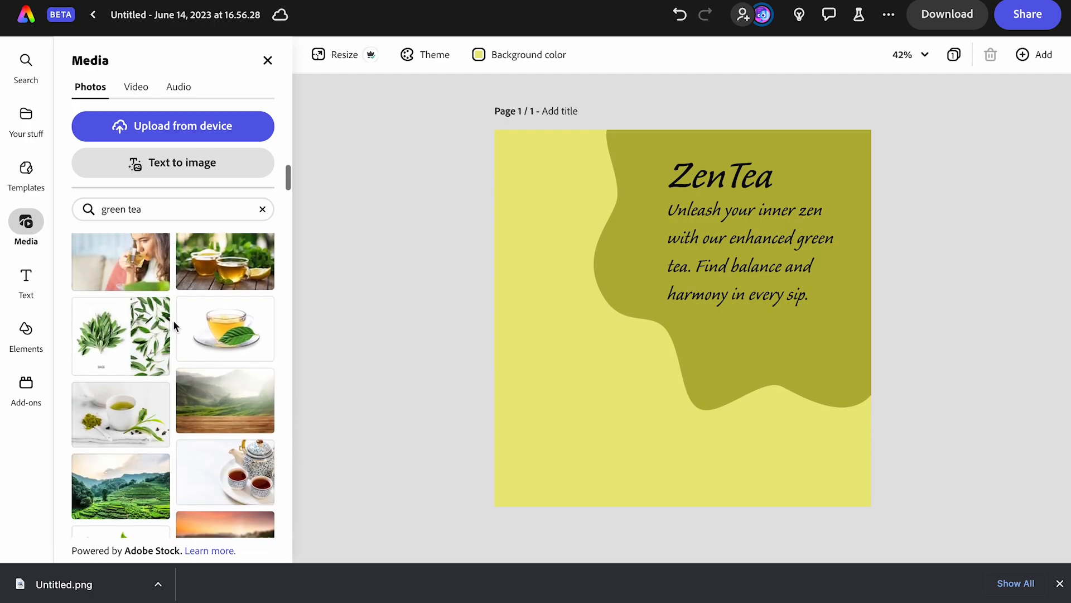
scroll(173, 320, "down", 2)
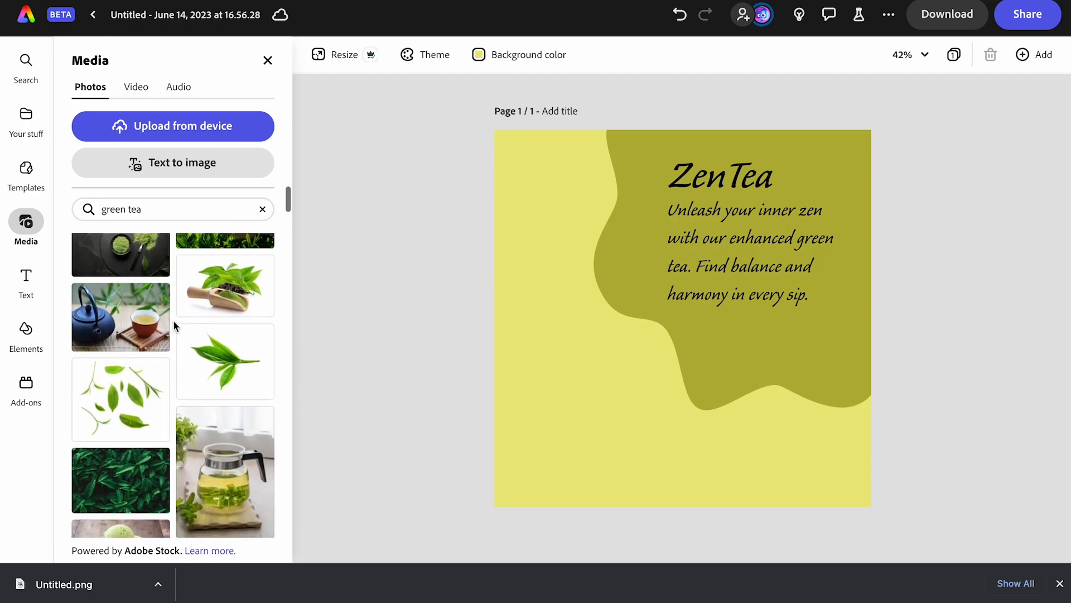
scroll(173, 319, "up", 1)
left_click(221, 337)
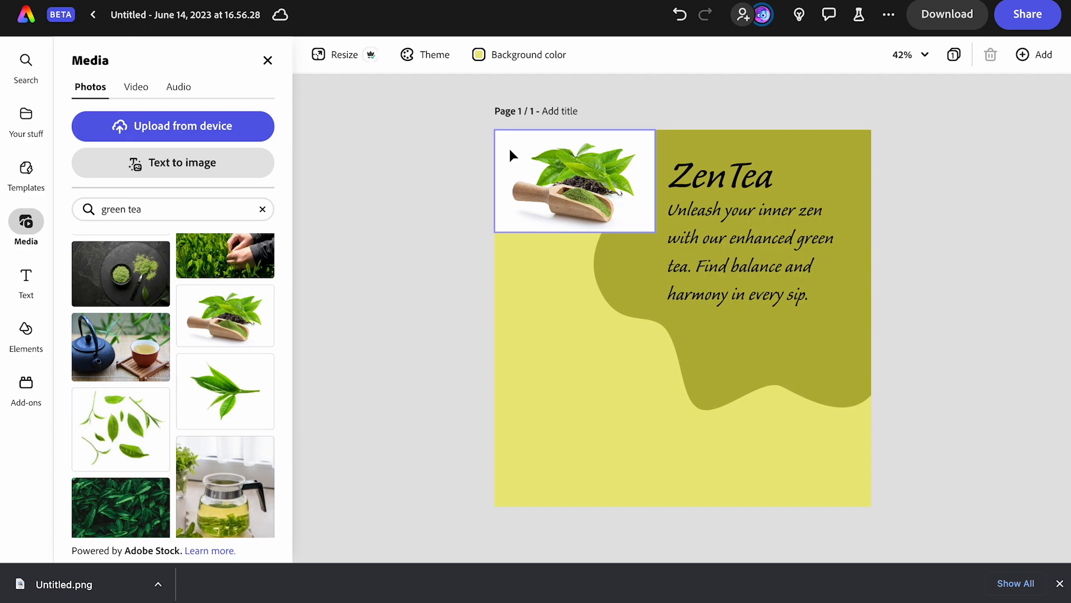
- Enlarge the wooden scoop photo to nearly the full width of the design
left_click(555, 173)
left_click_drag(656, 232, 874, 342)
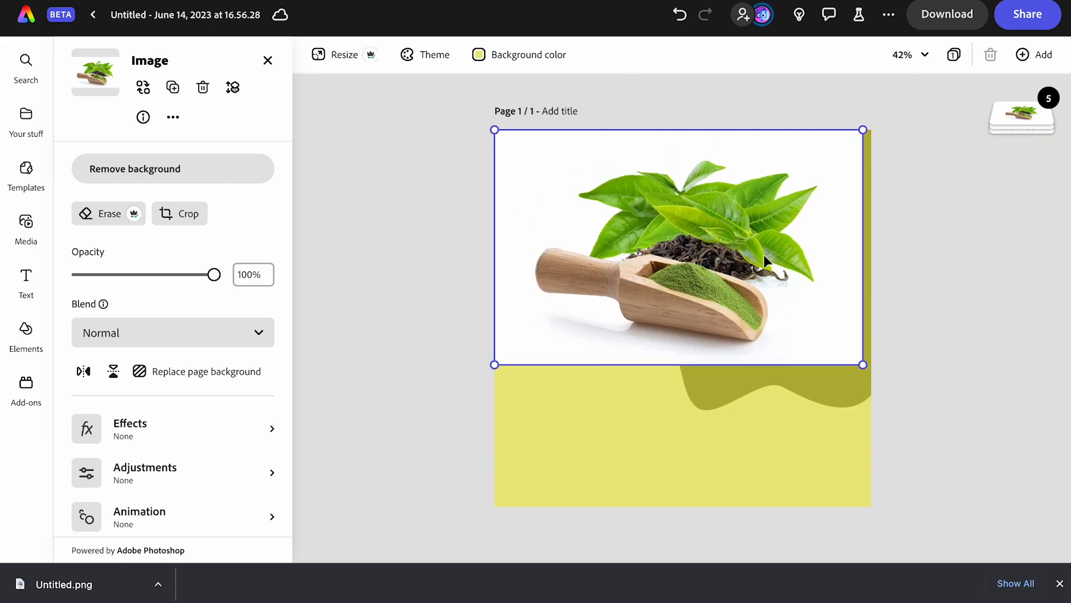
- Remove the wooden scoop photo's background and fit it into the design's lower-left corner, slightly enlarged and rotated a few degrees clockwise
left_click_drag(759, 259, 721, 424)
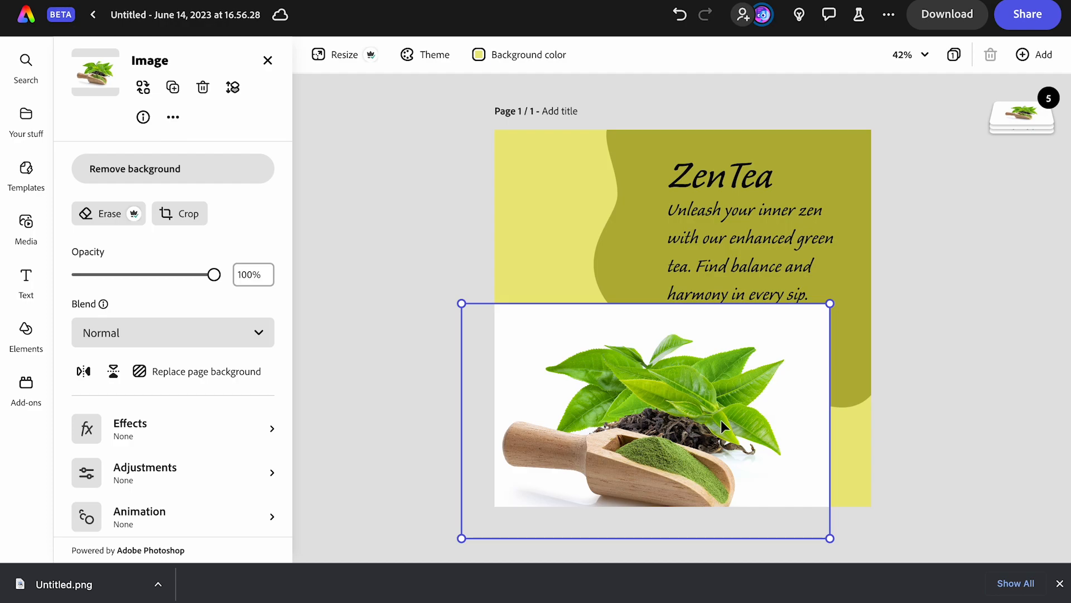
left_click_drag(460, 302, 445, 293)
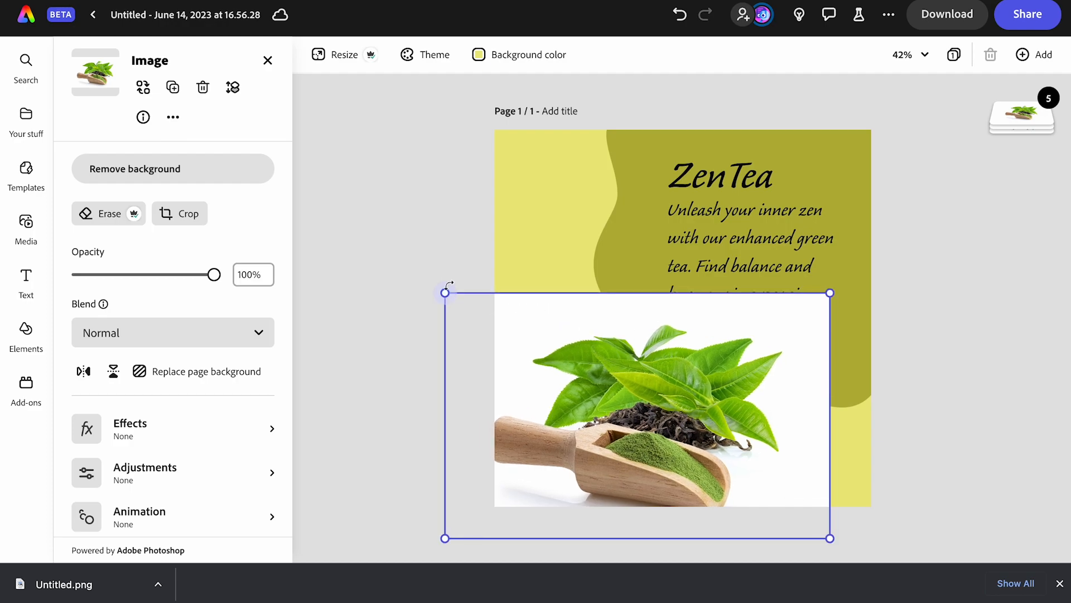
left_click(190, 168)
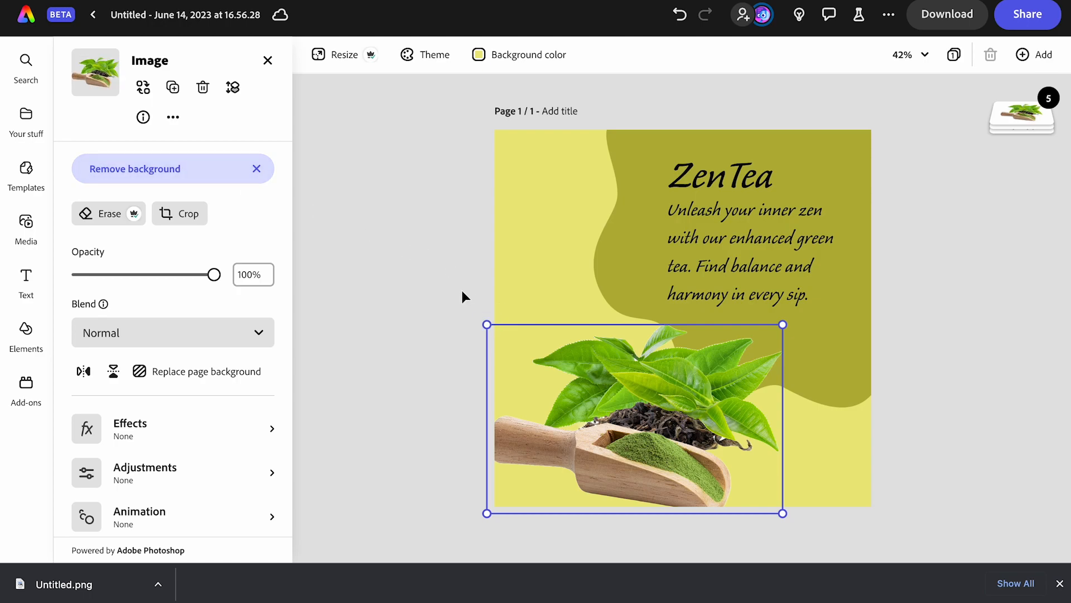
left_click_drag(485, 321, 475, 280)
left_click_drag(585, 350, 593, 347)
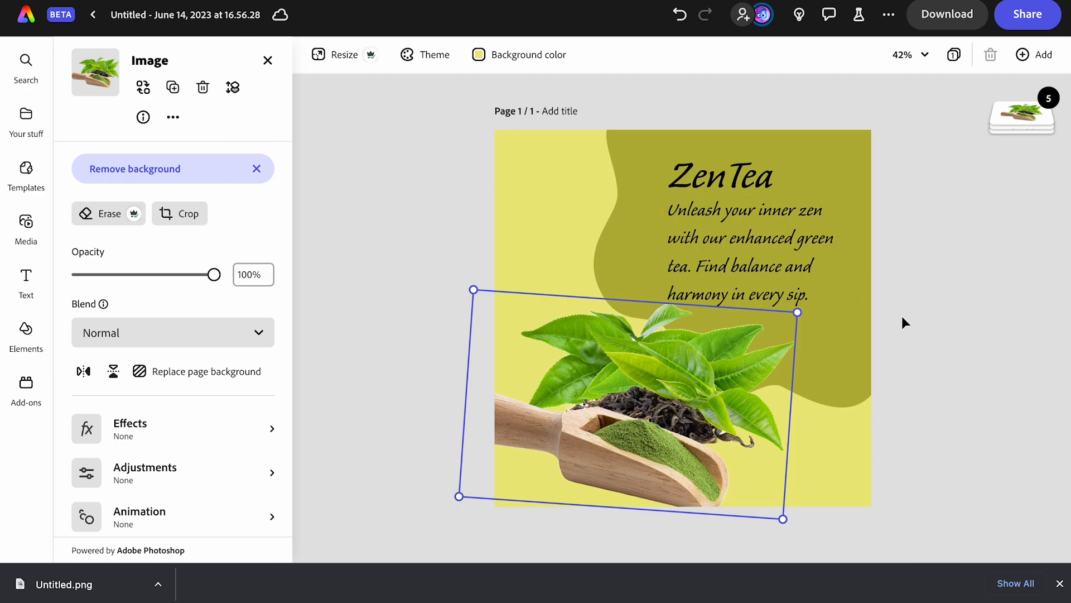
- Set the background color to a bright yellow-green sampled from the tea leaves with the eyedropper, resampling until a light tone is picked
left_click(485, 61)
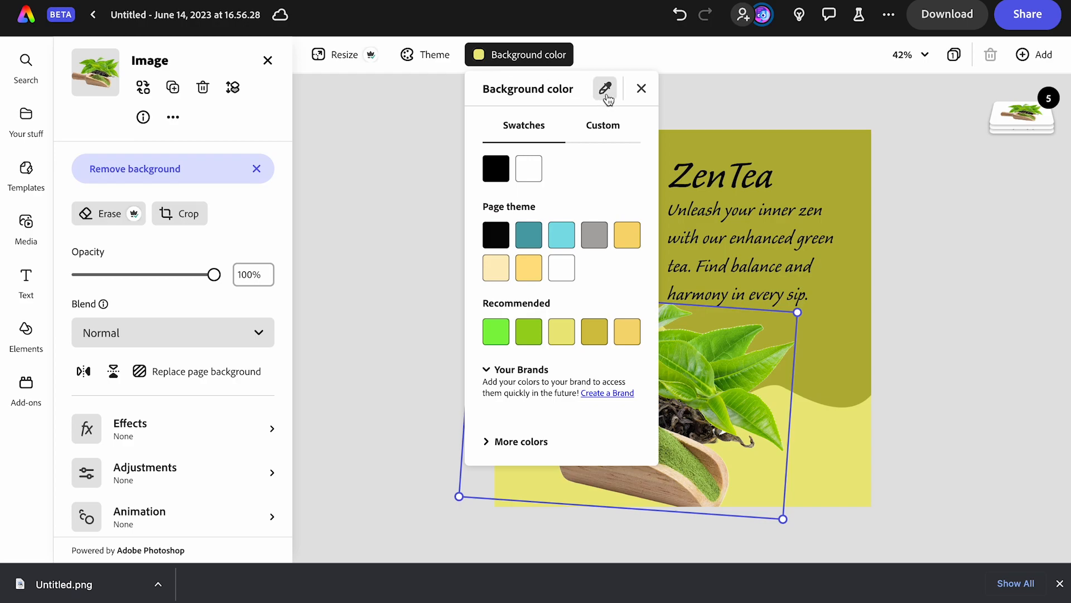
left_click(606, 88)
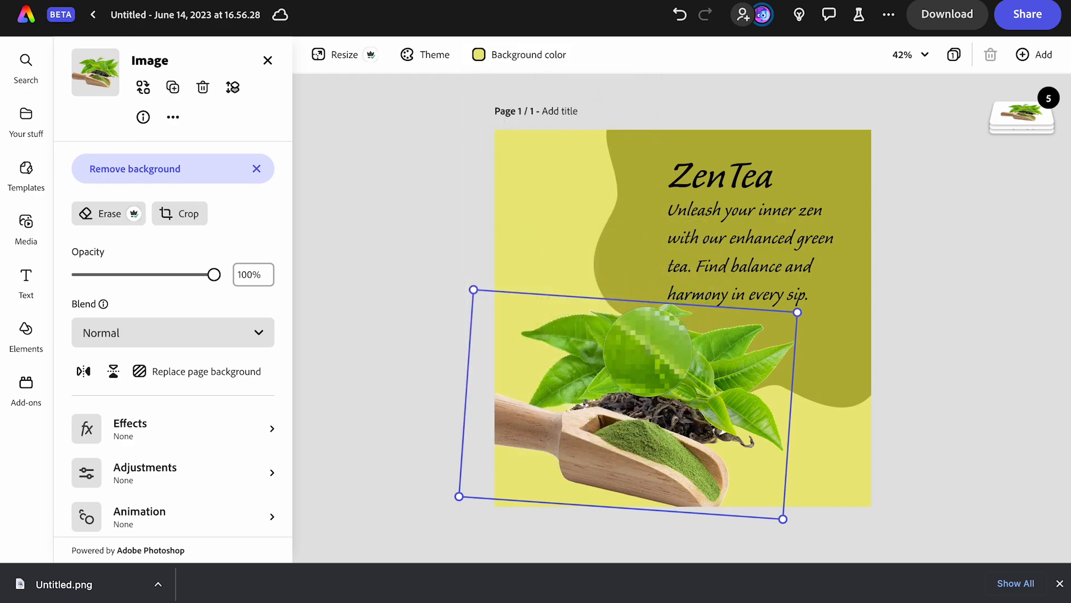
left_click(641, 356)
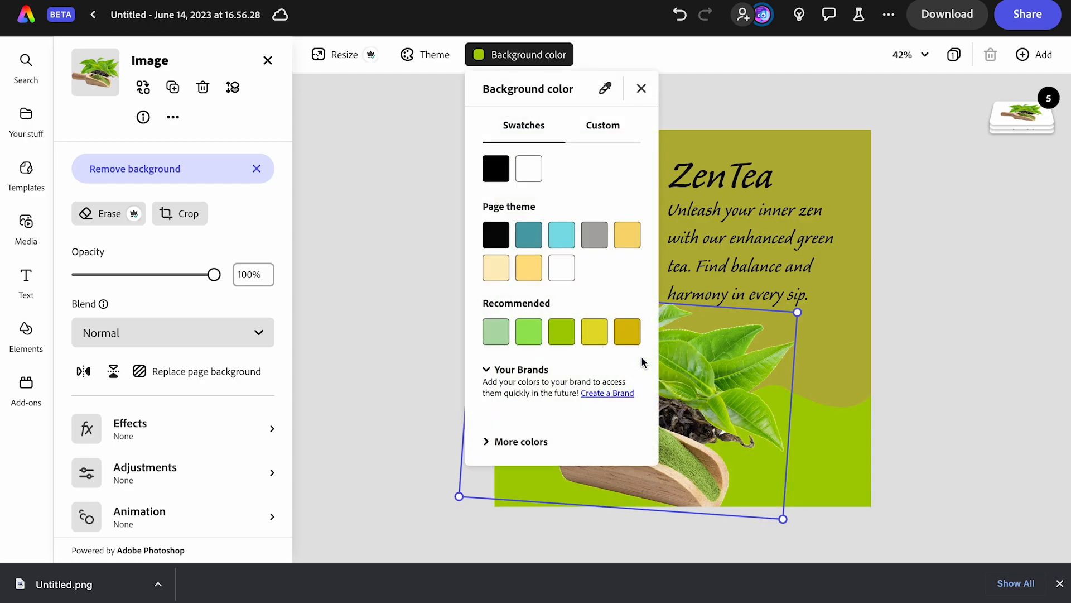
left_click(606, 88)
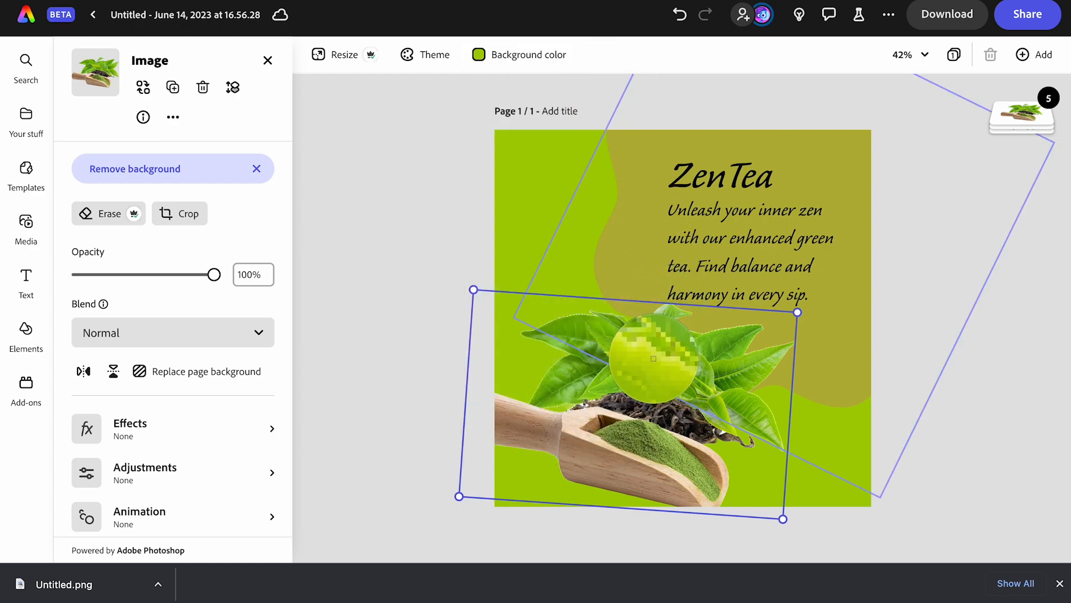
left_click(653, 359)
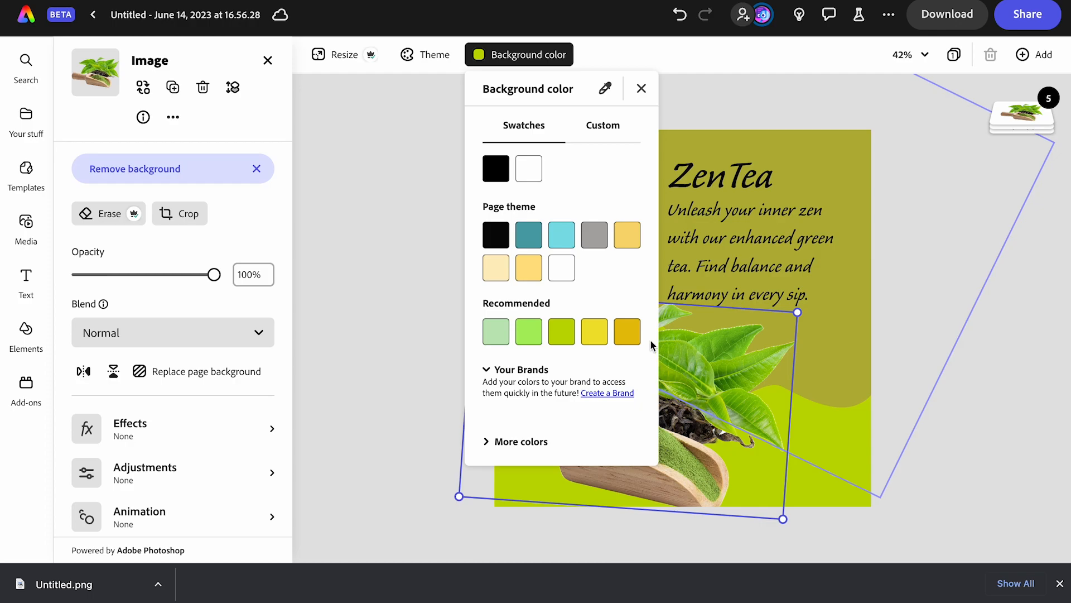
left_click(605, 88)
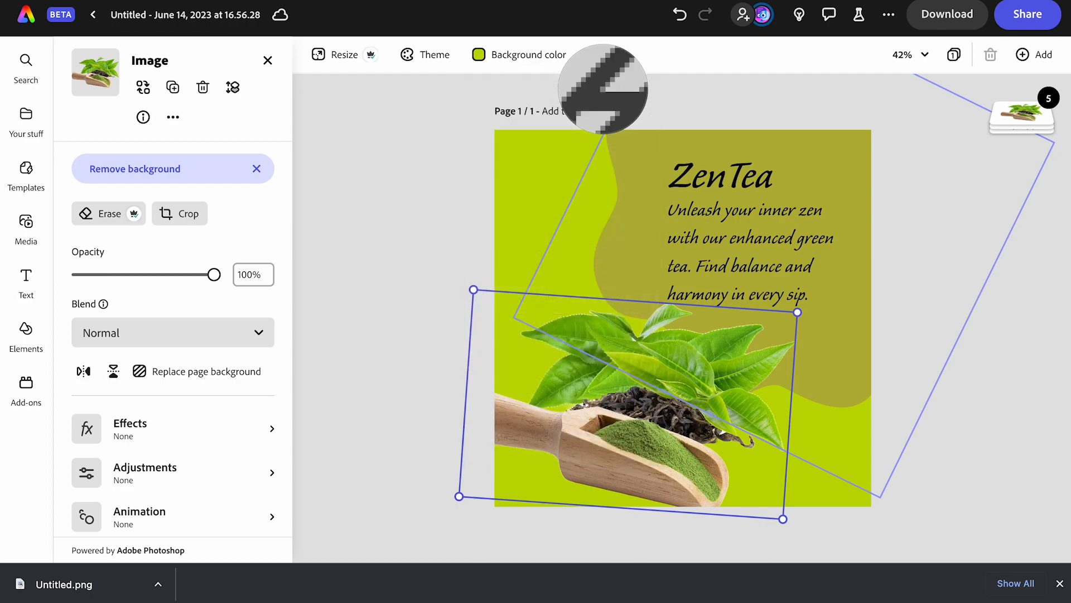
left_click(632, 353)
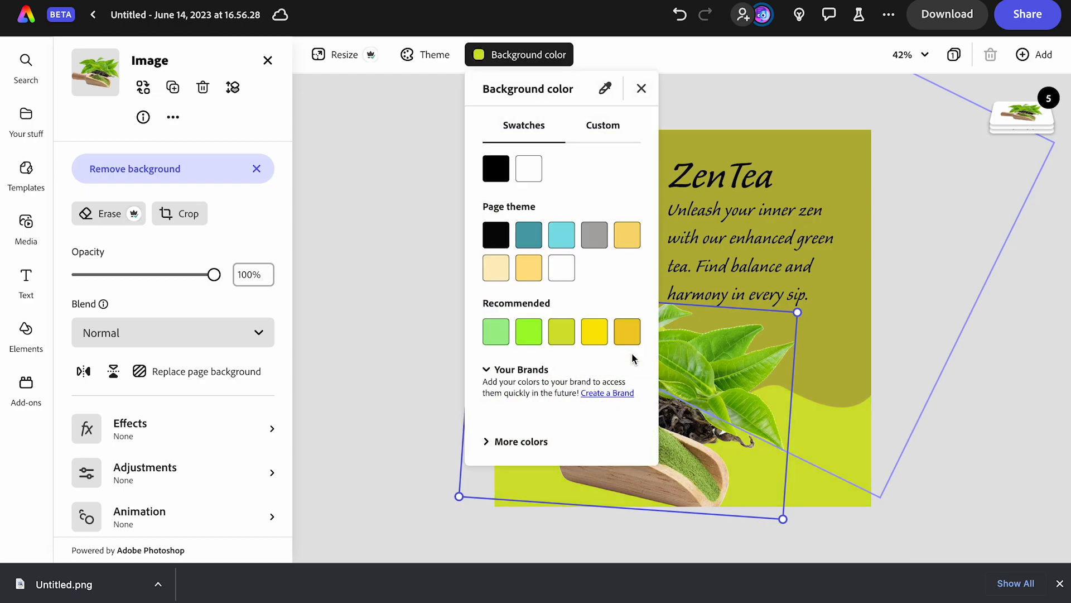
- Recolor the large olive blob to the pale yellow #F6FF91, starting from the sampled background color
left_click(964, 424)
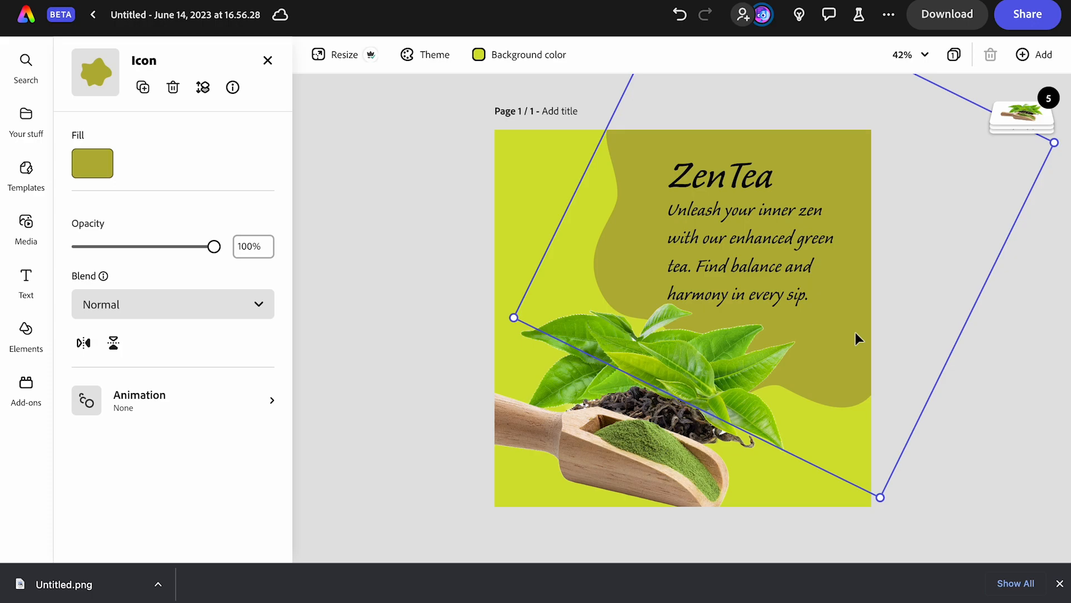
left_click(100, 160)
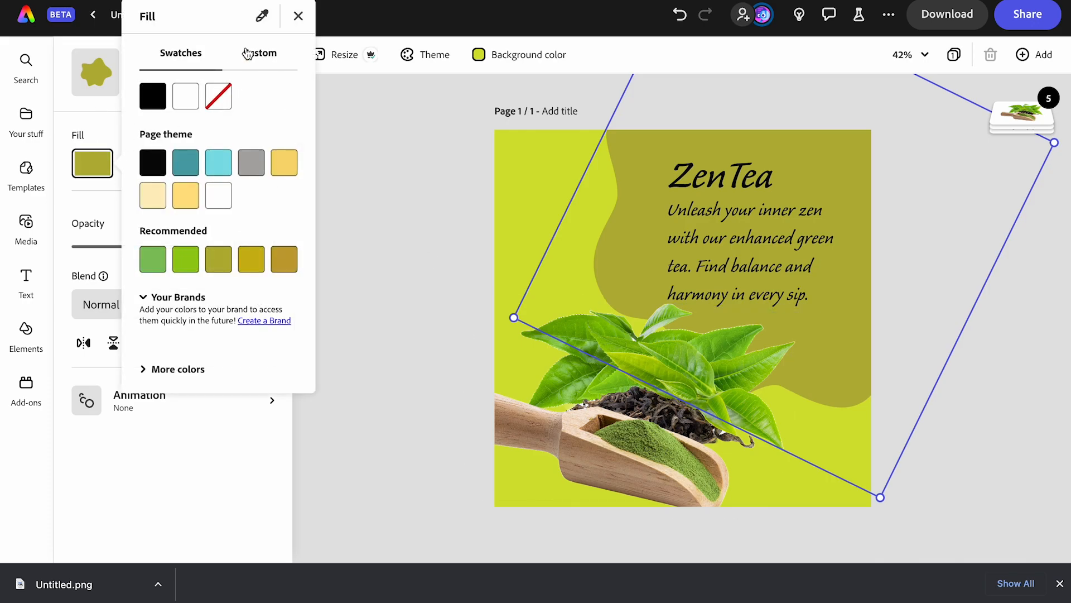
left_click(262, 15)
left_click(528, 156)
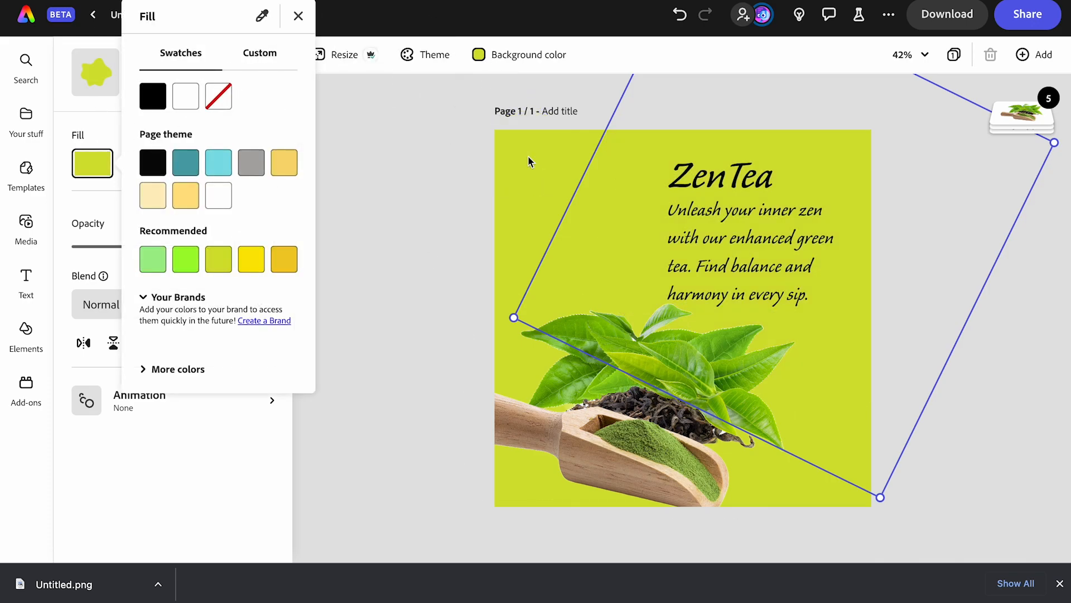
left_click(260, 51)
left_click_drag(259, 126, 208, 115)
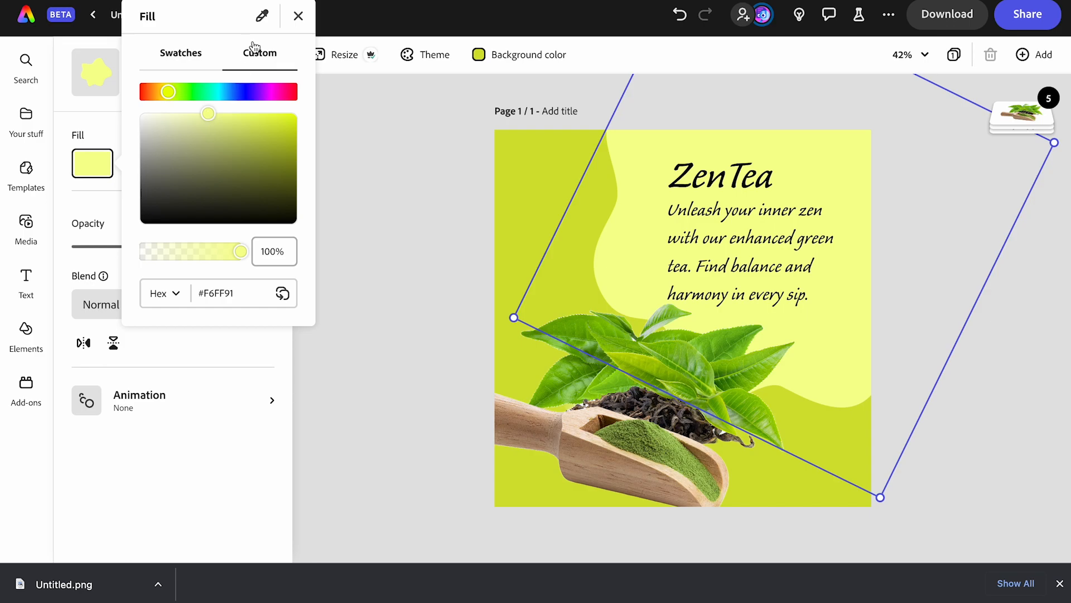
left_click(298, 17)
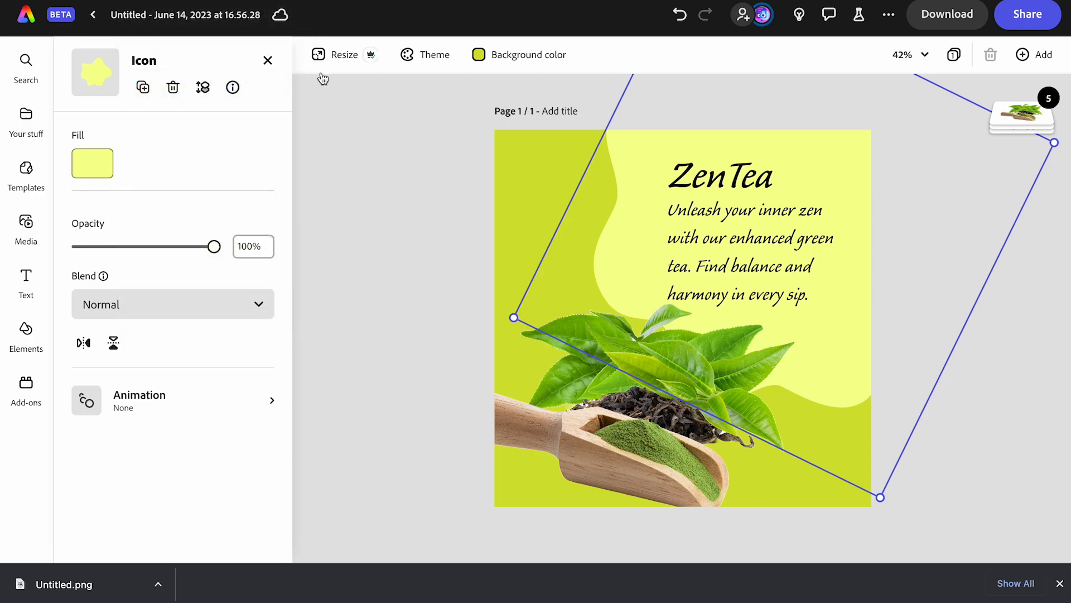
left_click(400, 248)
- Set the body text's font to Verveine and widen its box to fit four lines, shifted slightly right within the blob
left_click(712, 236)
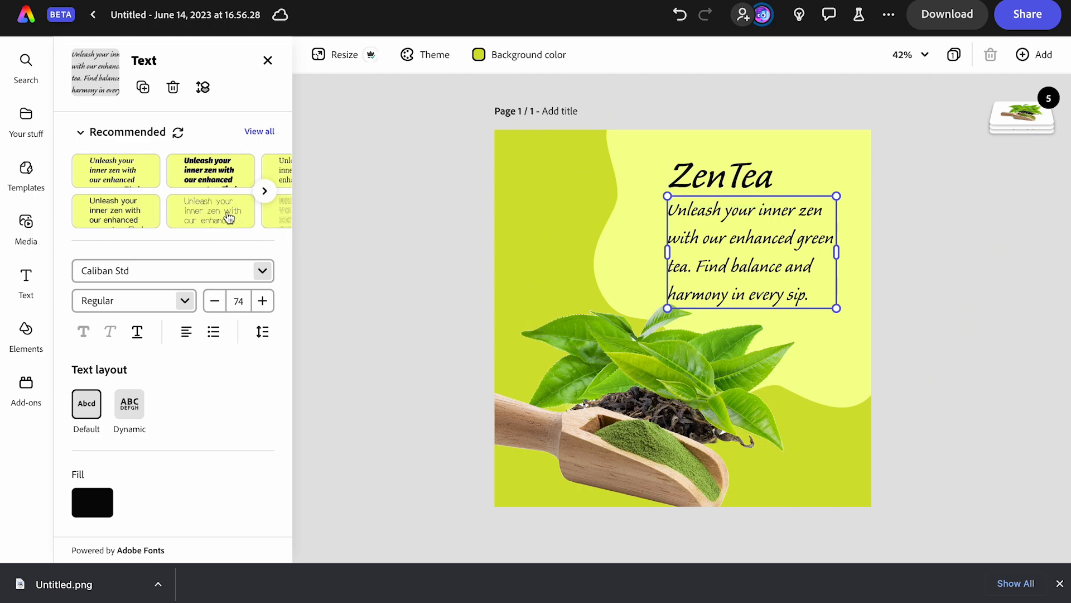
scroll(224, 202, "right", 1)
scroll(224, 202, "right", 5)
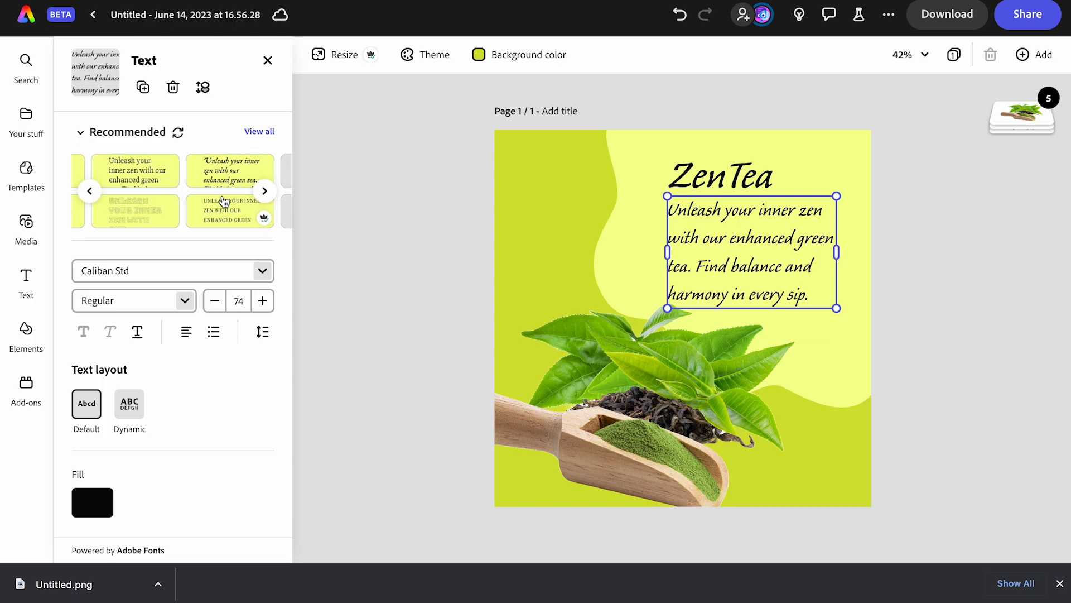
scroll(224, 201, "right", 5)
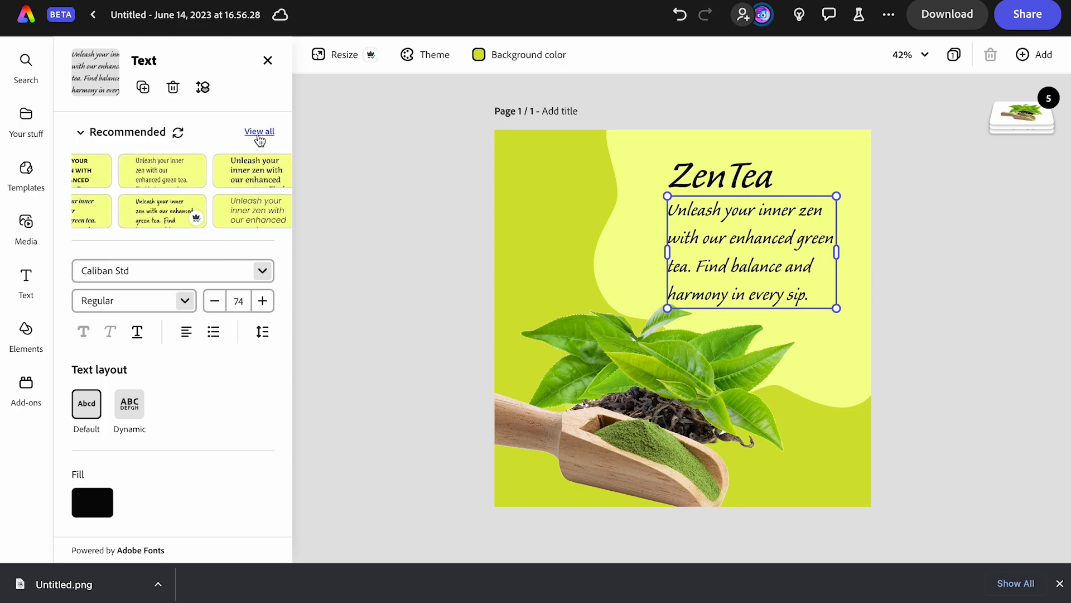
scroll(243, 219, "right", 5)
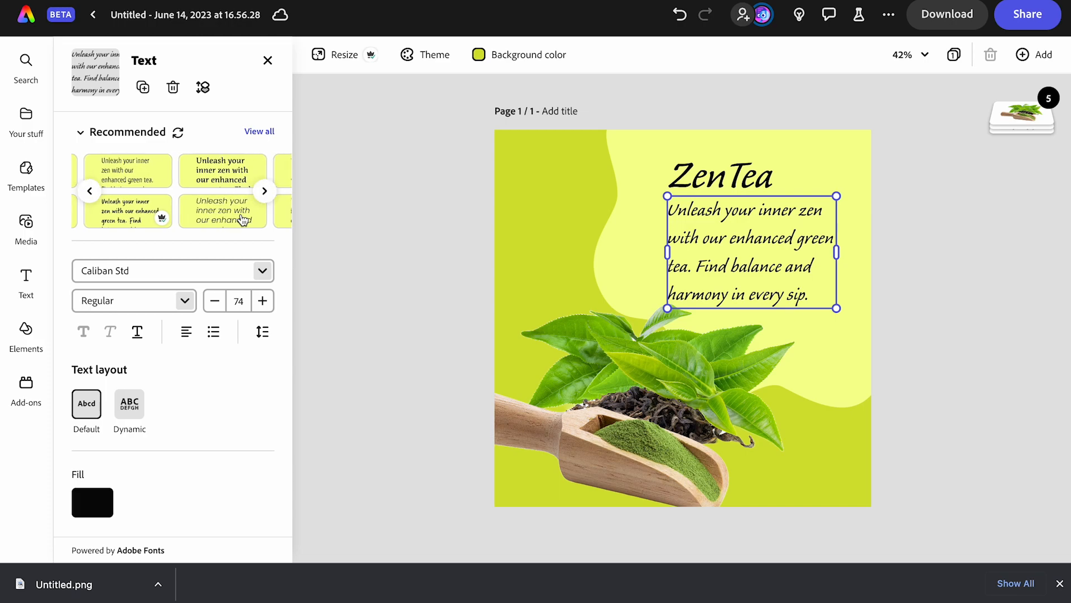
scroll(244, 219, "right", 8)
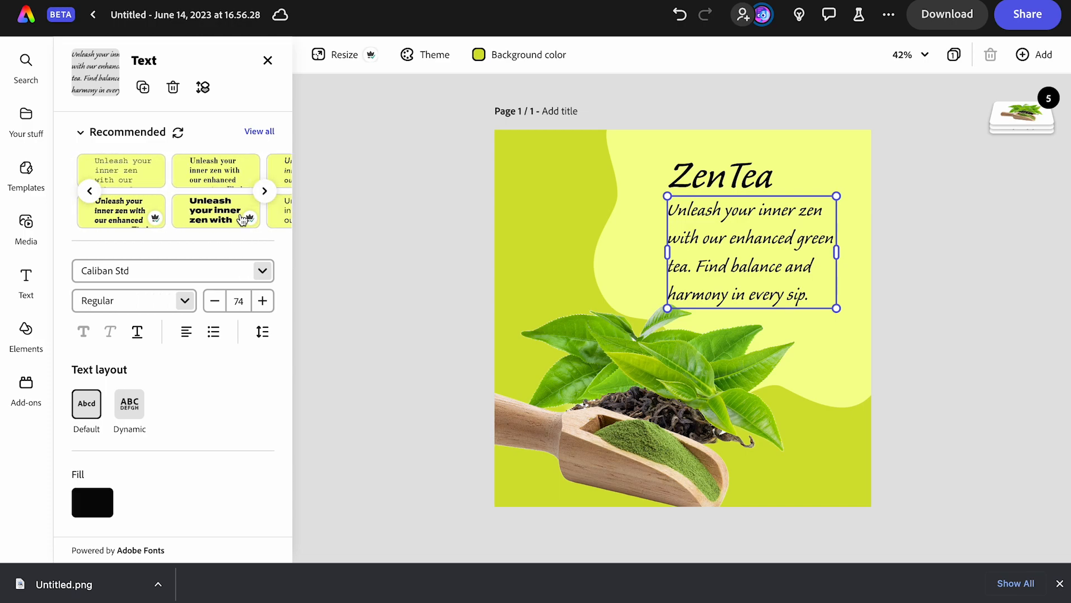
scroll(243, 219, "left", 10)
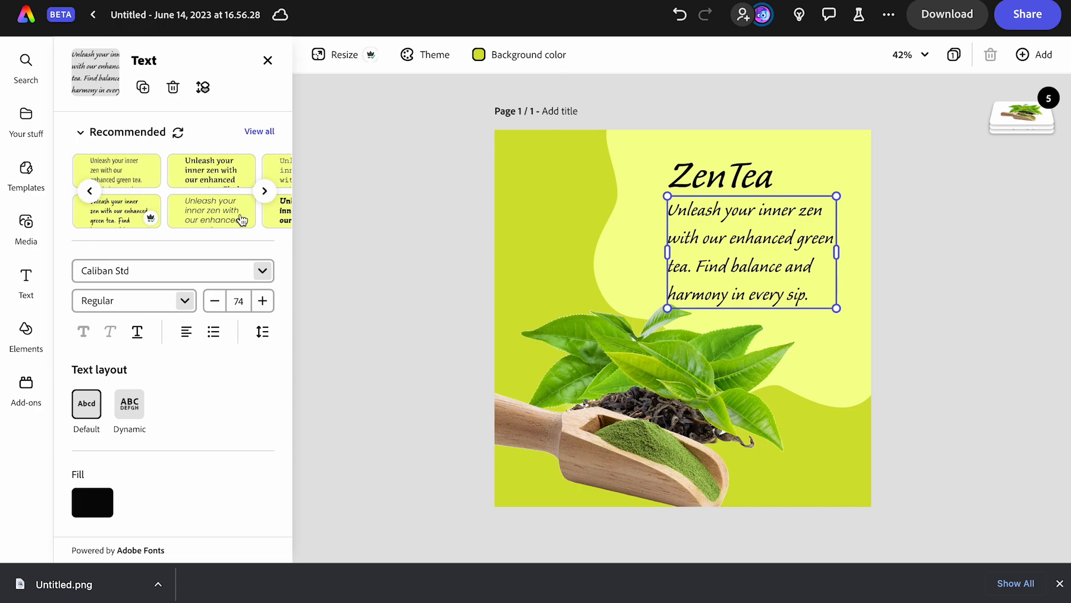
left_click(193, 214)
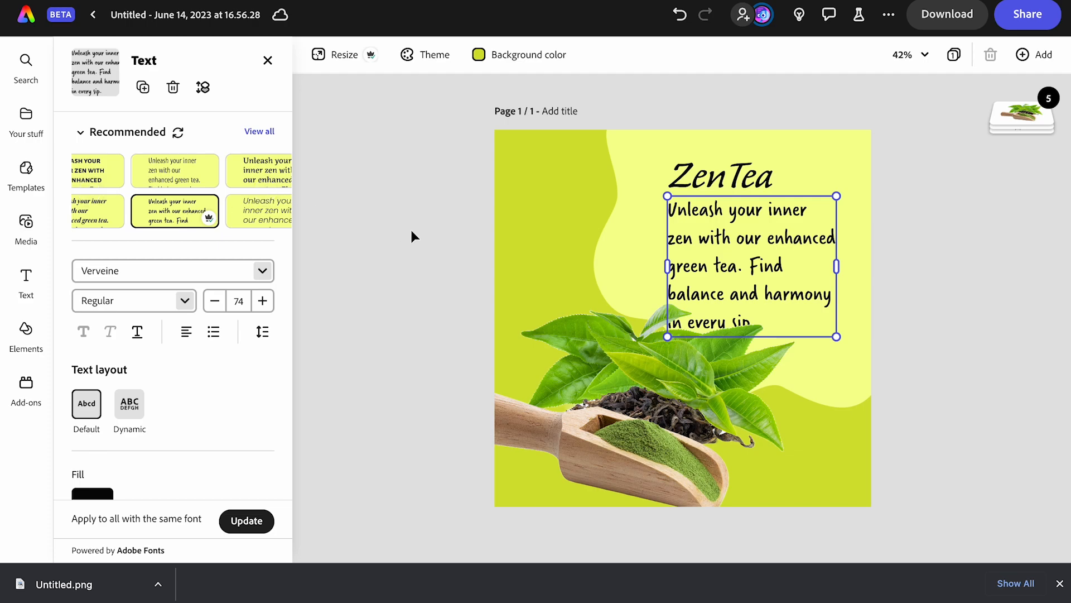
left_click_drag(668, 266, 649, 258)
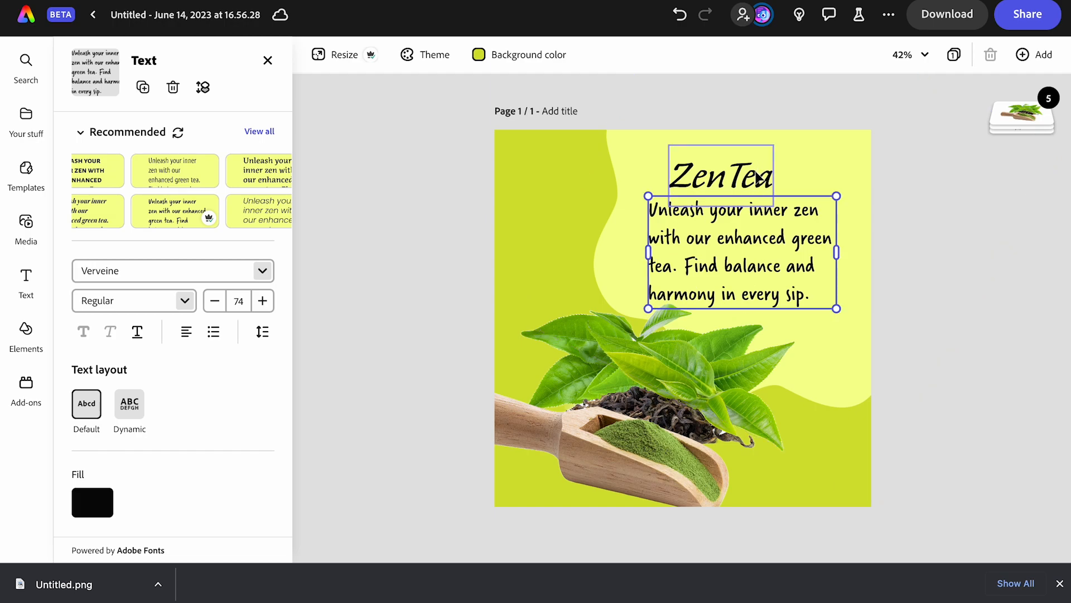
left_click_drag(752, 229, 765, 230)
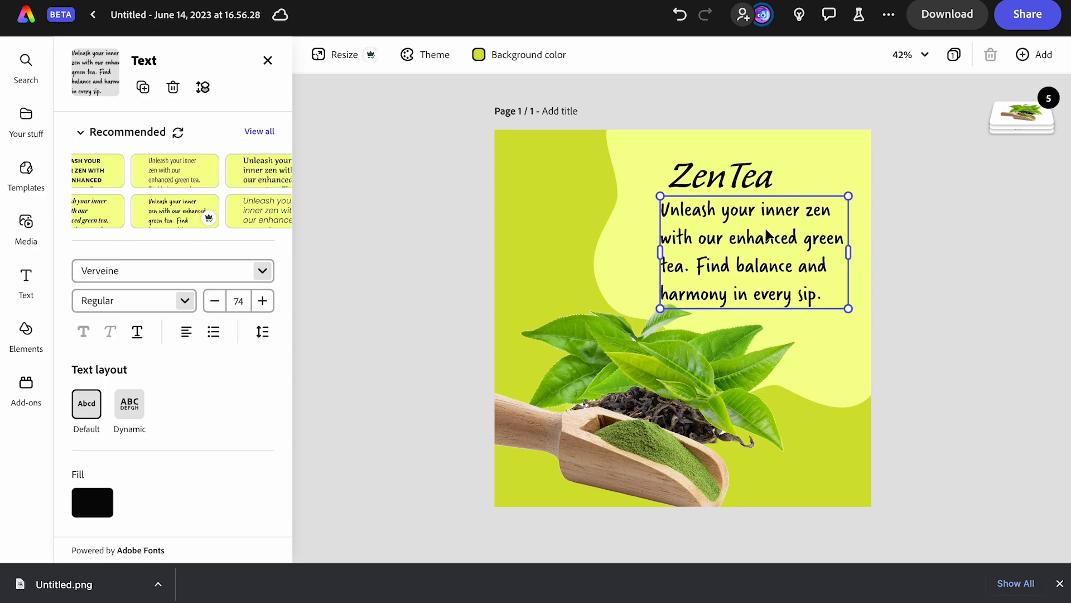
- Set the ZenTea title in Program OT Black, enlarged to size 186 and moved down slightly
left_click(734, 184)
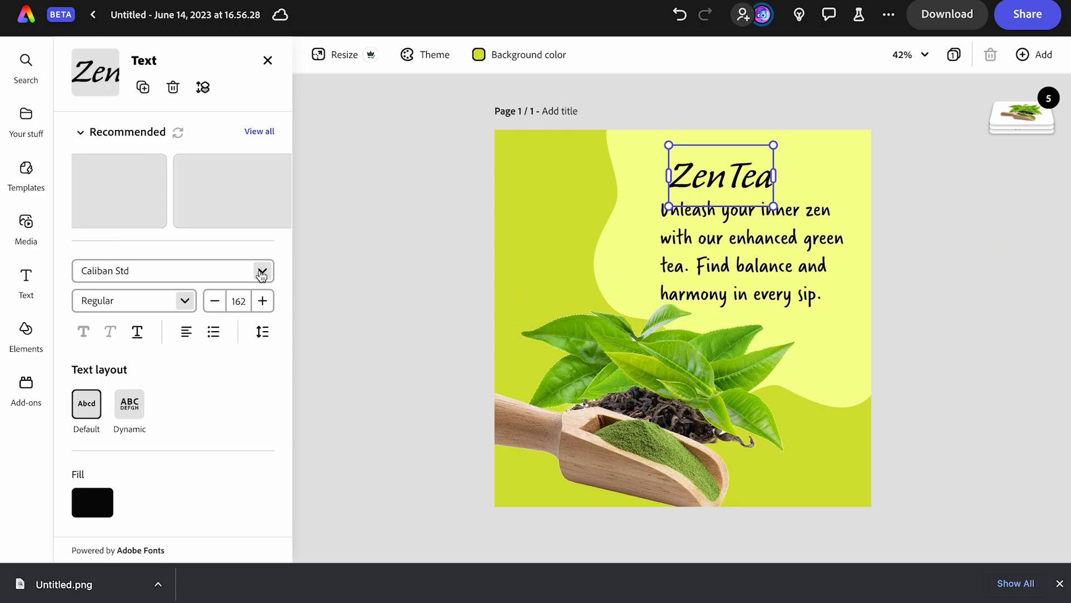
scroll(152, 215, "left", 2)
scroll(155, 217, "right", 5)
scroll(155, 217, "left", 3)
scroll(155, 217, "right", 8)
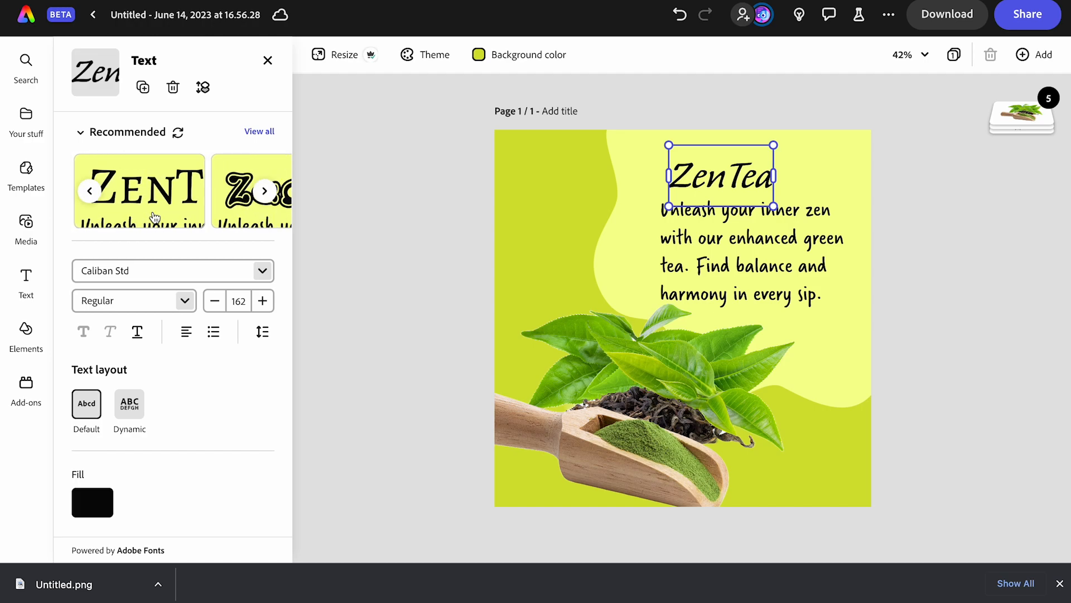
scroll(155, 216, "right", 8)
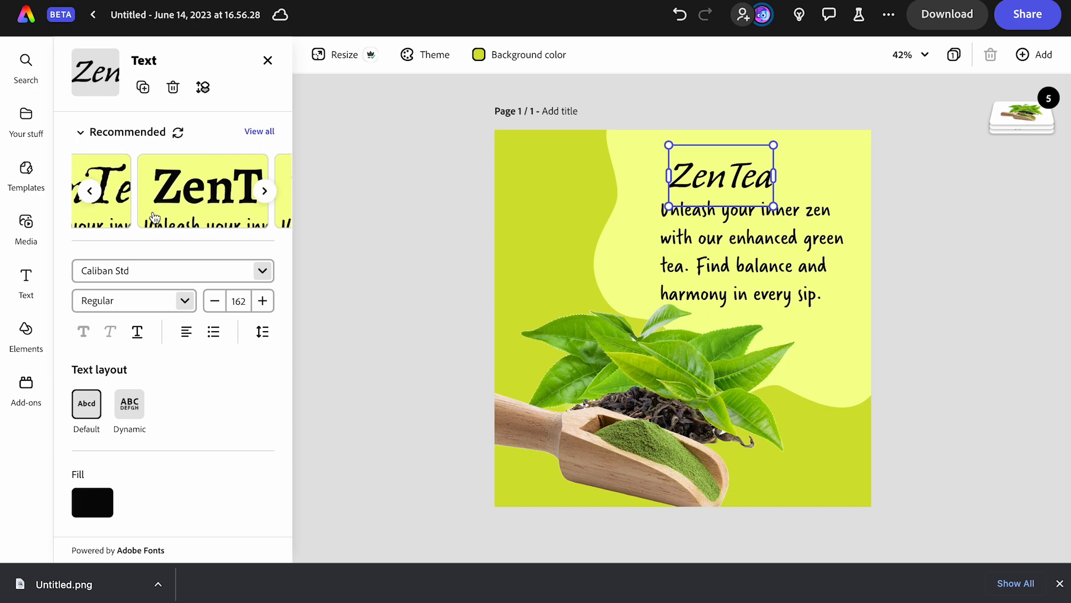
scroll(156, 212, "right", 8)
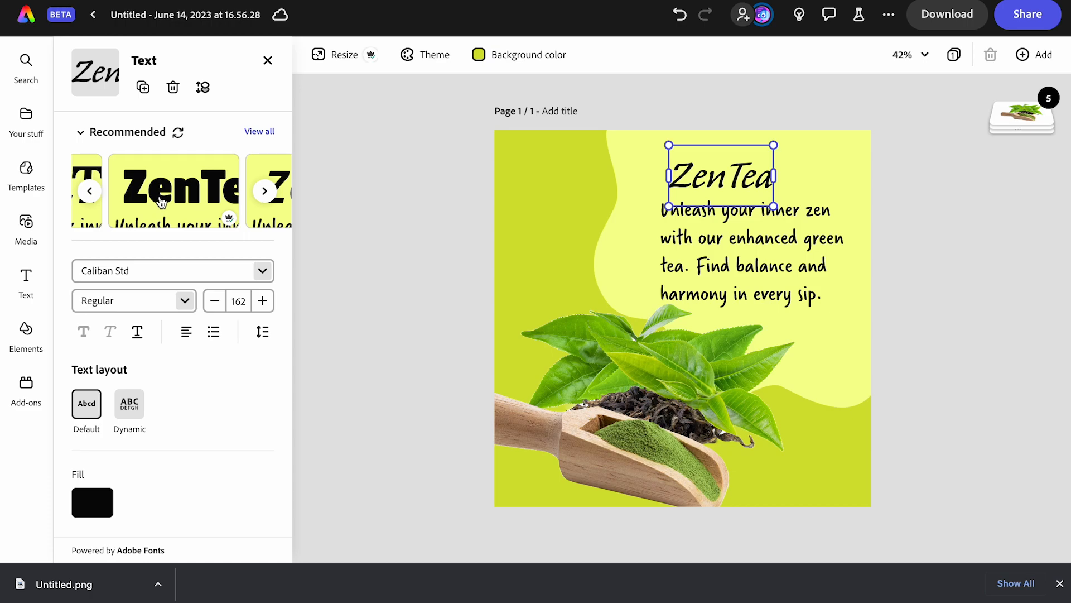
left_click(162, 202)
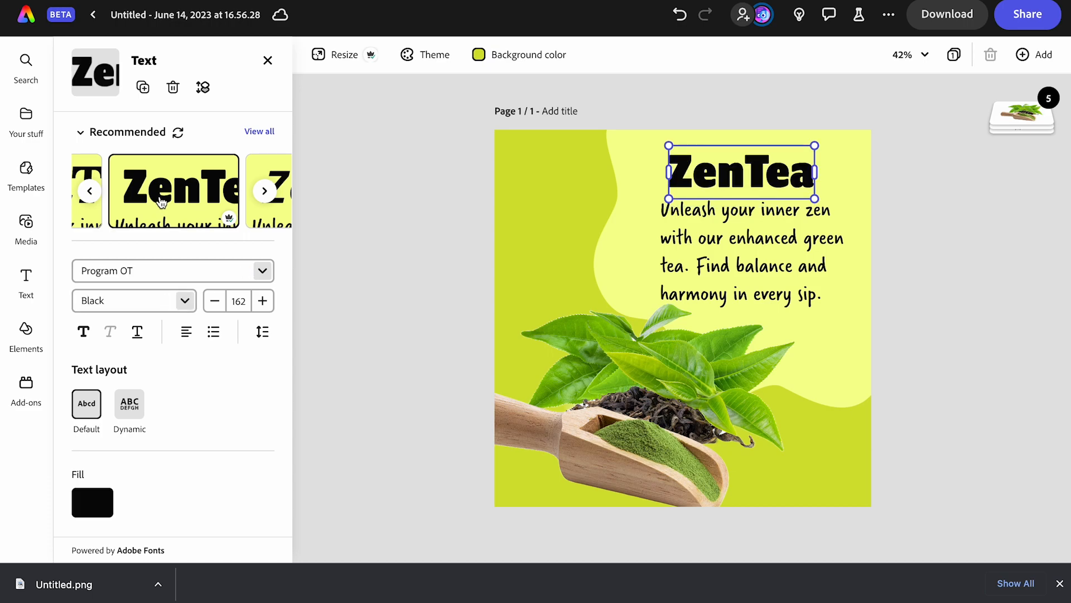
left_click_drag(671, 194, 647, 217)
left_click_drag(744, 172, 742, 198)
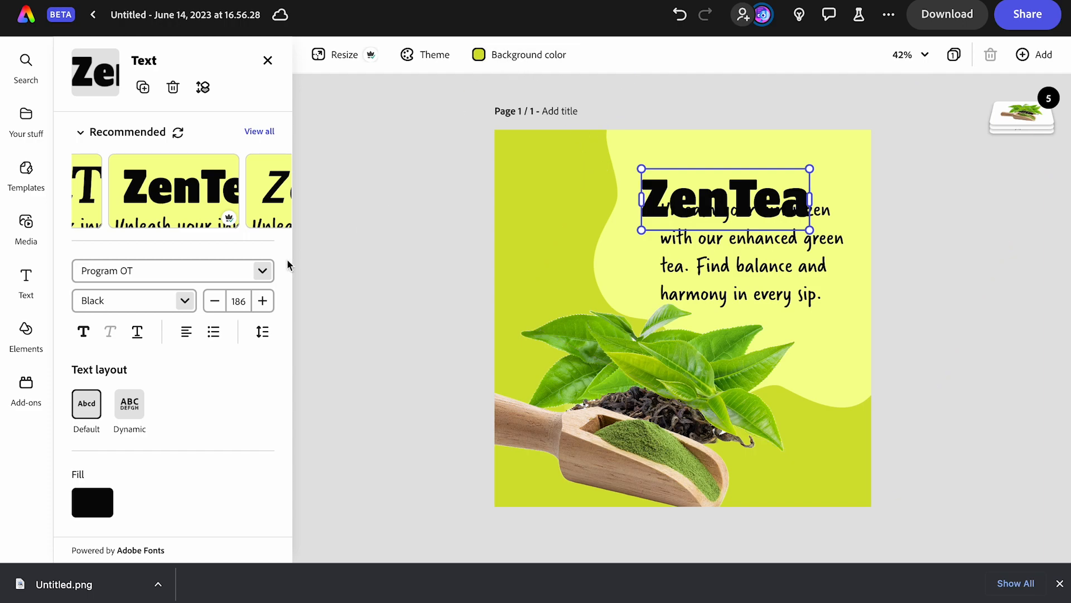
- Fill the ZenTea title with a yellow-green sampled from the tea leaves in the photo
left_click(96, 501)
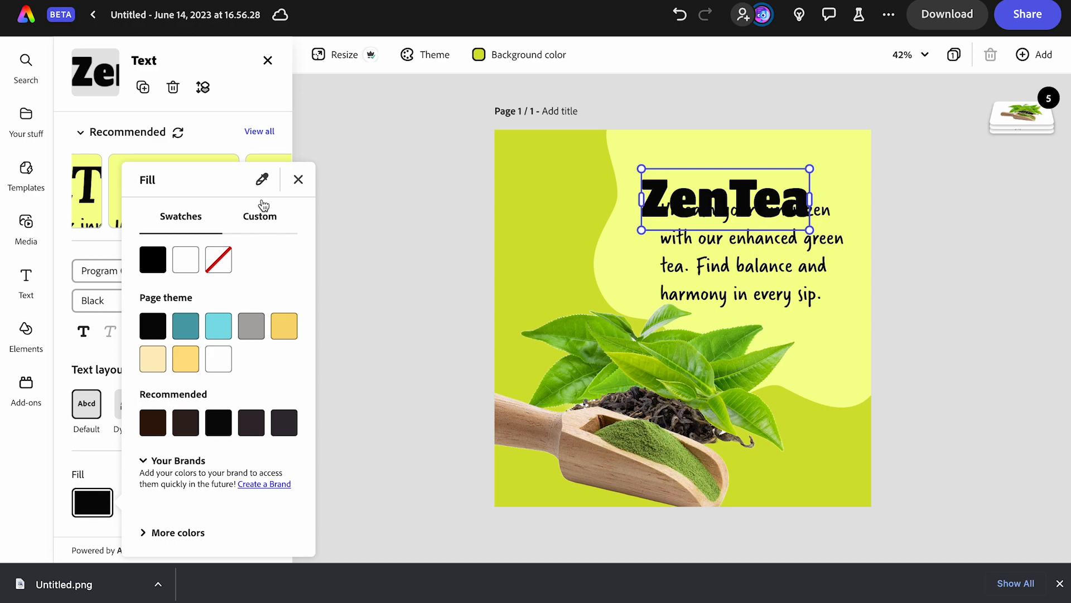
left_click(261, 187)
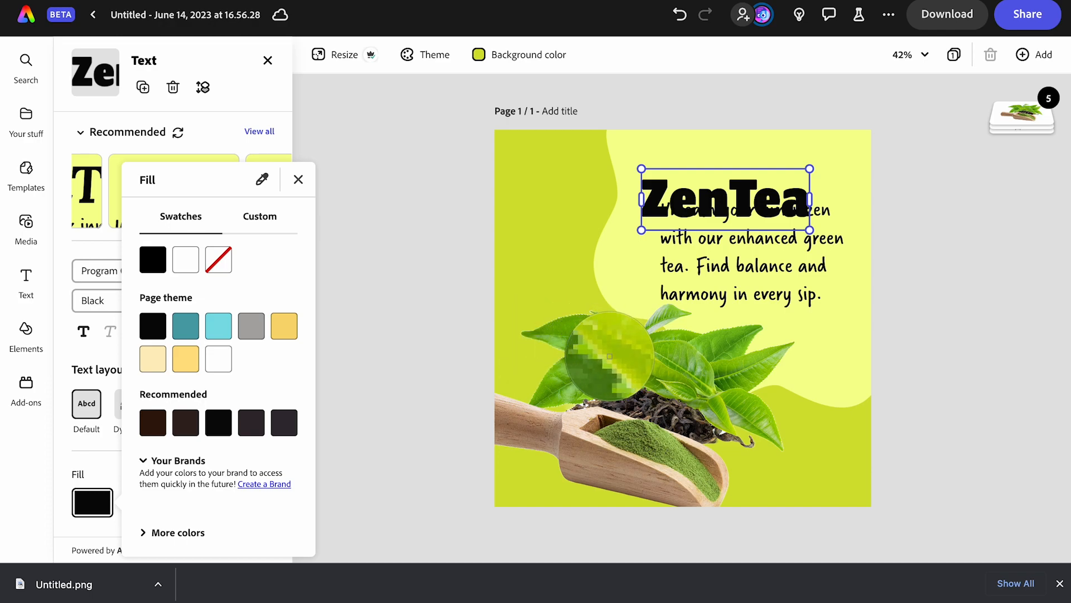
left_click(609, 356)
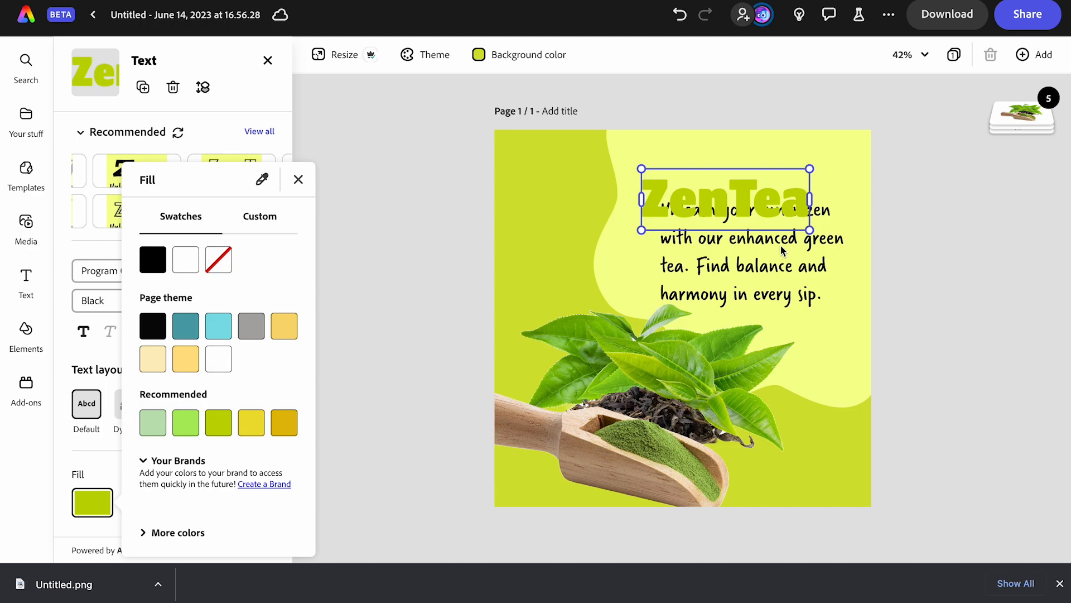
- Recolor the body text to the dark green #5B822E, starting from the sampled background color
left_click(784, 265)
left_click(785, 271)
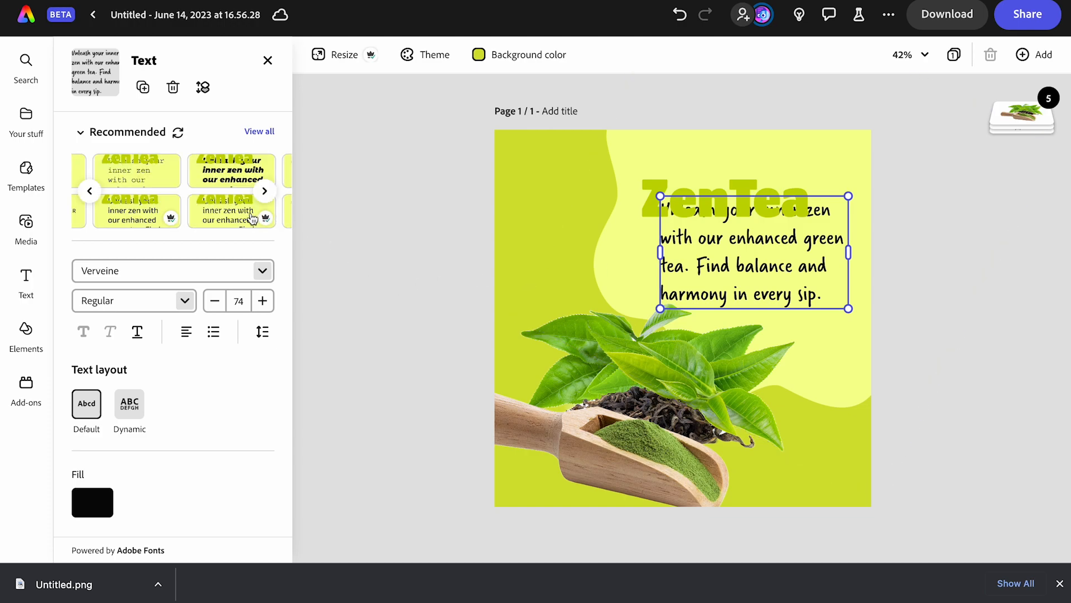
left_click(92, 503)
left_click(262, 179)
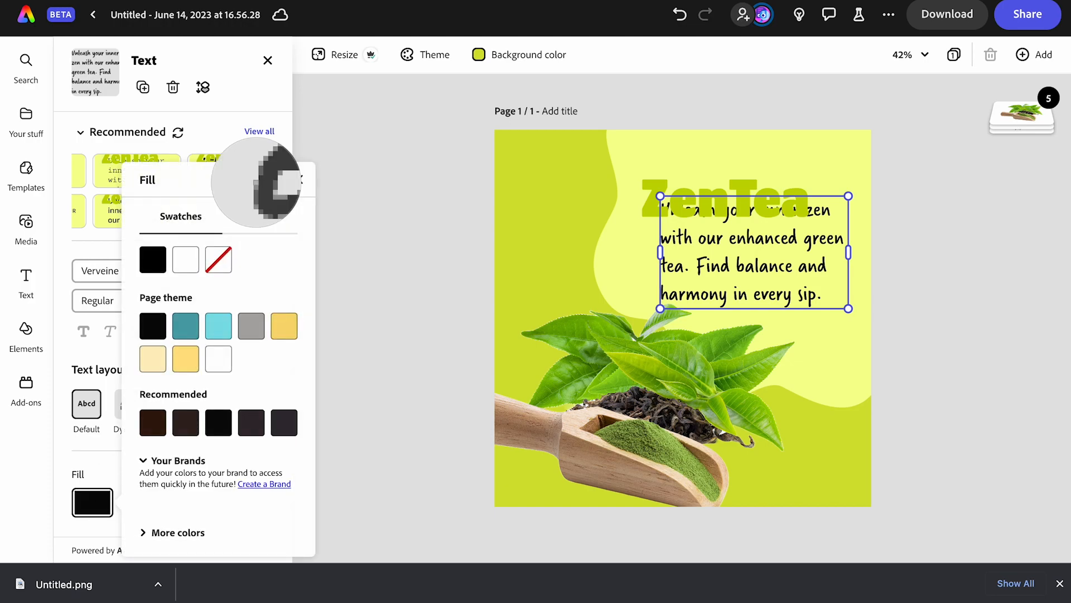
left_click(557, 214)
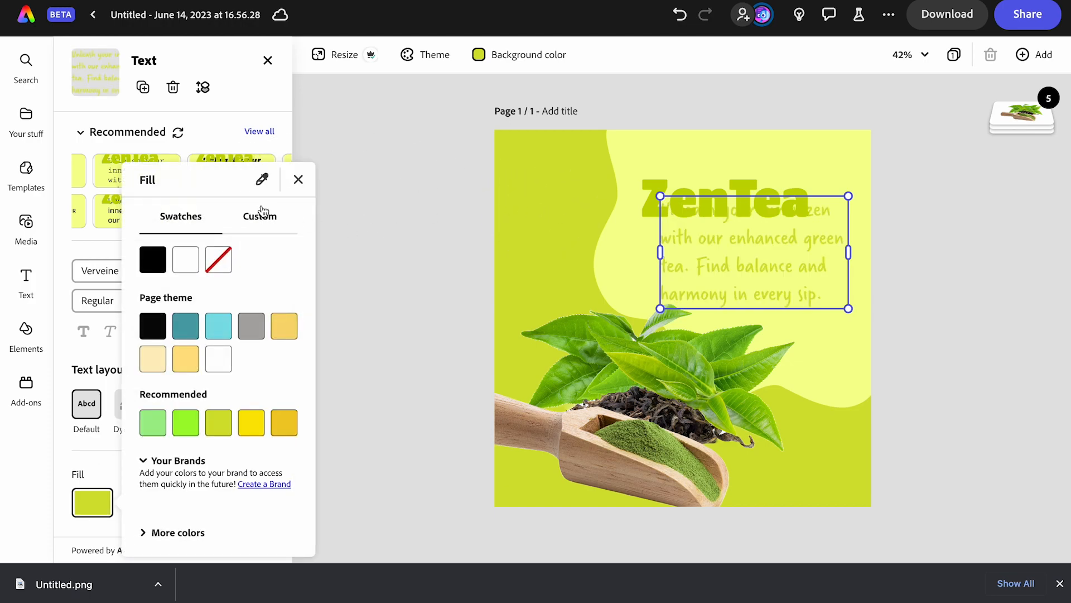
left_click(261, 217)
left_click_drag(262, 289, 242, 331)
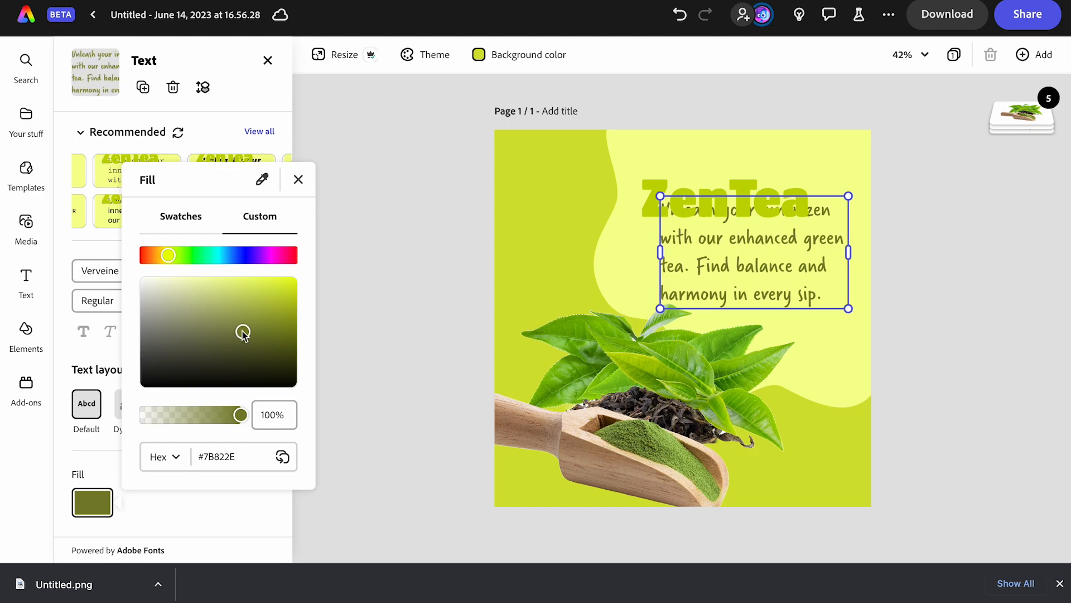
left_click_drag(168, 257, 179, 259)
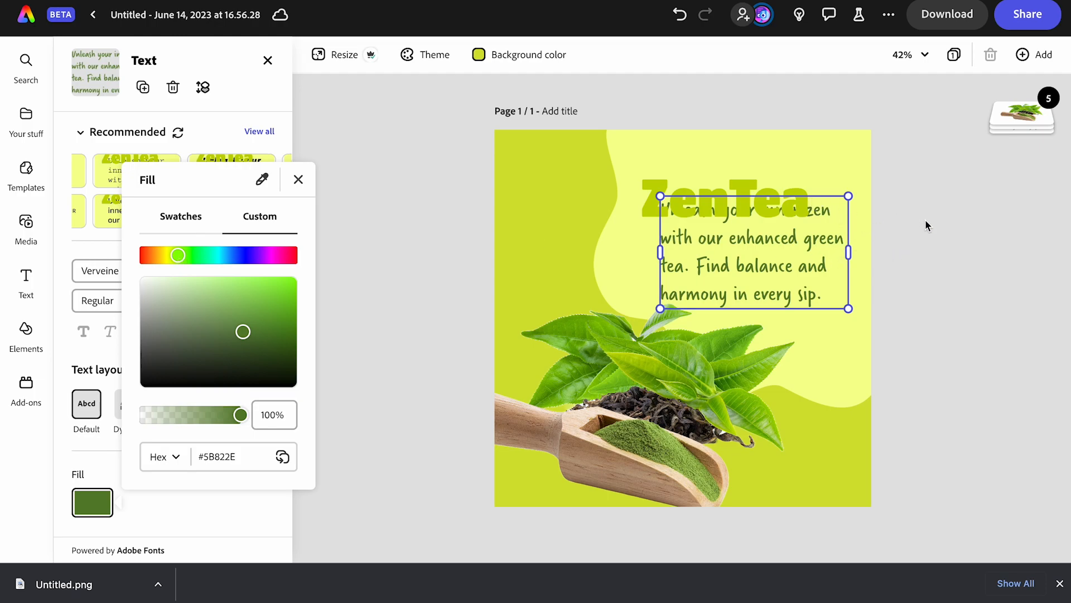
- Move the body text's layer above the ZenTea title layer, keeping it below the tea scoop photo
left_click(1024, 116)
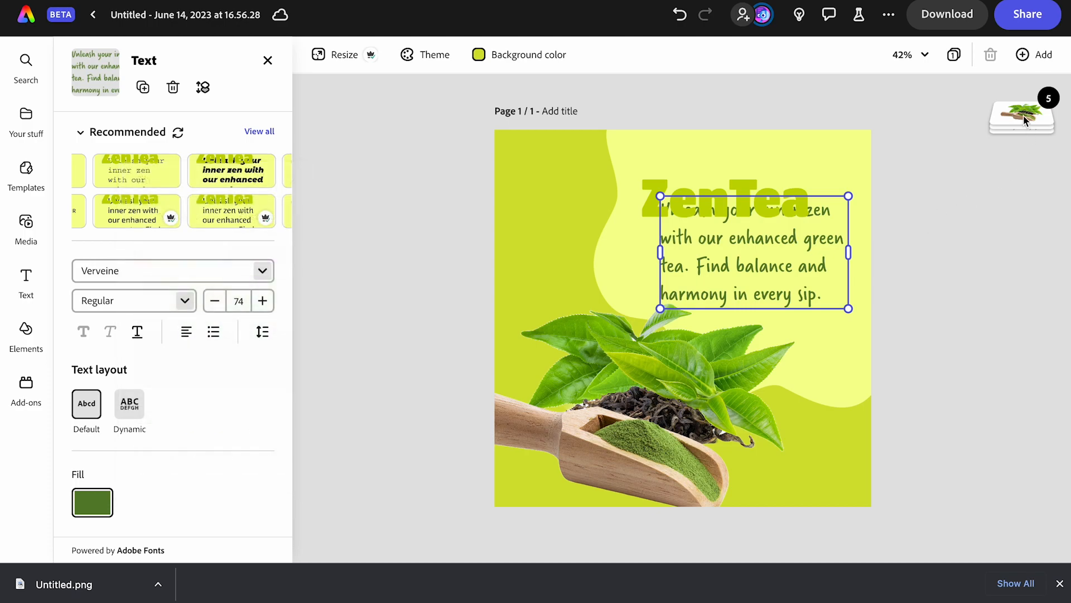
left_click(1025, 121)
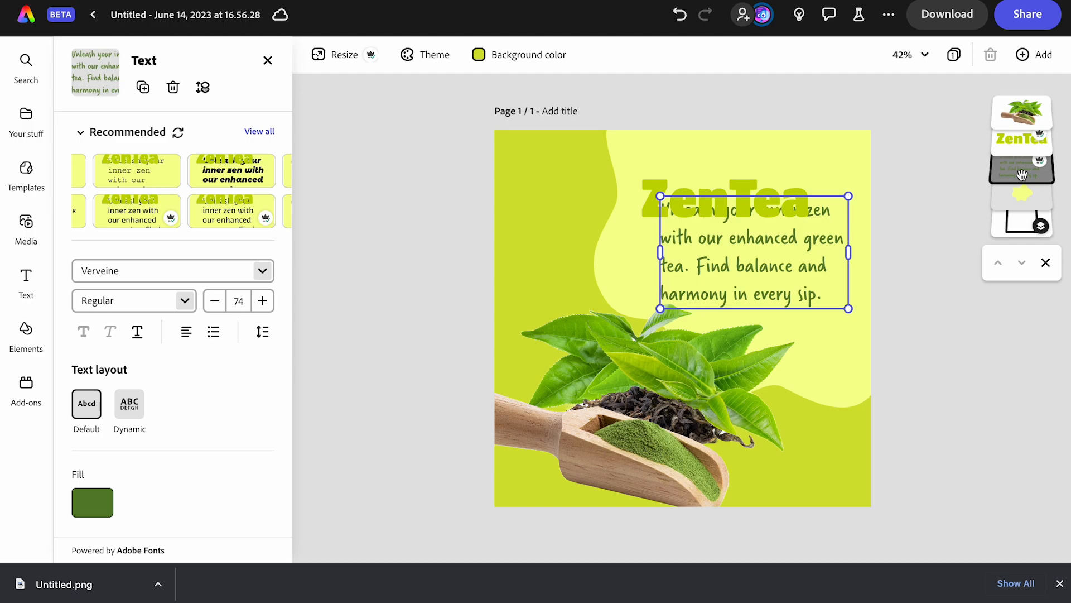
left_click_drag(1023, 174, 1017, 140)
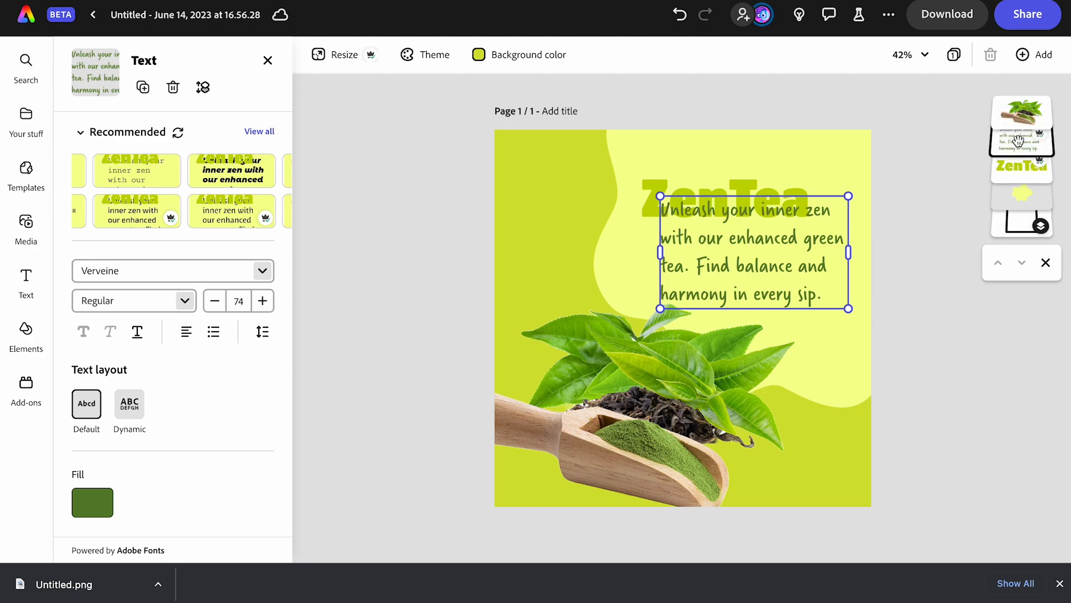
left_click(932, 242)
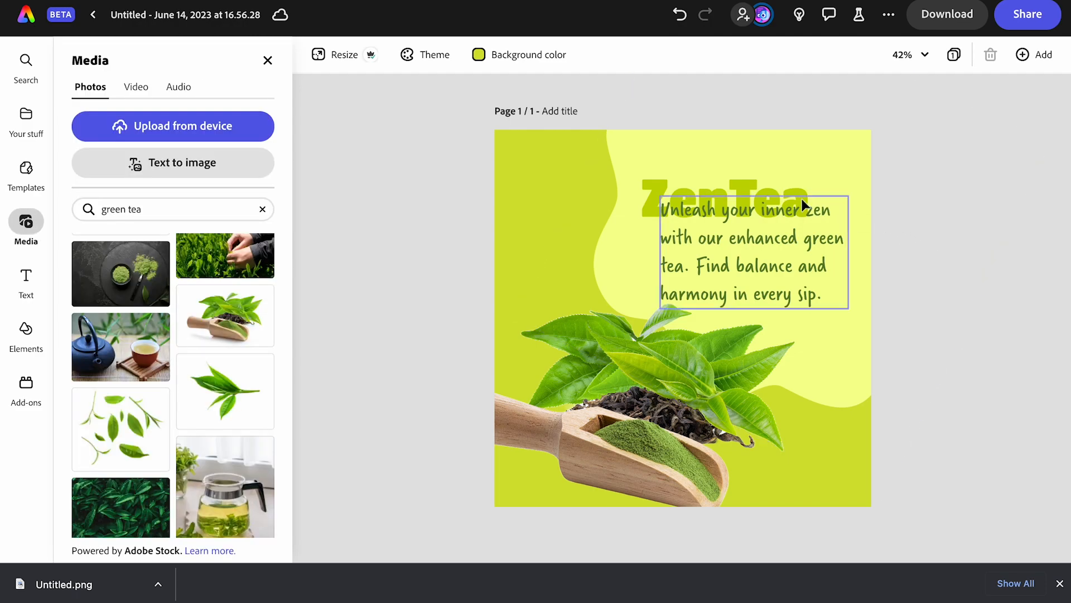
- Move the ZenTea title and body text together slightly up and to the right within the pale yellow blob
left_click(768, 185)
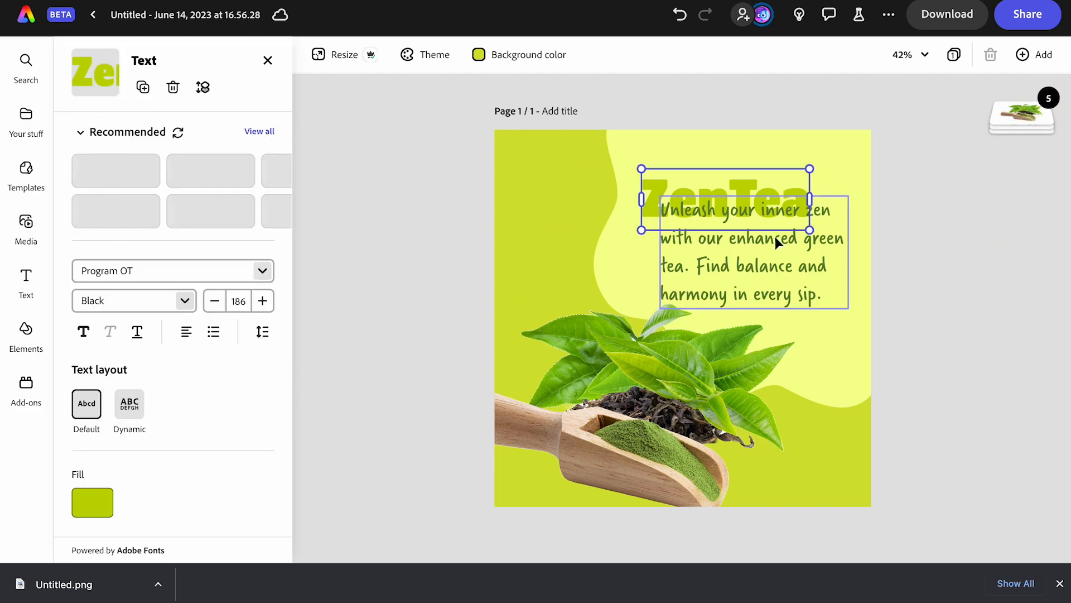
left_click(775, 237, "shift")
left_click_drag(775, 237, 780, 222)
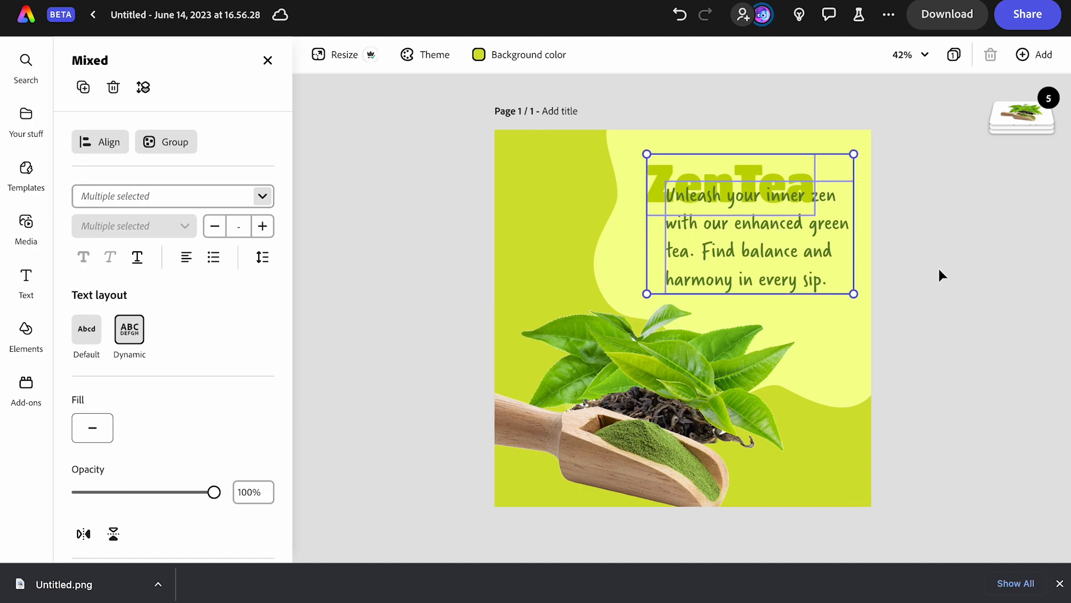
left_click(940, 275)
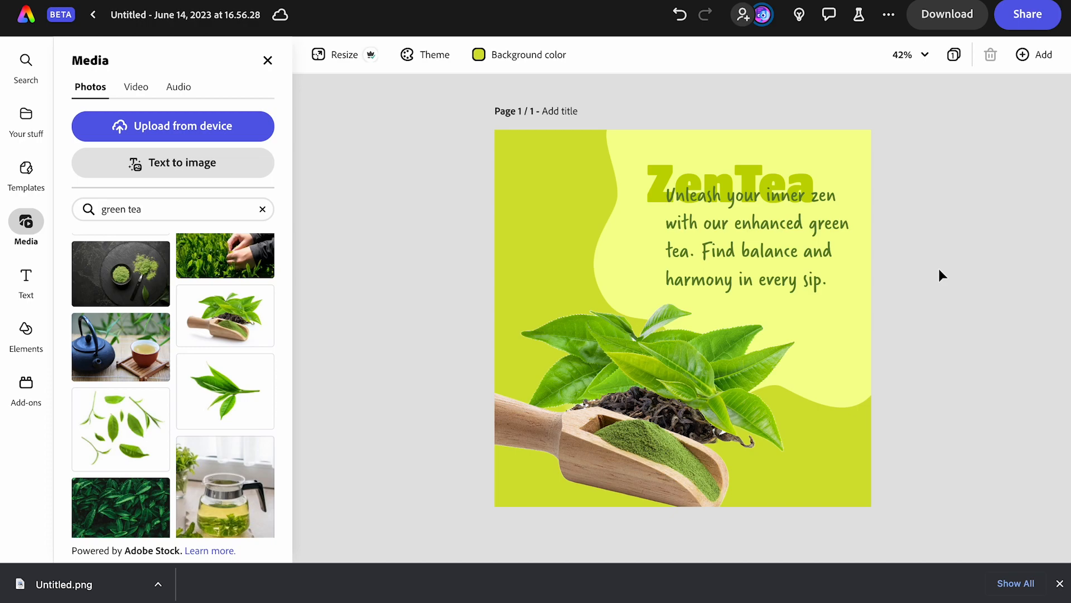
- Download the finished green layout as a PNG image
left_click(950, 16)
left_click(975, 166)
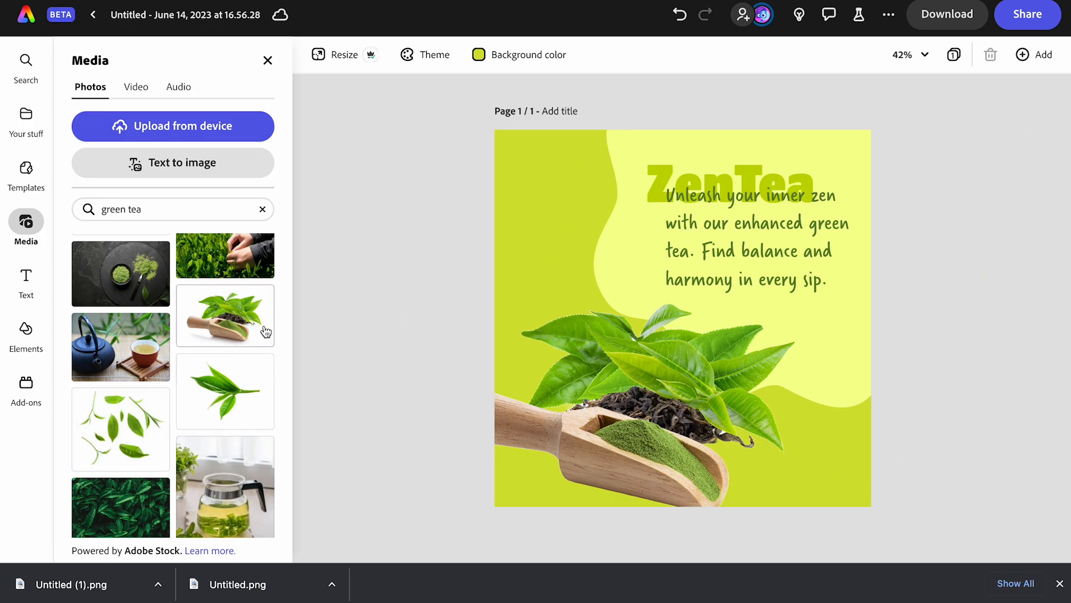
- Add the green tea powder frame photo from the green tea results and enlarge it to the page's full width
scroll(170, 370, "down", 5)
scroll(171, 370, "down", 2)
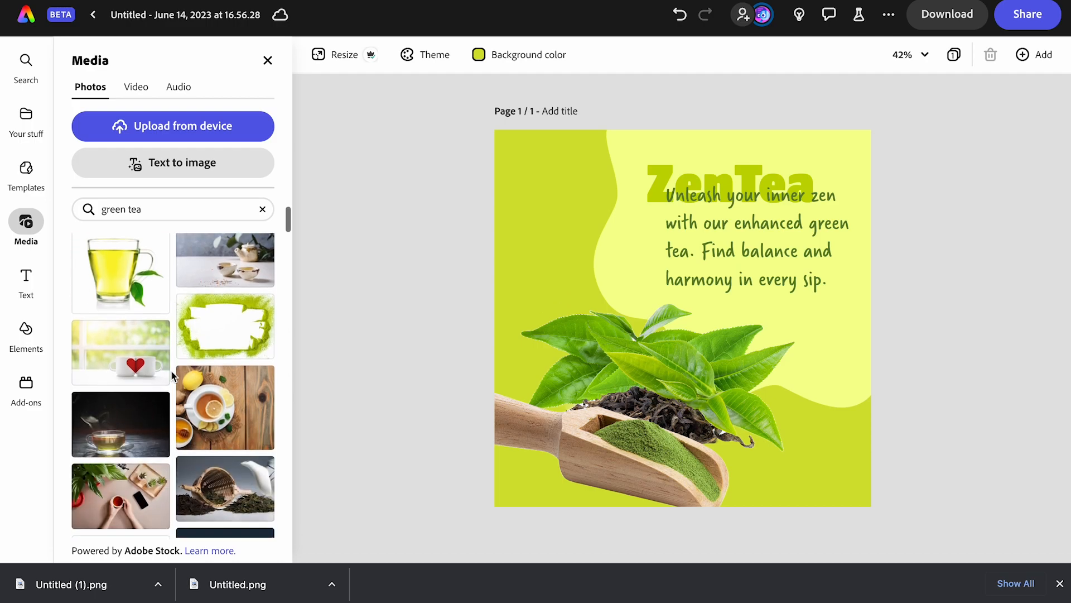
left_click(219, 323)
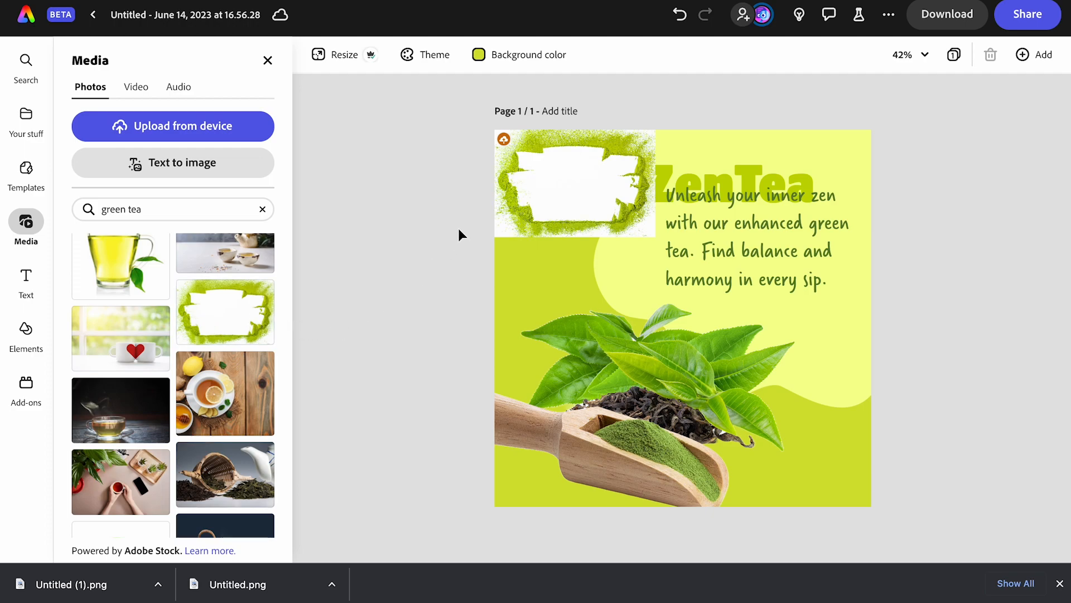
left_click(628, 215)
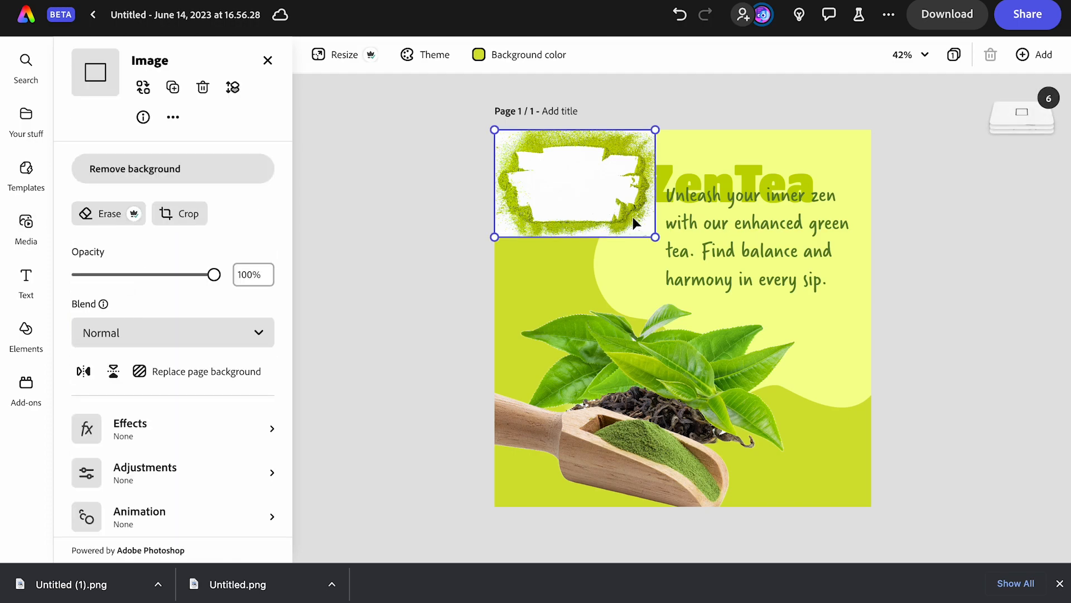
left_click_drag(655, 236, 915, 318)
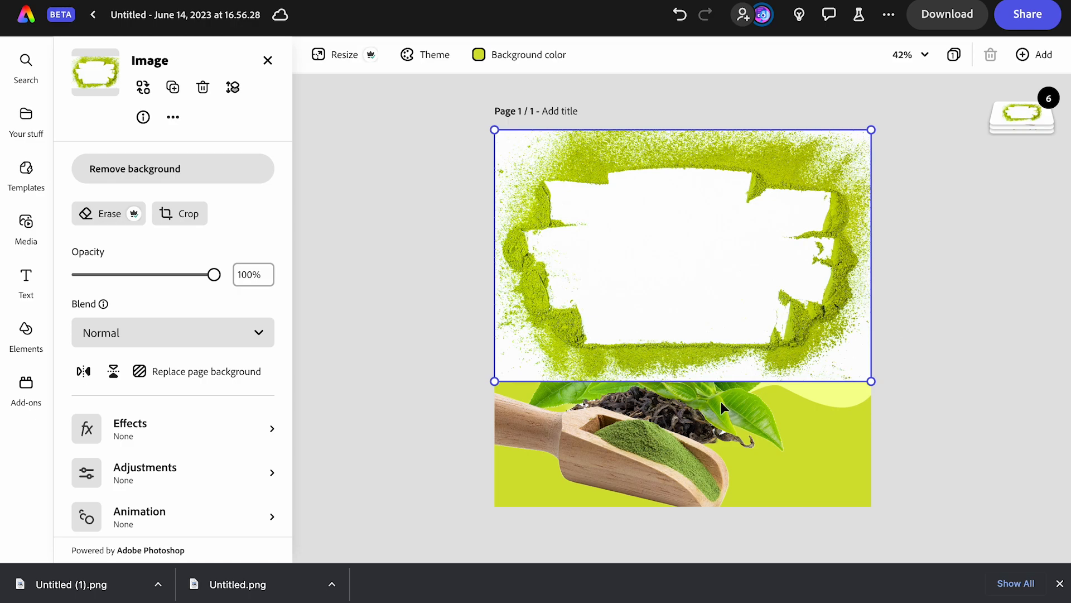
- Delete the tea scoop photo and enlarge the powder frame photo slightly past both sides of the page
left_click(677, 434)
key("Delete")
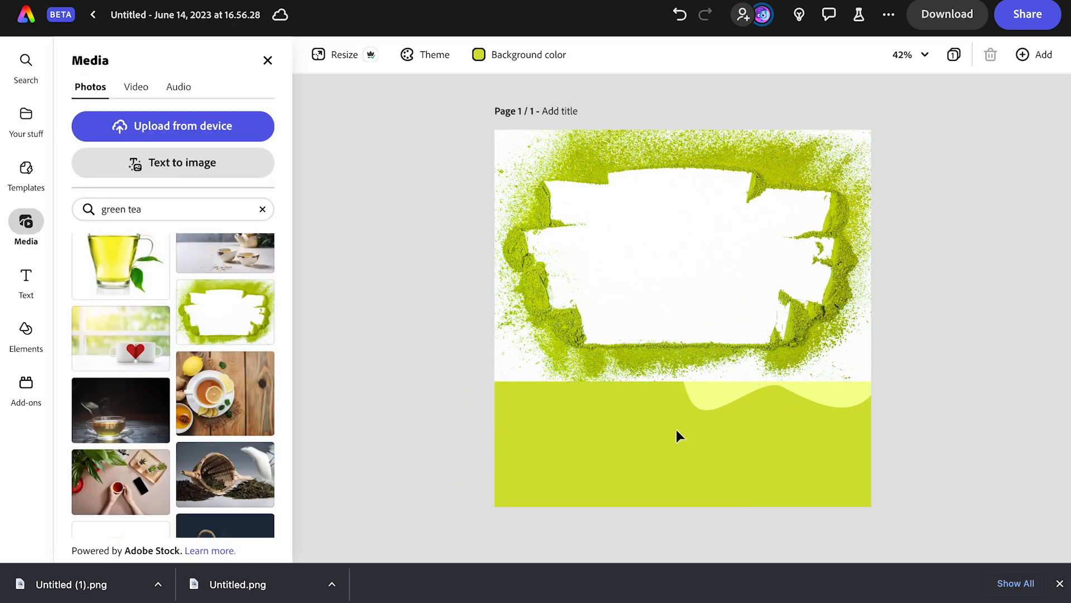
left_click(683, 340)
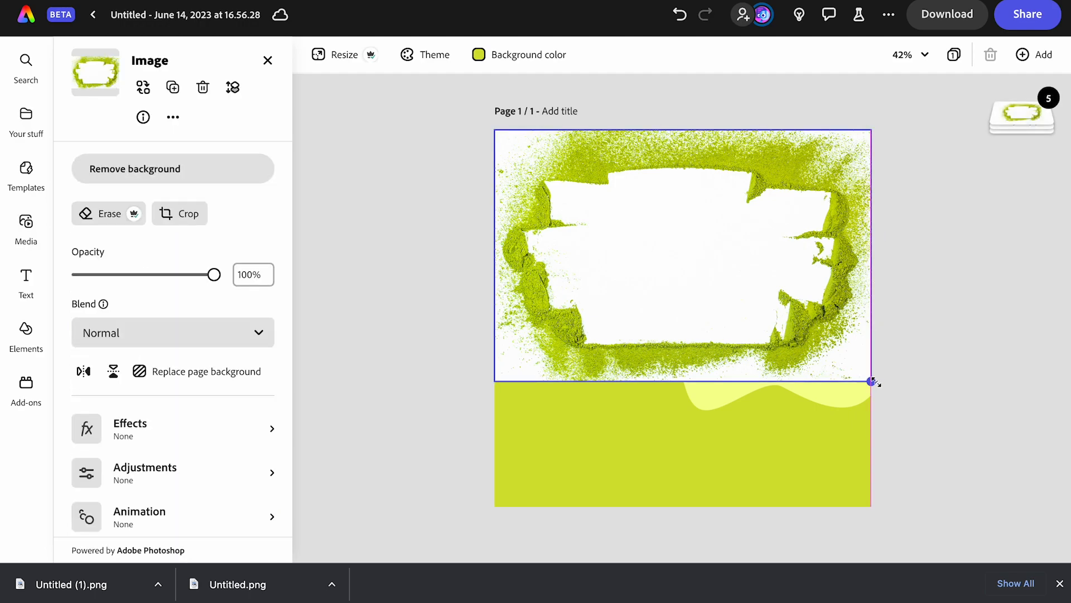
left_click_drag(872, 381, 879, 386)
left_click_drag(494, 386, 484, 393)
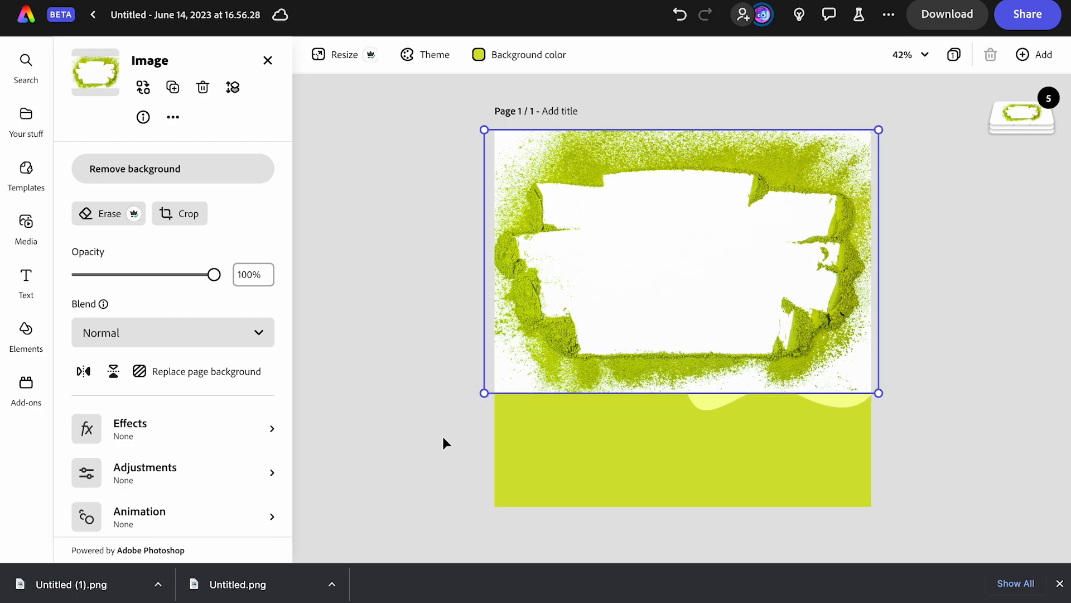
left_click(443, 437)
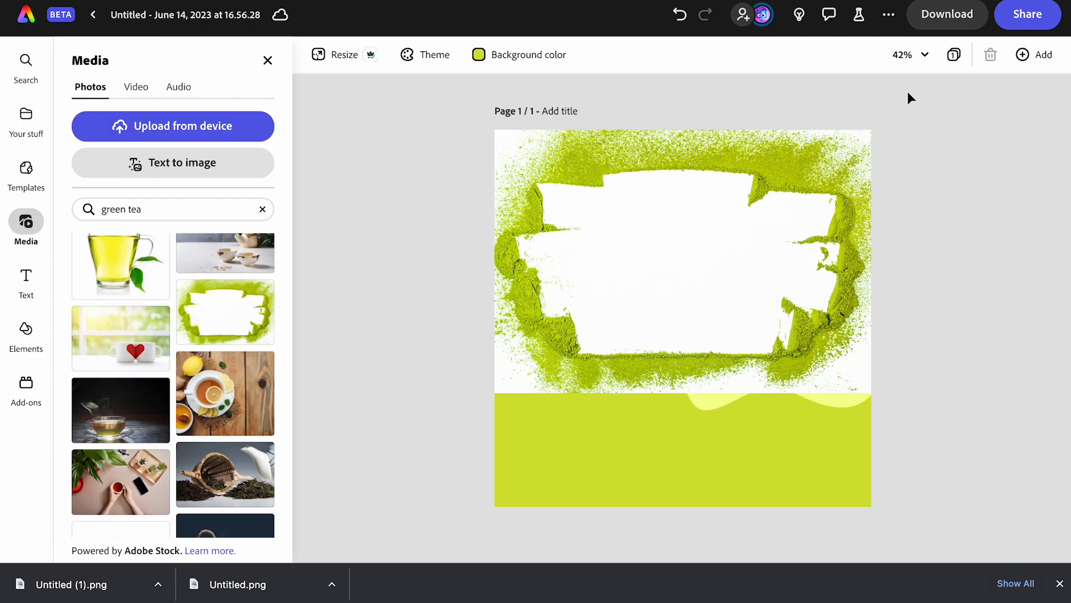
- Send the powder frame photo behind the pale yellow blob and both texts, and delete the blob
left_click(810, 184)
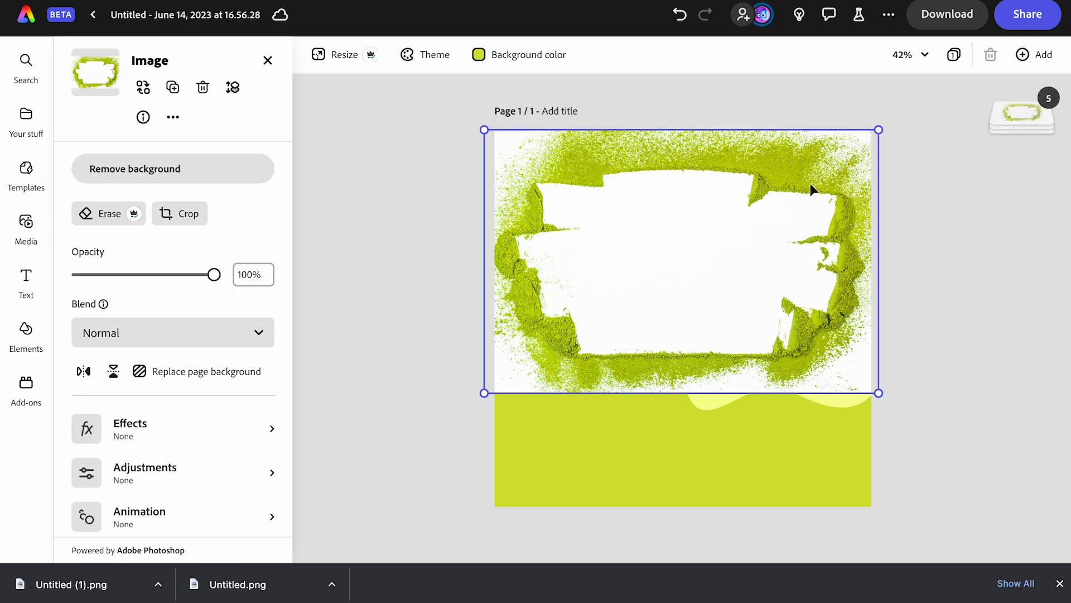
left_click(1007, 110)
left_click_drag(1007, 108, 1026, 196)
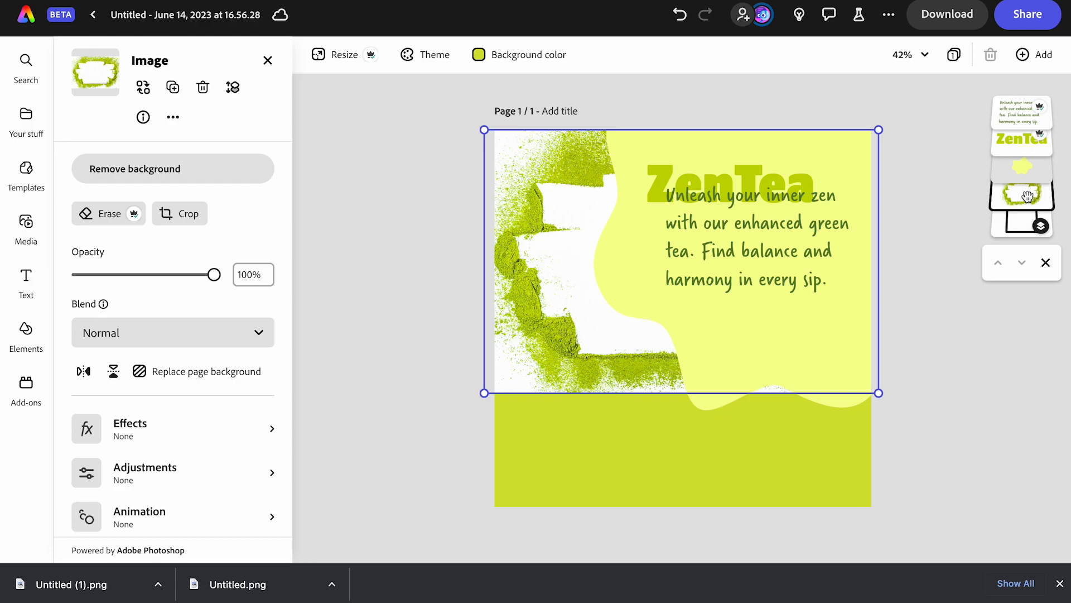
left_click(1027, 172)
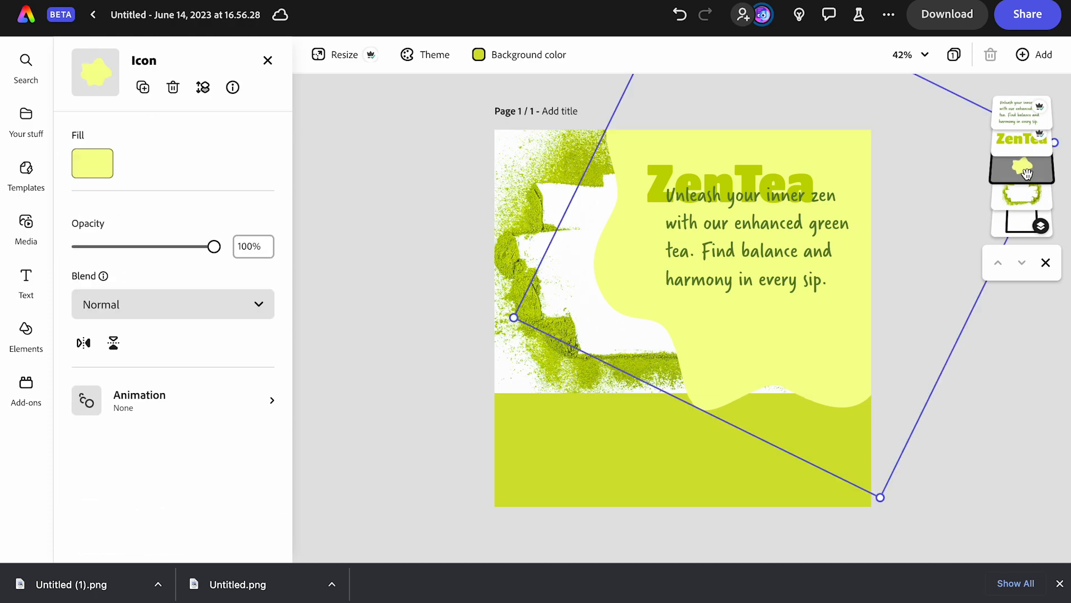
key("Delete")
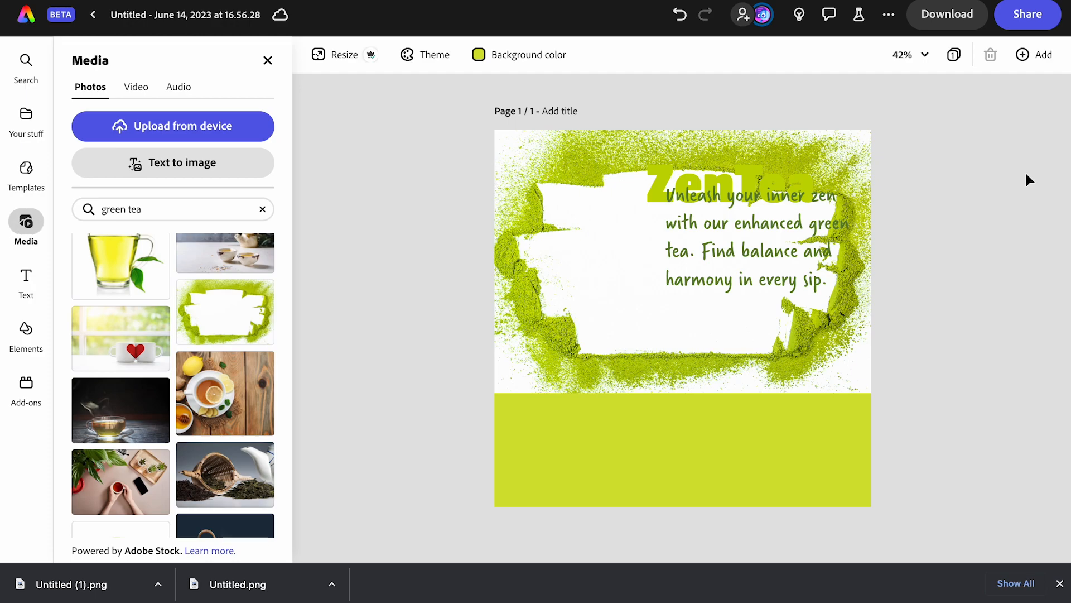
- Move the ZenTea title and body text together into the white area inside the powder frame
left_click(658, 191)
left_click(704, 225, "shift")
left_click_drag(727, 236, 659, 274)
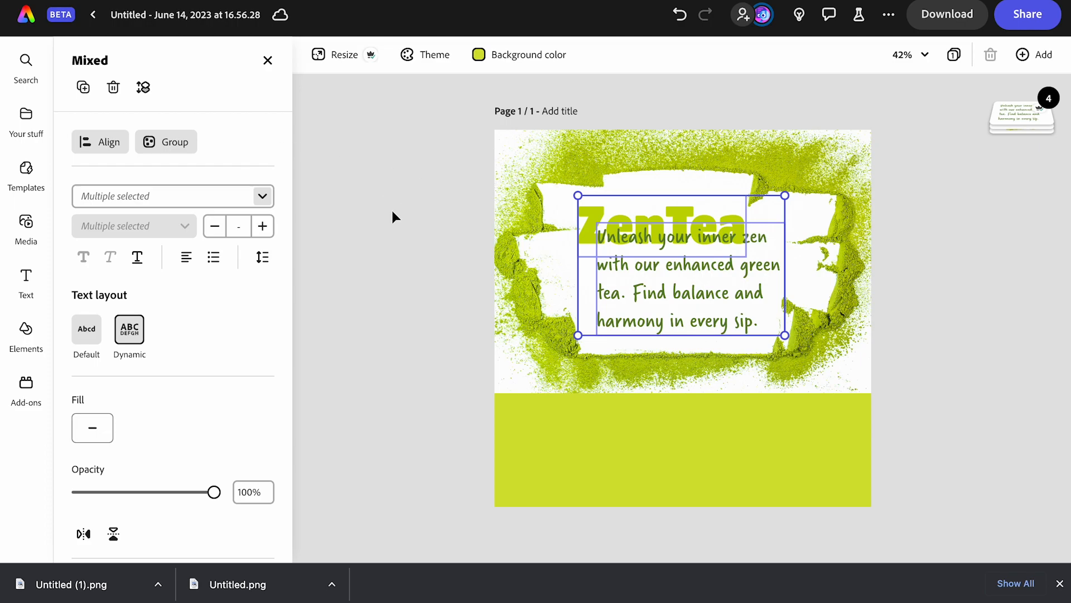
- Set the ZenTea title's font to Westgate from the recommended fonts
left_click(576, 211)
left_click(601, 213)
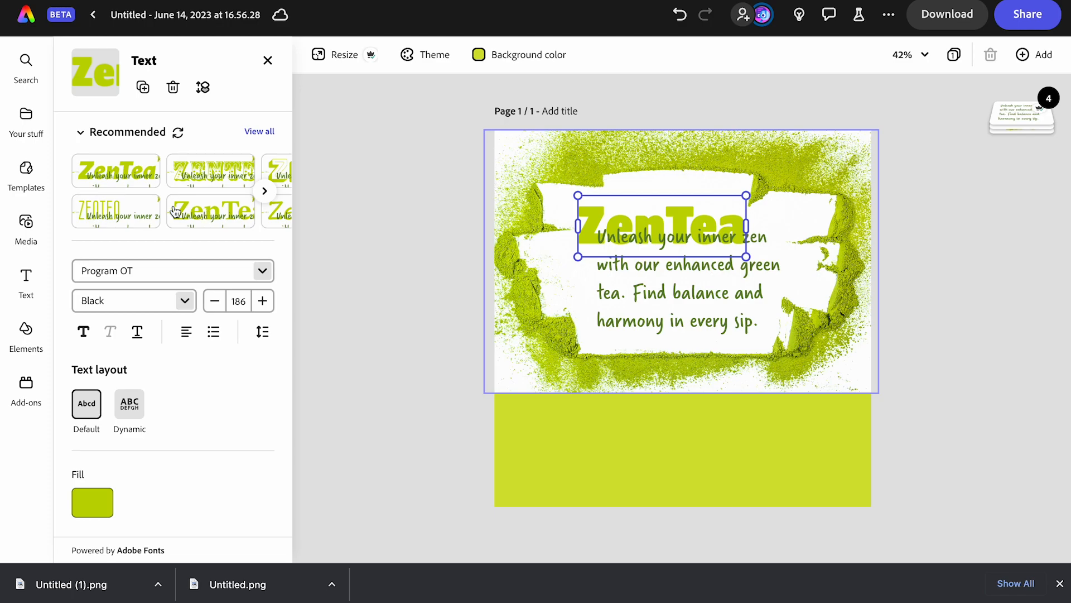
left_click(116, 211)
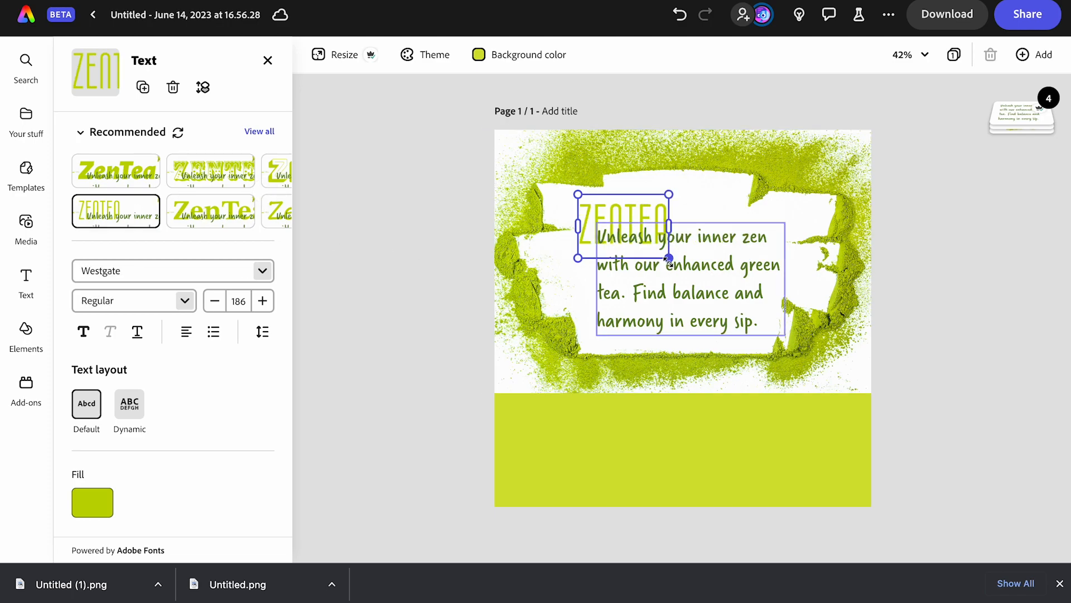
- Set the body text's font to Indie Flower and shrink the text to size 72
left_click(695, 279)
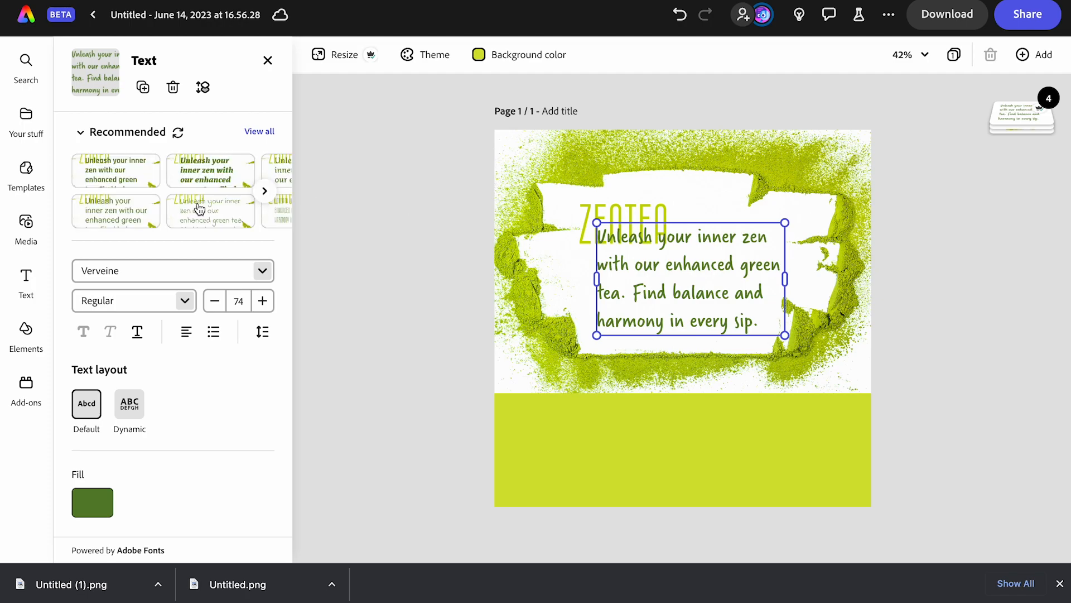
left_click(199, 209)
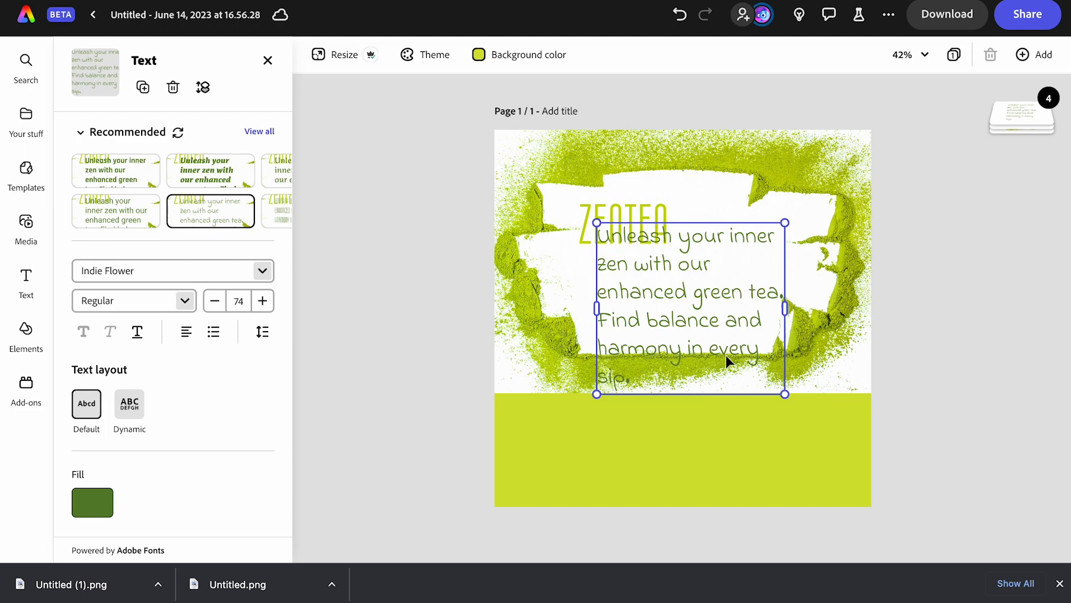
left_click_drag(783, 392, 782, 362)
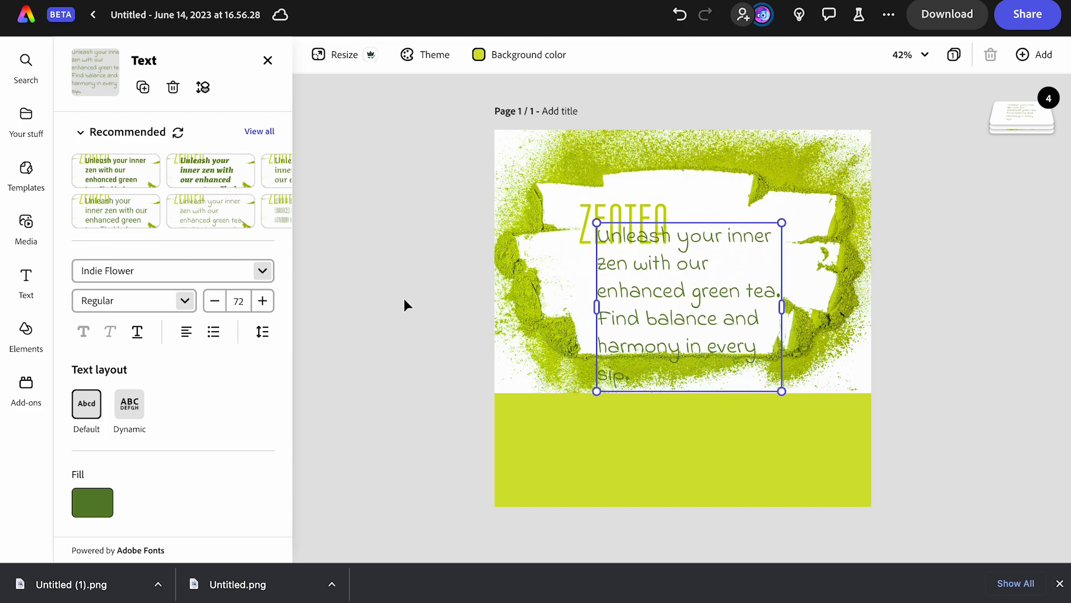
- Change the body text's font to Felt Tip Woman Bold and browse further recommended fonts
scroll(193, 203, "right", 1)
scroll(193, 203, "right", 1)
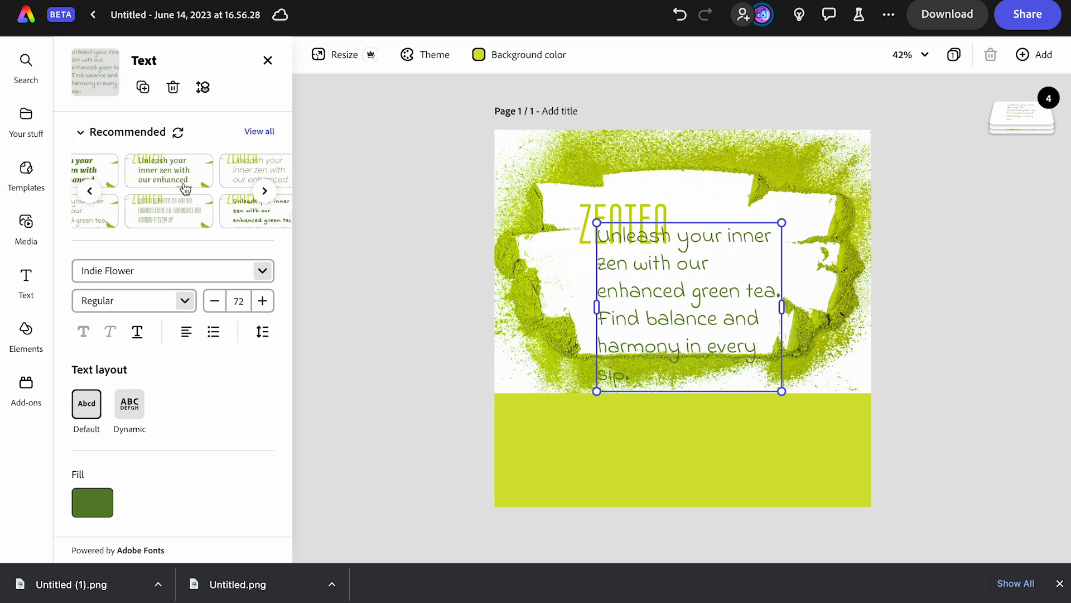
scroll(199, 218, "right", 1)
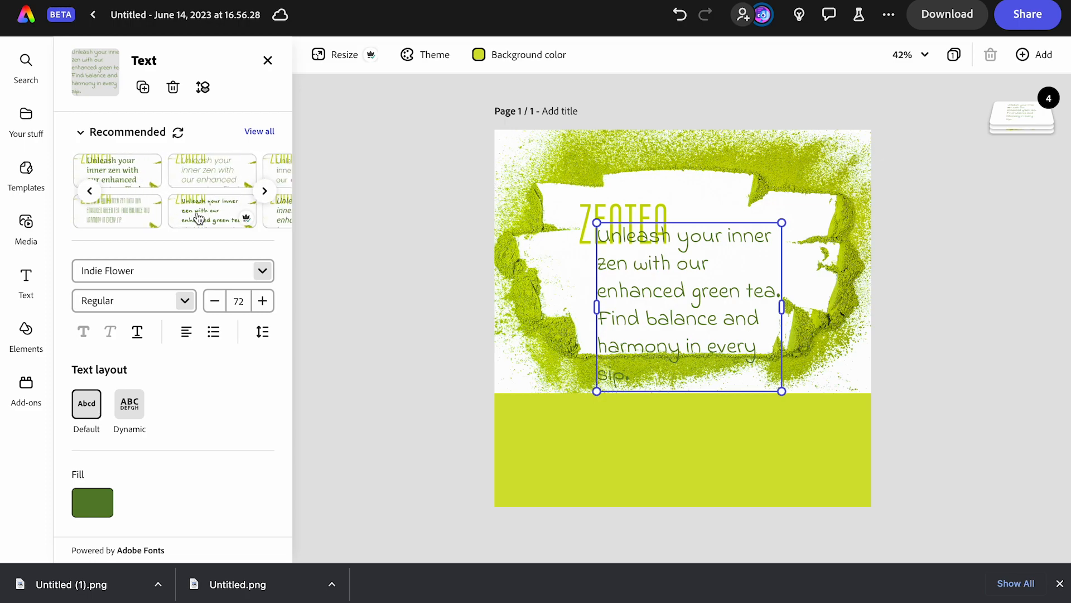
left_click(200, 218)
scroll(199, 217, "right", 3)
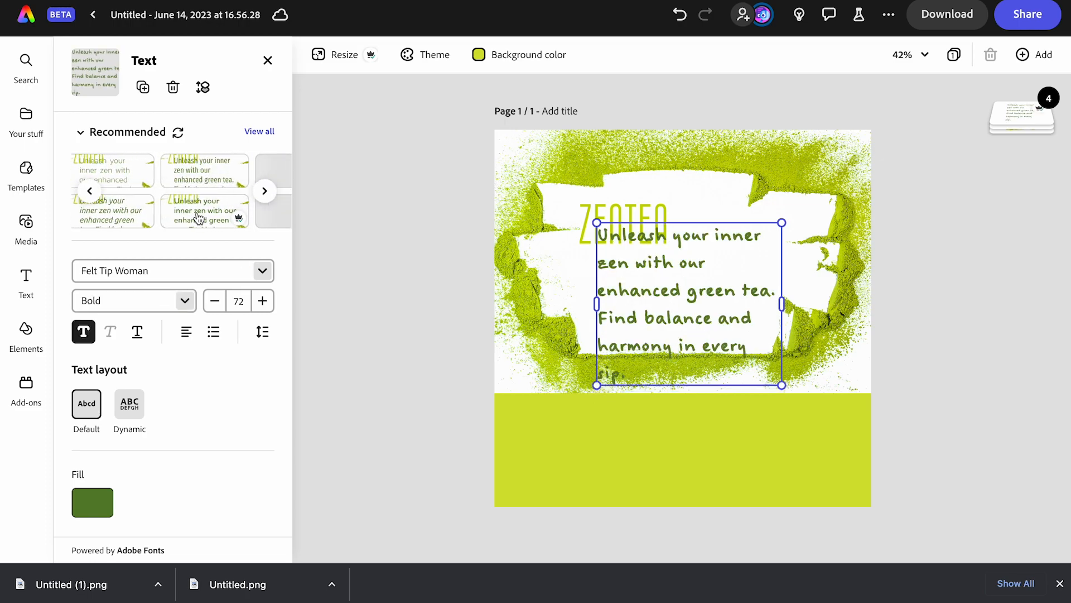
scroll(199, 218, "right", 4)
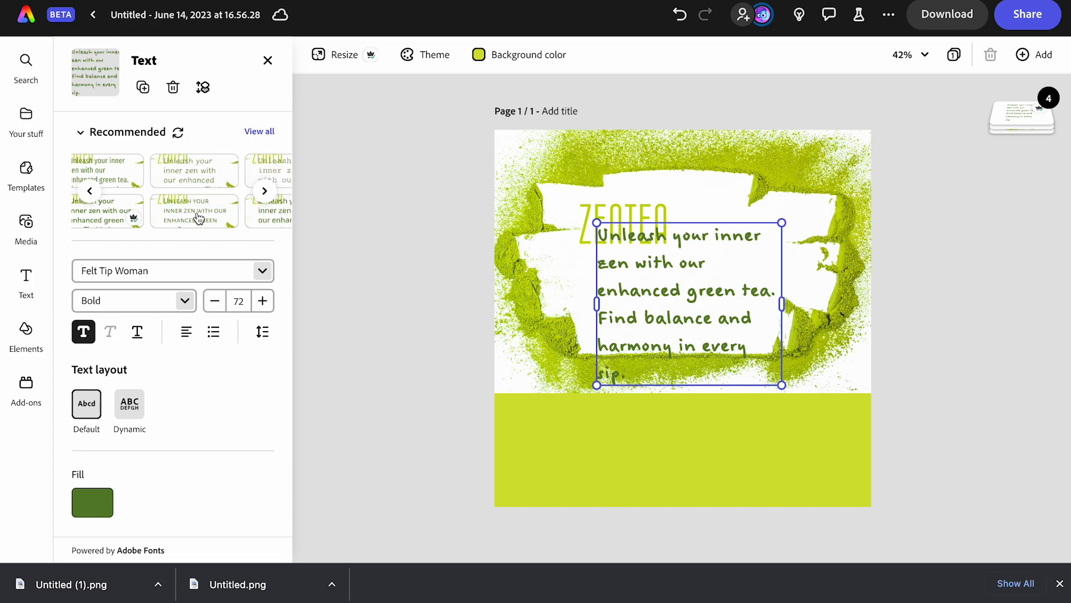
- Set the body text's font to IBM Plex Sans Condensed Light Italic from the recommended fonts
scroll(199, 218, "right", 2)
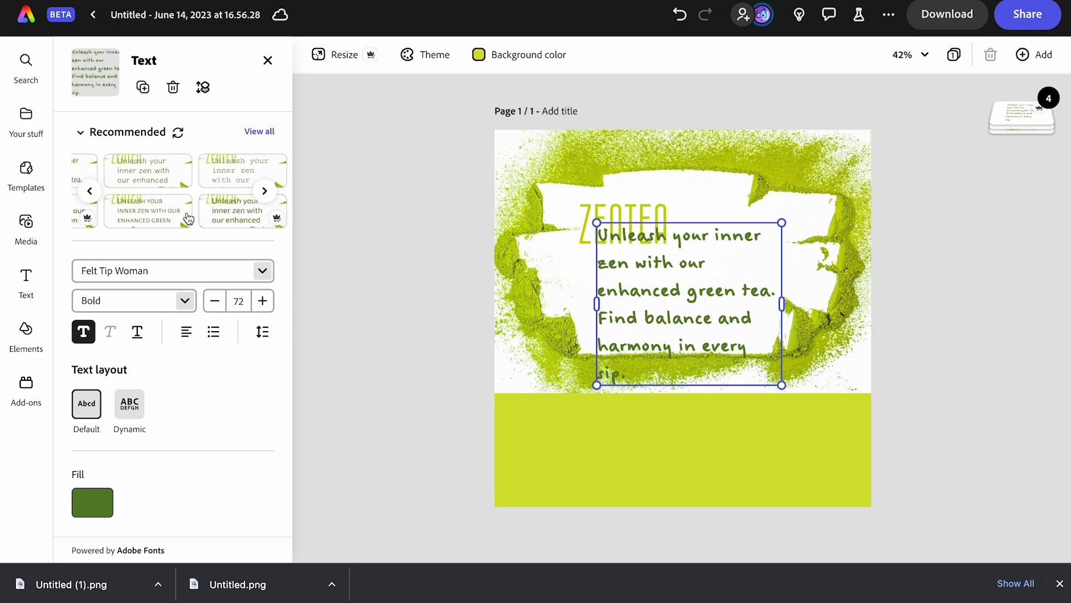
left_click(180, 218)
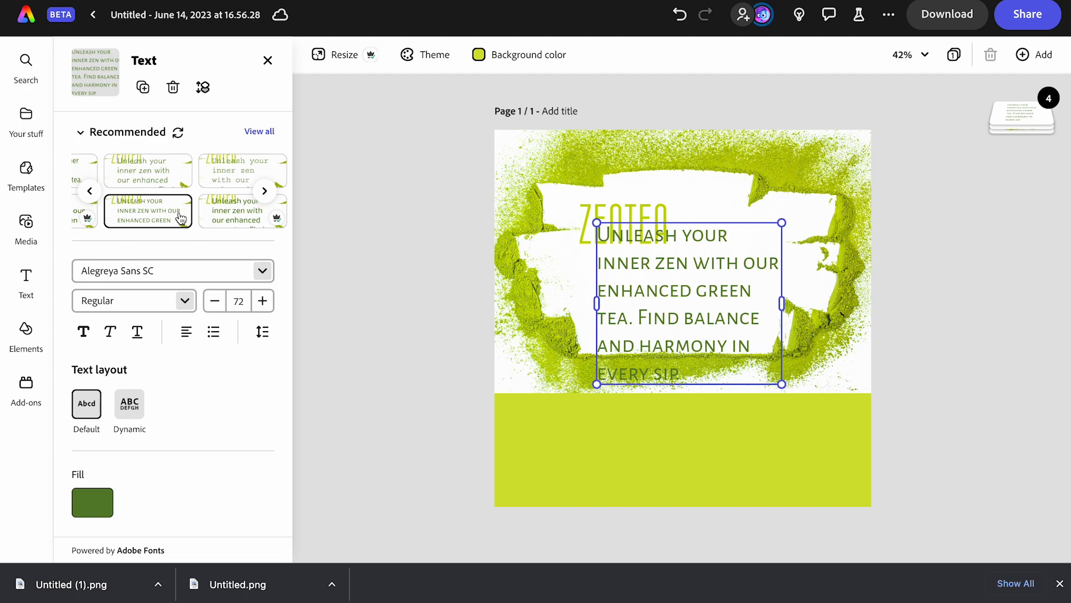
scroll(180, 217, "right", 1)
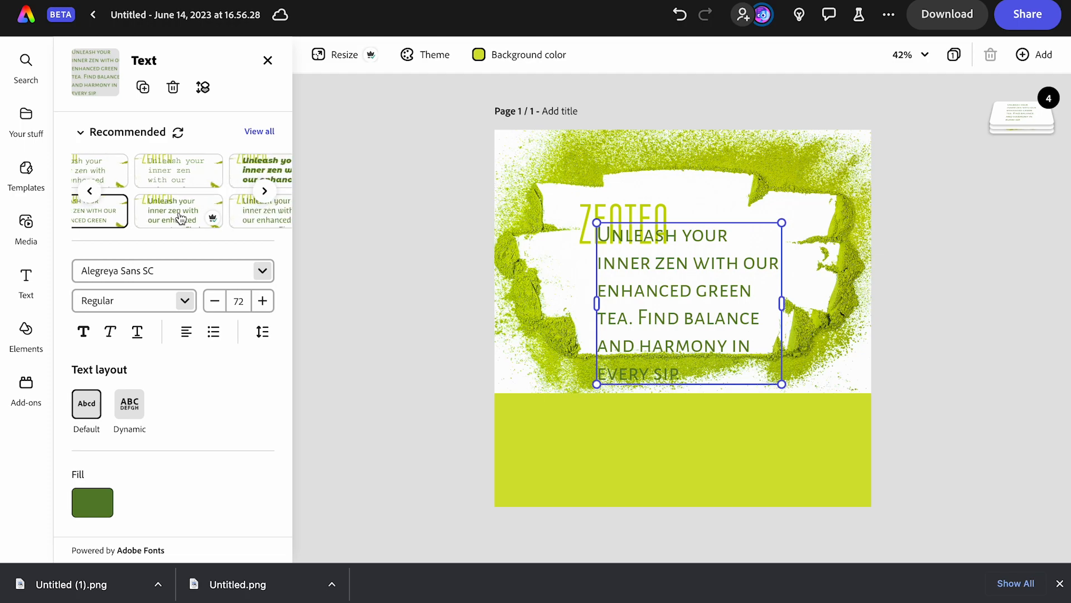
scroll(180, 218, "right", 3)
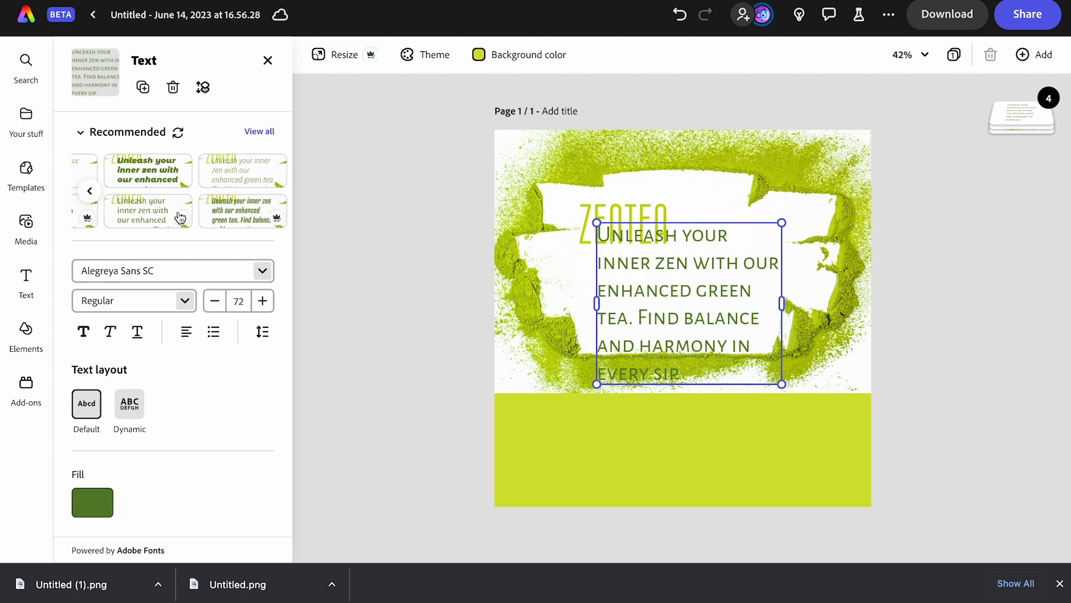
left_click(243, 171)
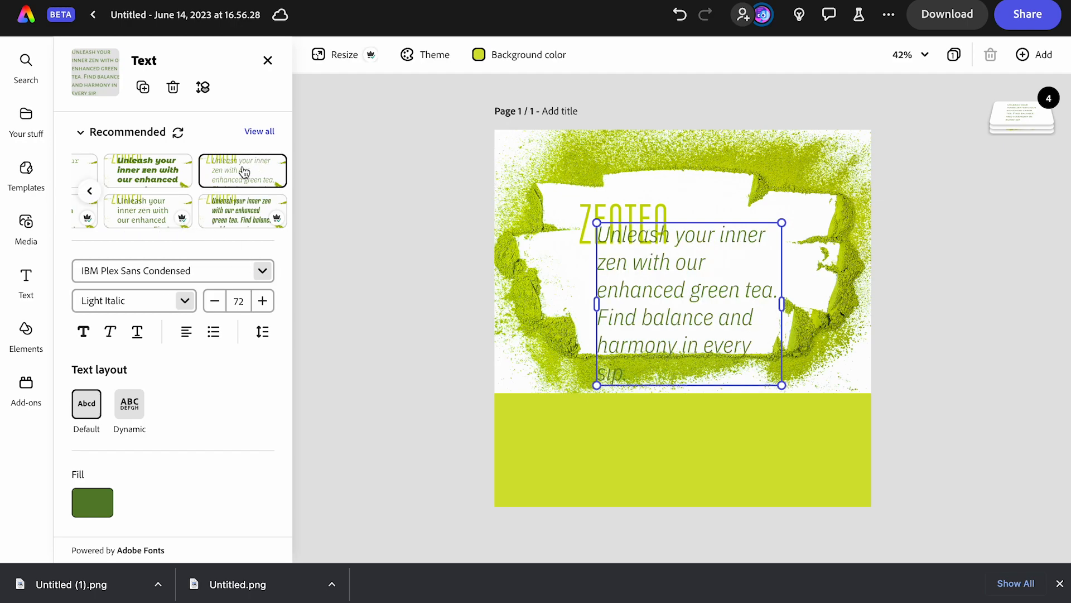
- Shrink the body text to size 58, widen its box to fit four lines, and move the ZenTea title above it
left_click_drag(782, 385, 744, 352)
mouse_move(745, 288)
left_mouse_down()
mouse_move(780, 285)
mouse_move(741, 278)
mouse_move(735, 289)
left_mouse_up()
left_click_drag(660, 221, 702, 213)
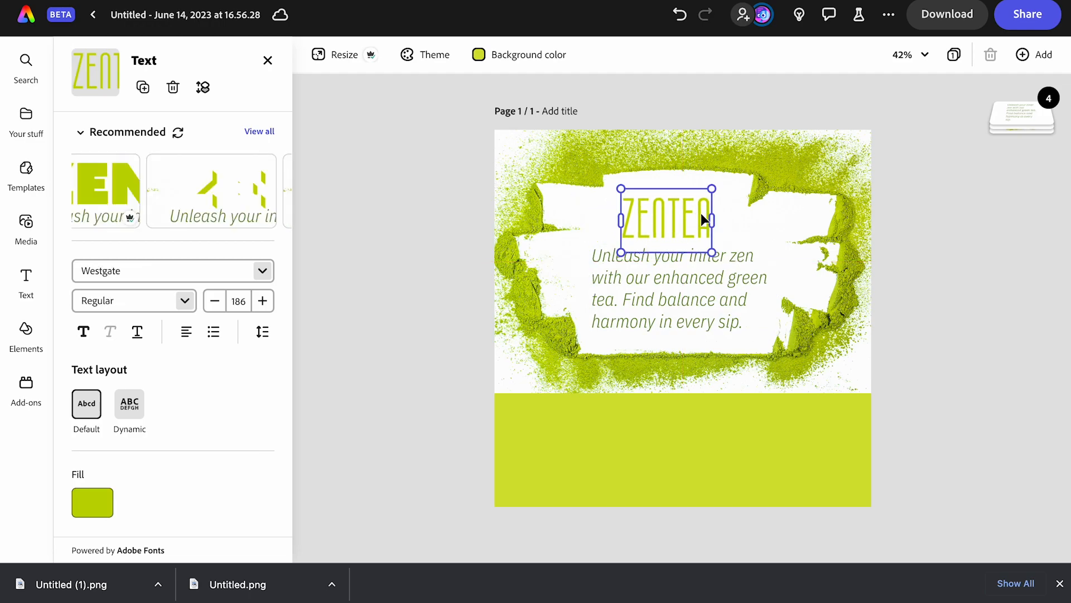
- Center-align the body text and center the ZenTea title above it
left_click(683, 302)
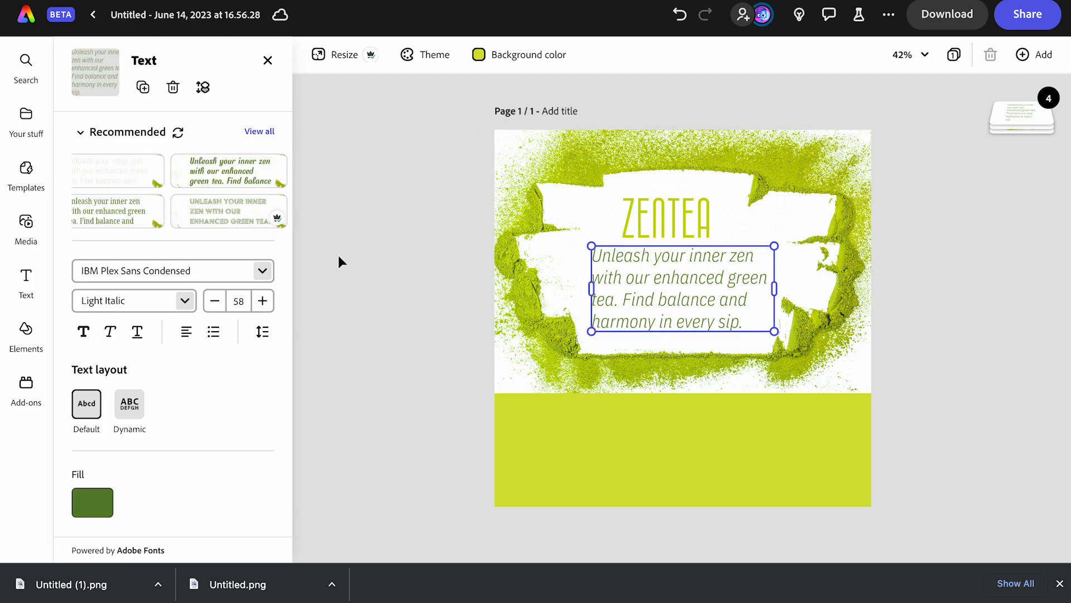
left_click(191, 341)
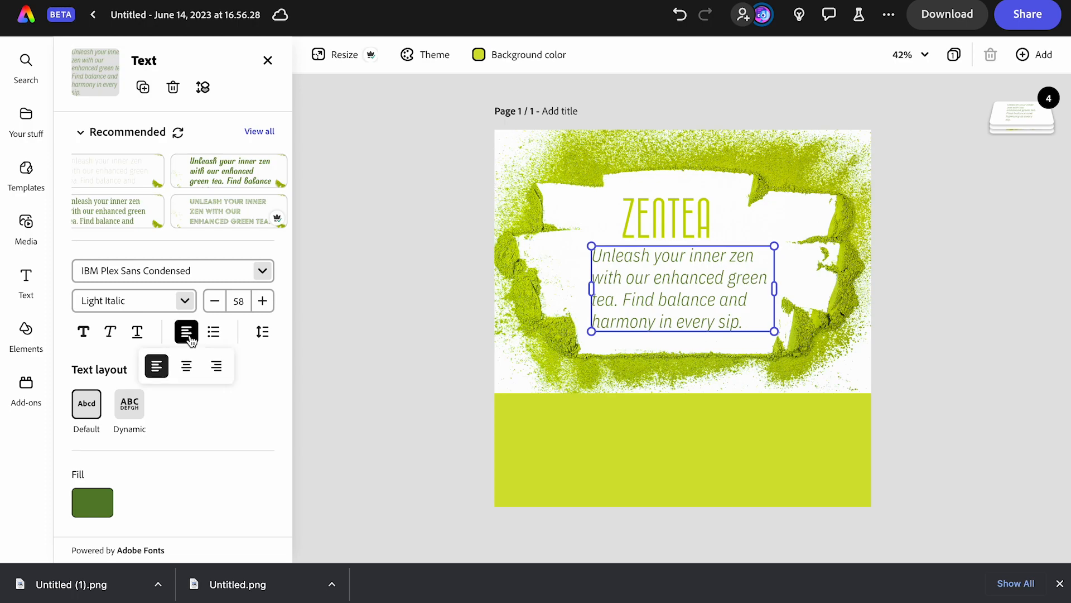
left_click(186, 366)
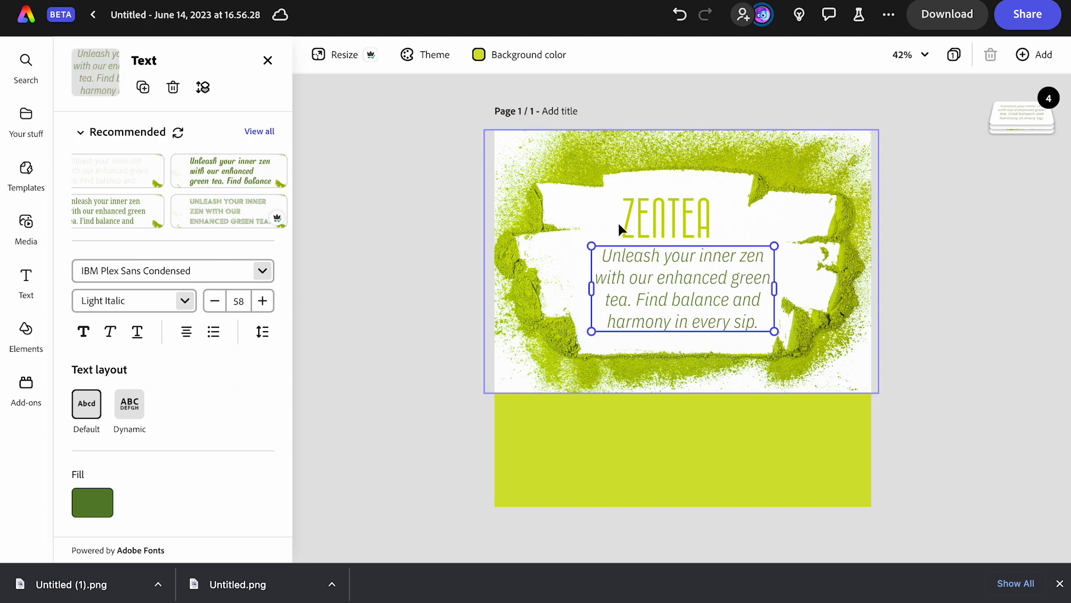
left_click_drag(654, 212, 665, 210)
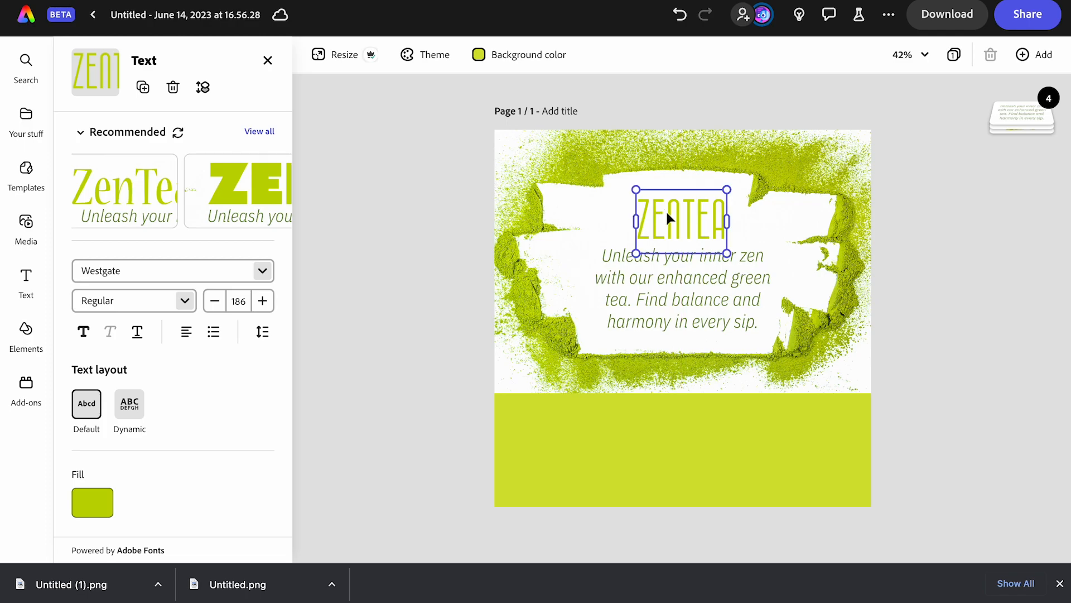
left_click(951, 297)
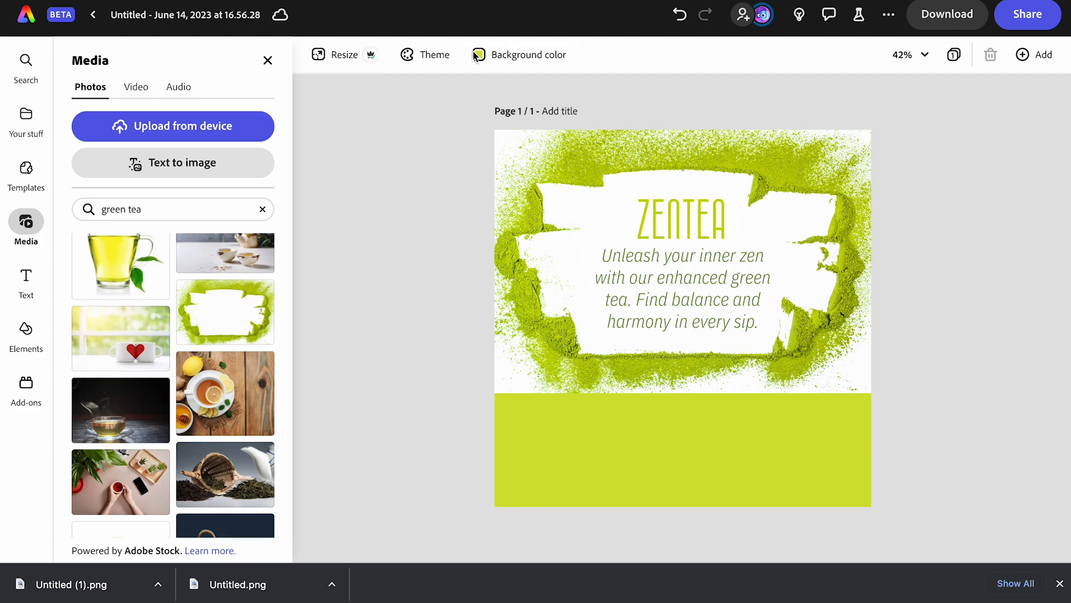
- Change the page's background color to white
left_click(522, 54)
left_click(523, 164)
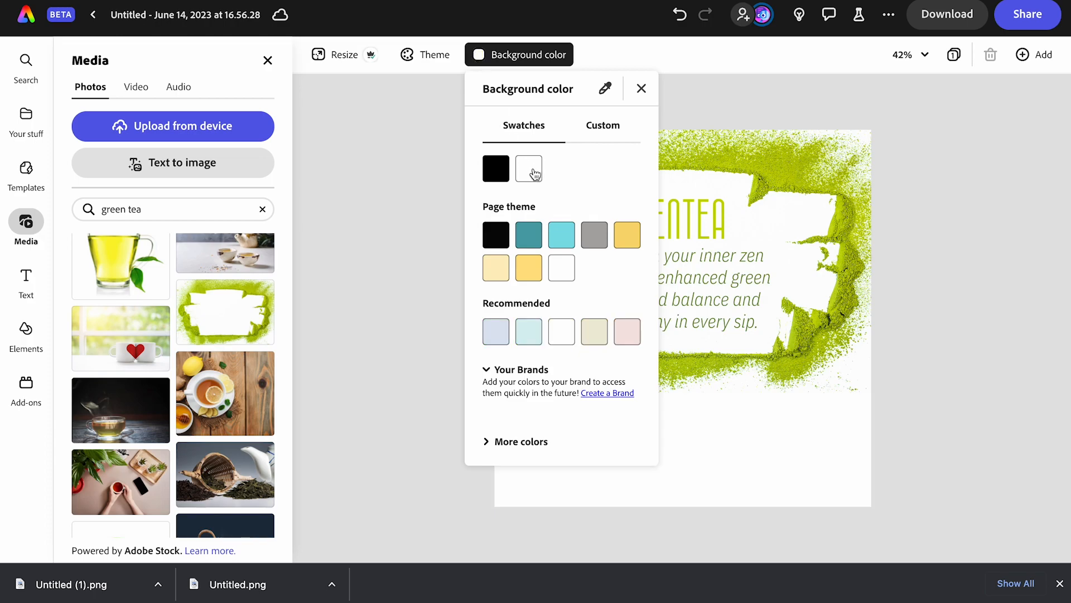
left_click(937, 251)
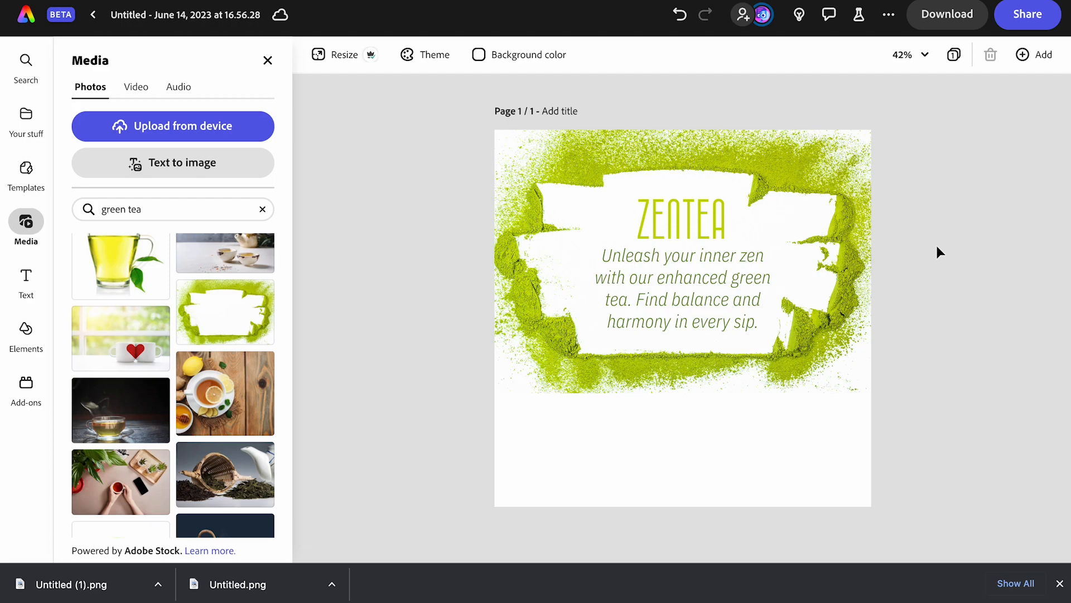
- Browse the green tea photos and add the one with a black teapot and two cups on a wooden table
scroll(174, 383, "down", 4)
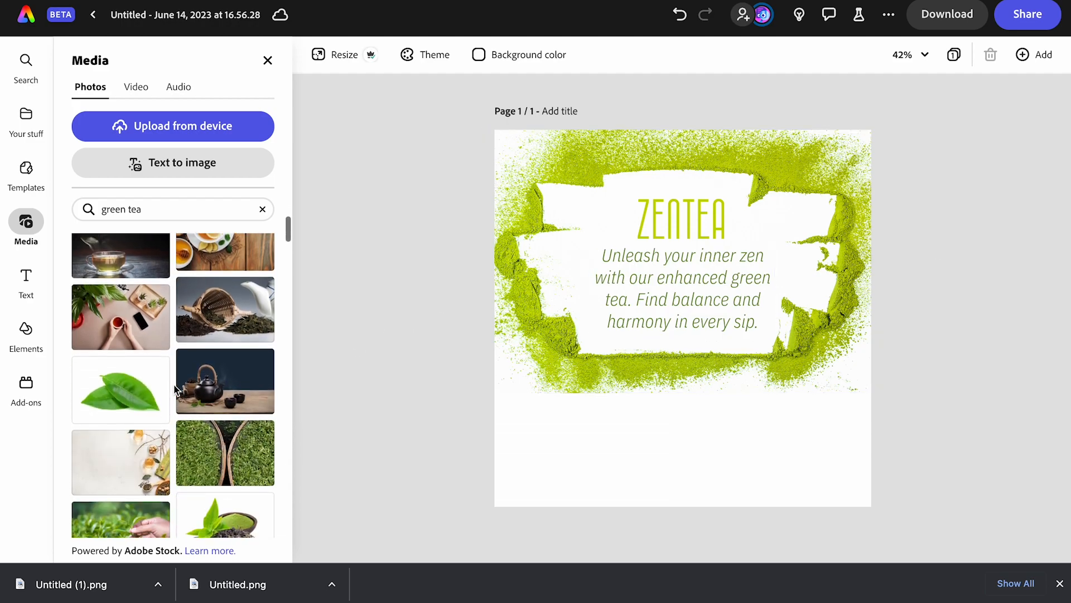
scroll(174, 388, "down", 5)
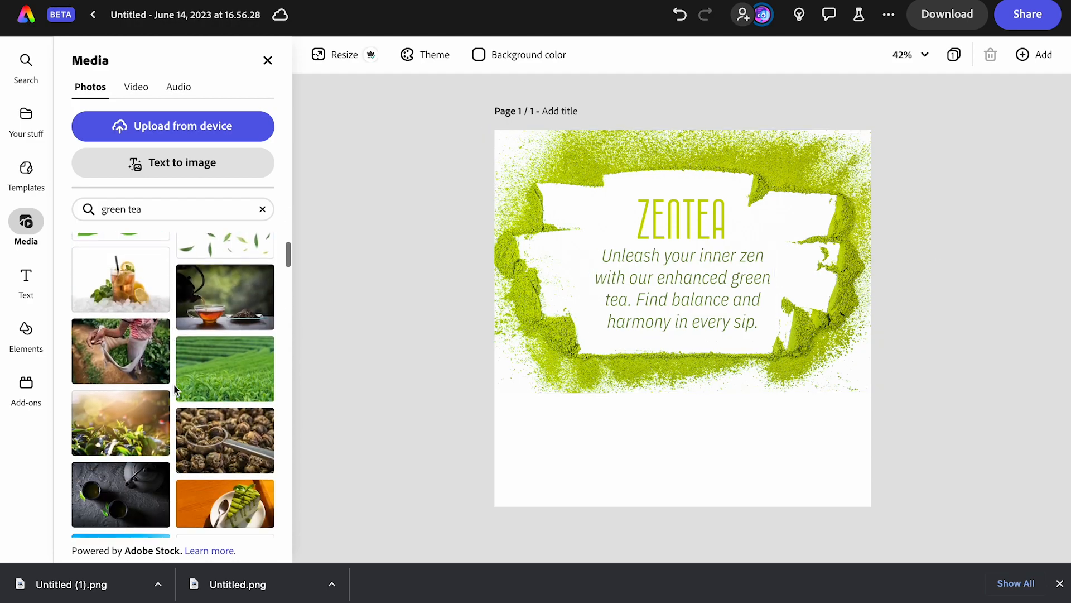
scroll(174, 389, "down", 5)
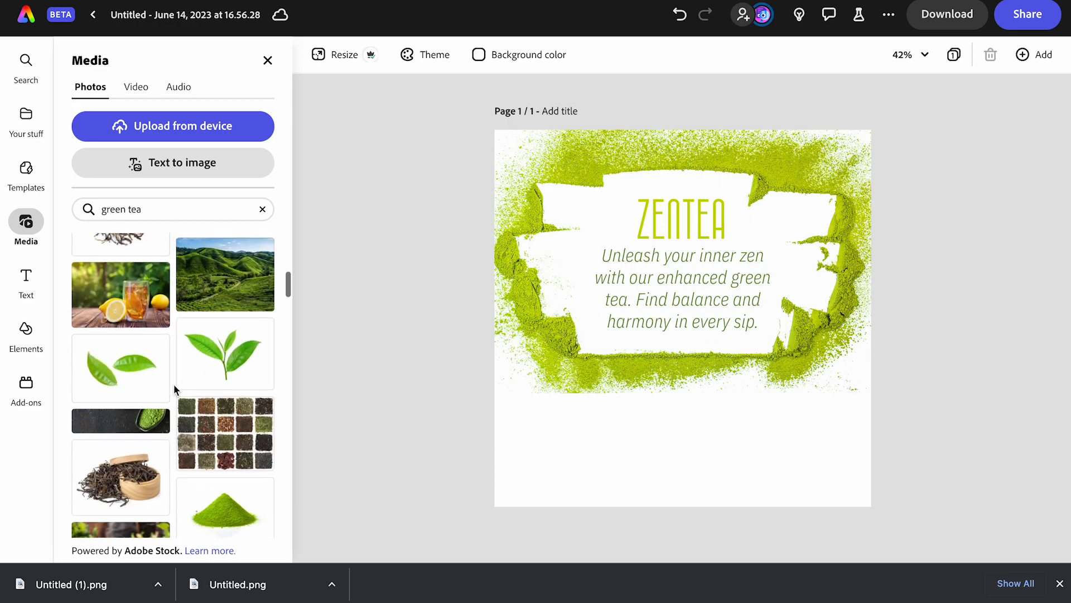
scroll(175, 389, "down", 5)
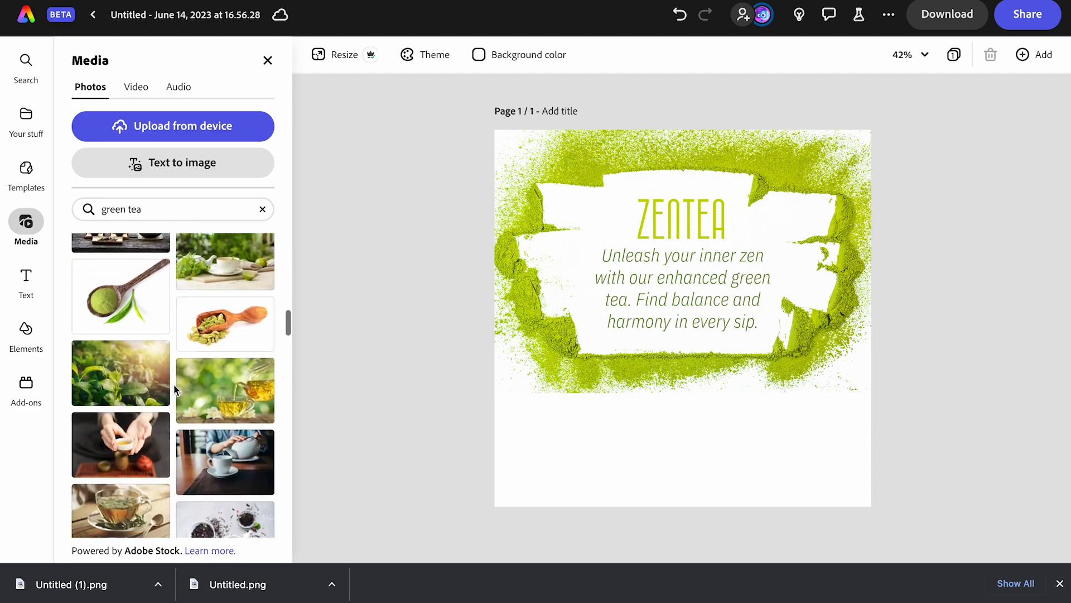
scroll(173, 385, "up", 3)
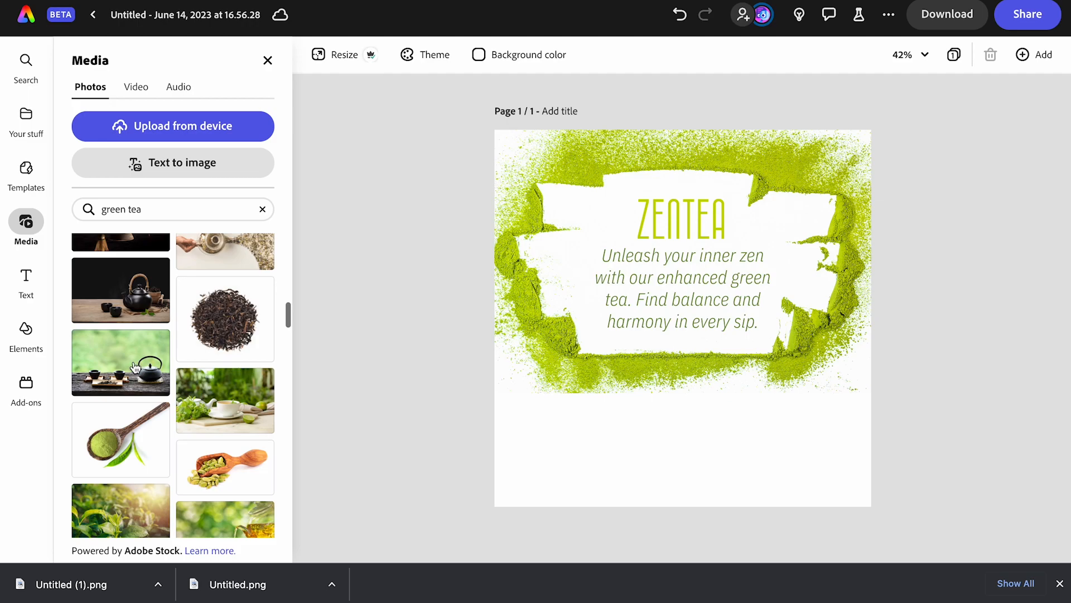
left_click(135, 367)
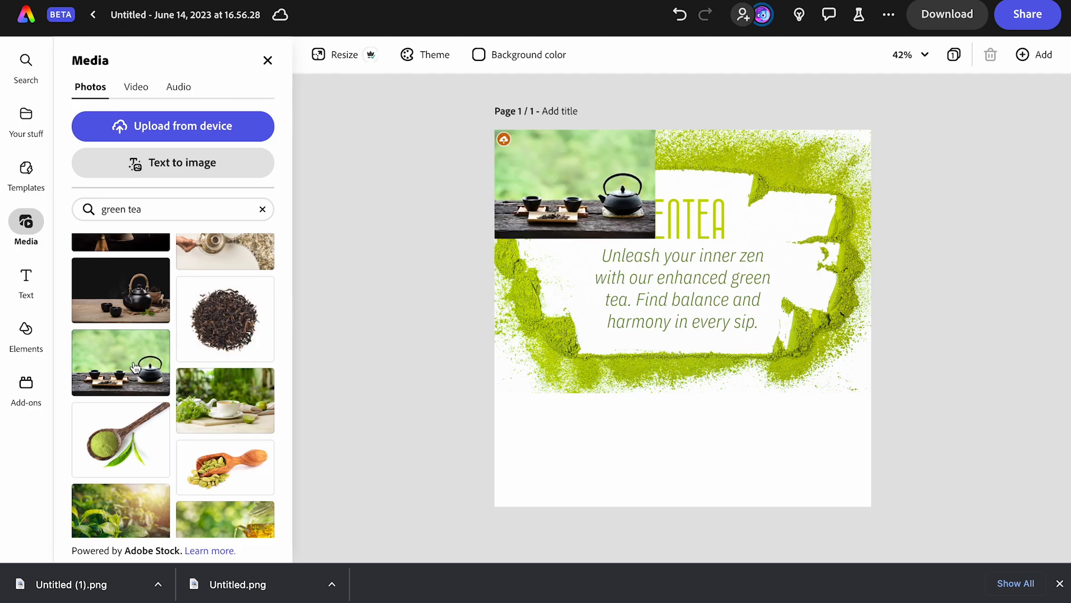
- Enlarge the teapot photo to the full page width and move it down to the page's lower edge
left_click(533, 186)
left_click_drag(655, 239, 902, 329)
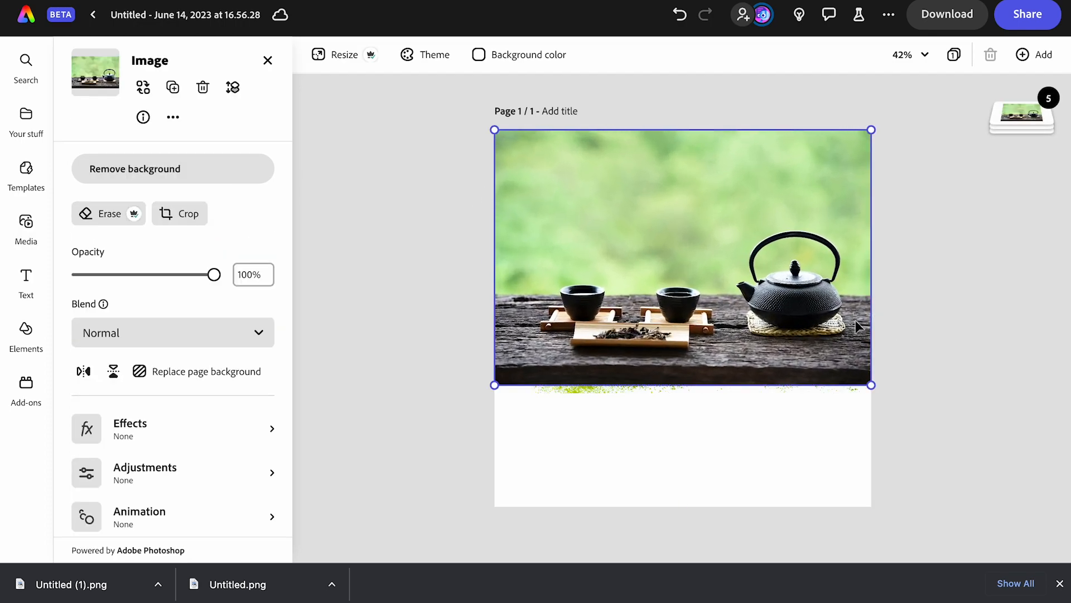
left_click_drag(808, 303, 805, 423)
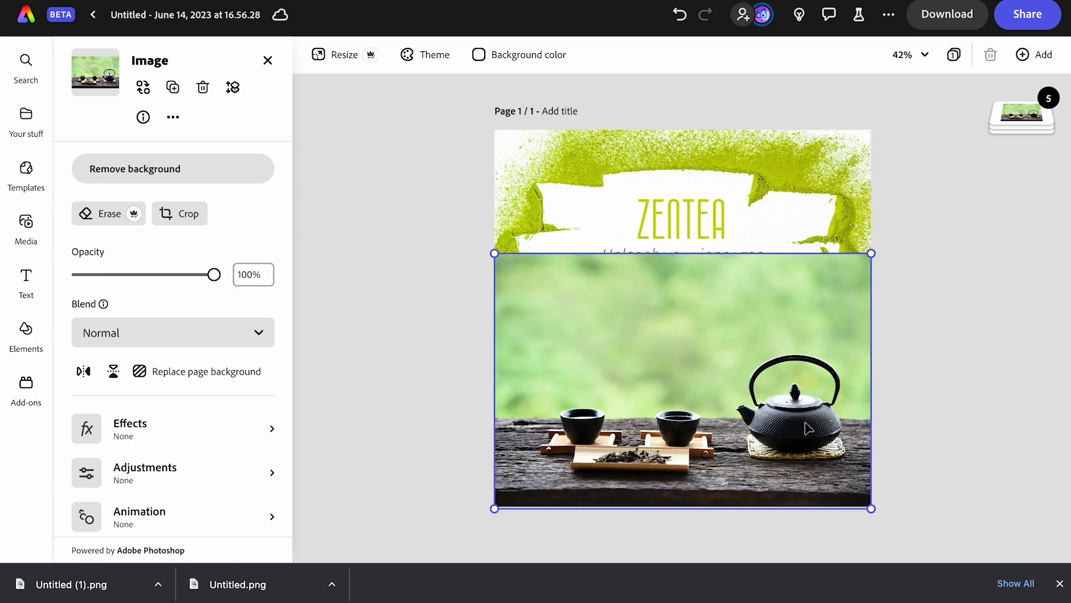
- Reorder the teapot photo's layer so it sits behind both texts and in front of the powder frame
left_click(1014, 115)
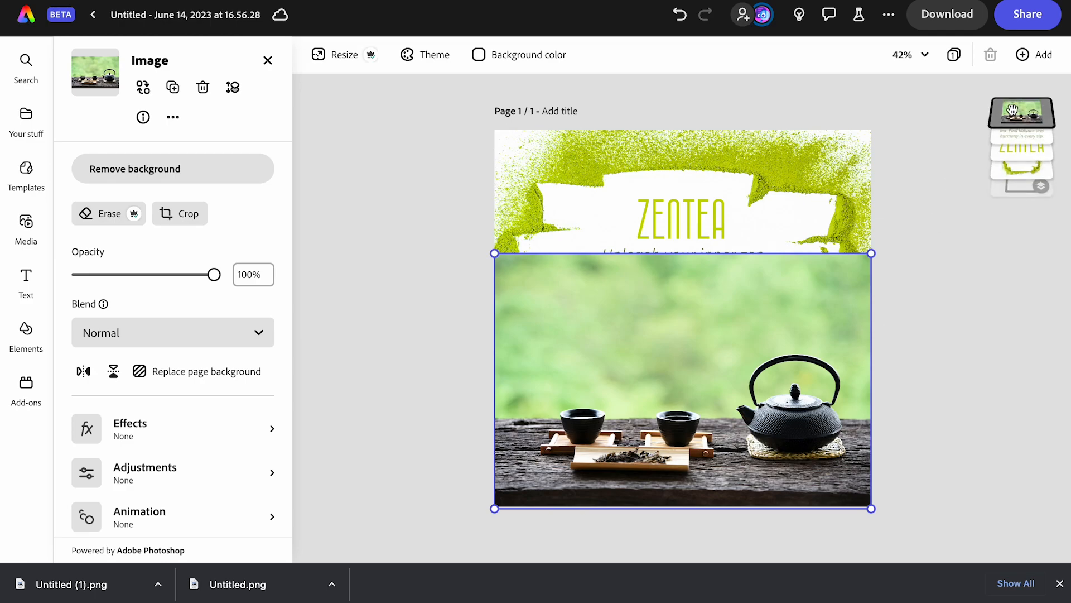
left_click_drag(1018, 123, 1019, 209)
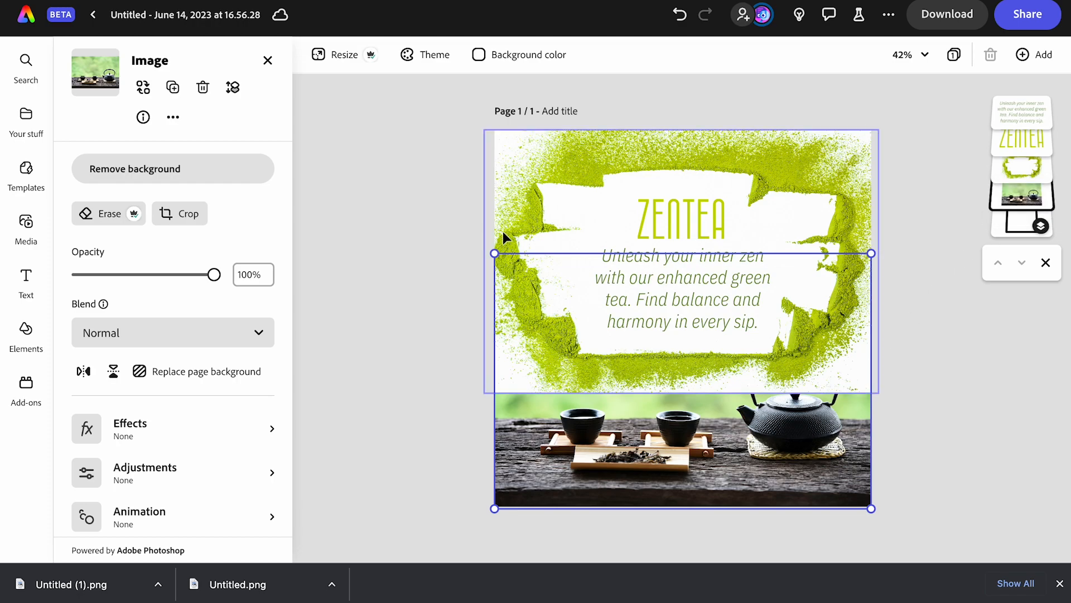
left_click_drag(1015, 193, 1012, 162)
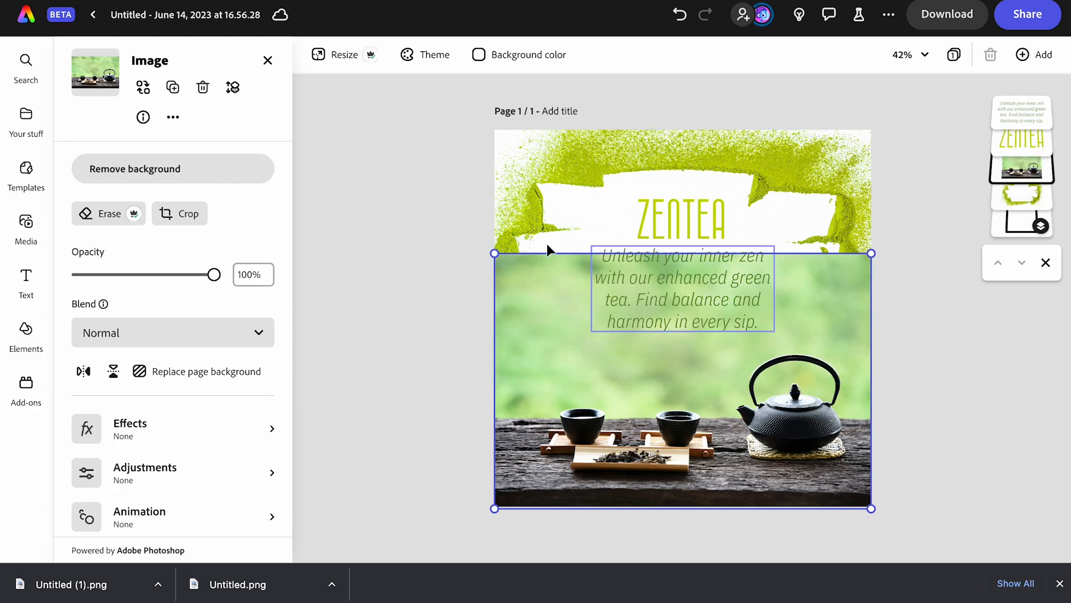
- Enlarge the teapot photo beyond both page sides and remove its background
left_click_drag(494, 253, 453, 221)
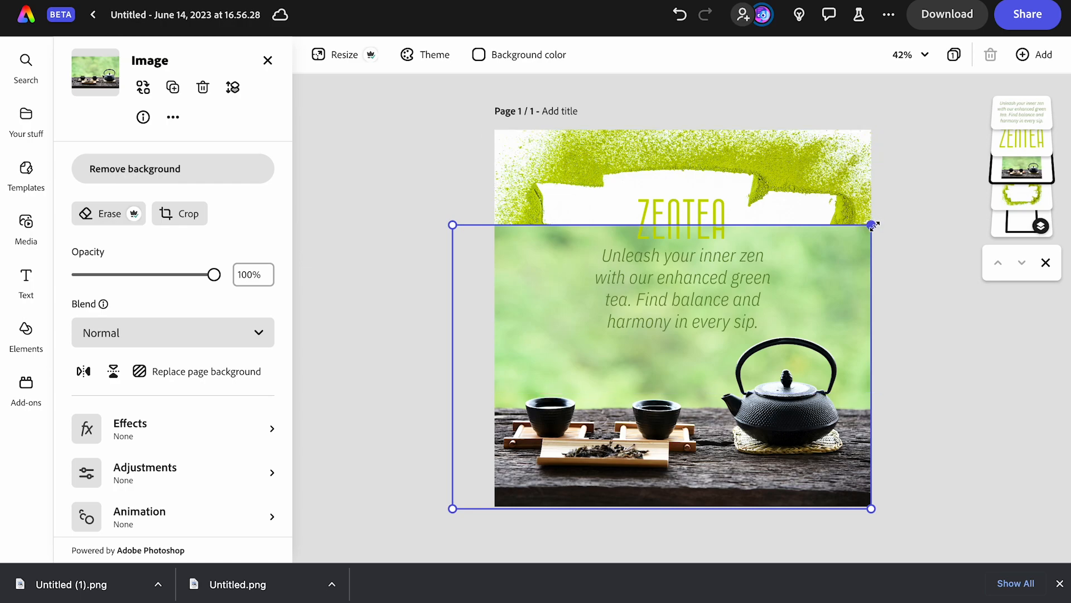
left_click_drag(873, 226, 953, 205)
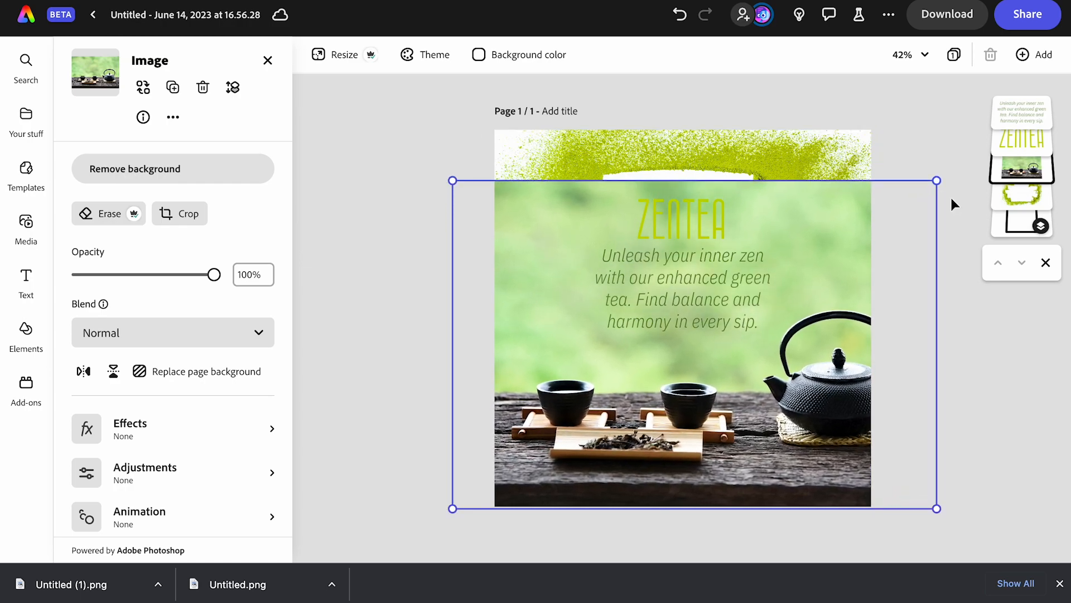
left_click(162, 168)
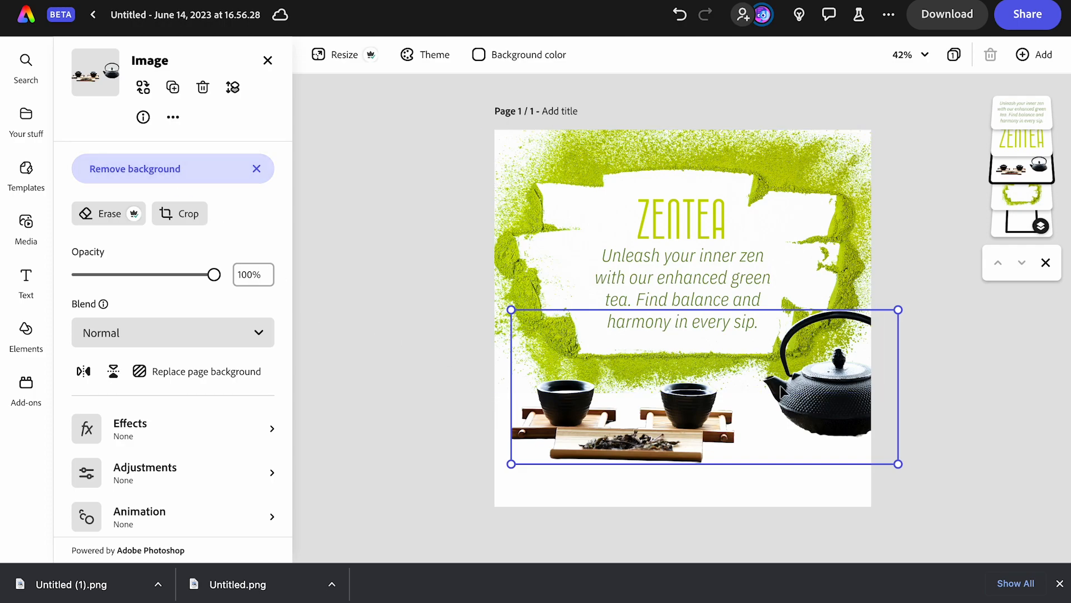
- Enlarge the teapot and cups cutout and place it below the body text, with the teapot running off the page edge
left_click_drag(822, 395, 812, 412)
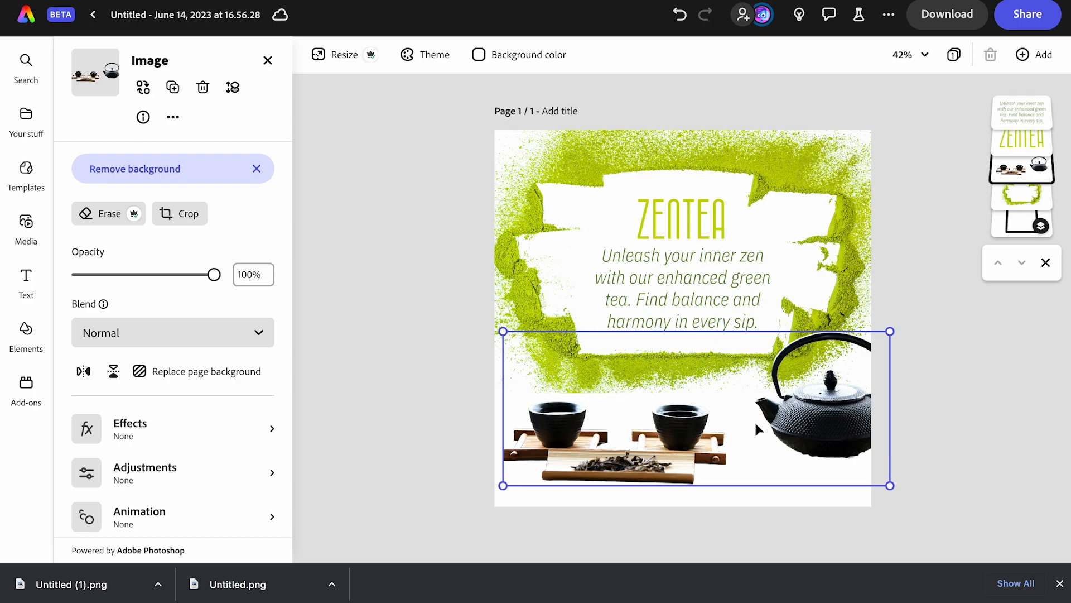
left_click_drag(814, 424, 810, 412)
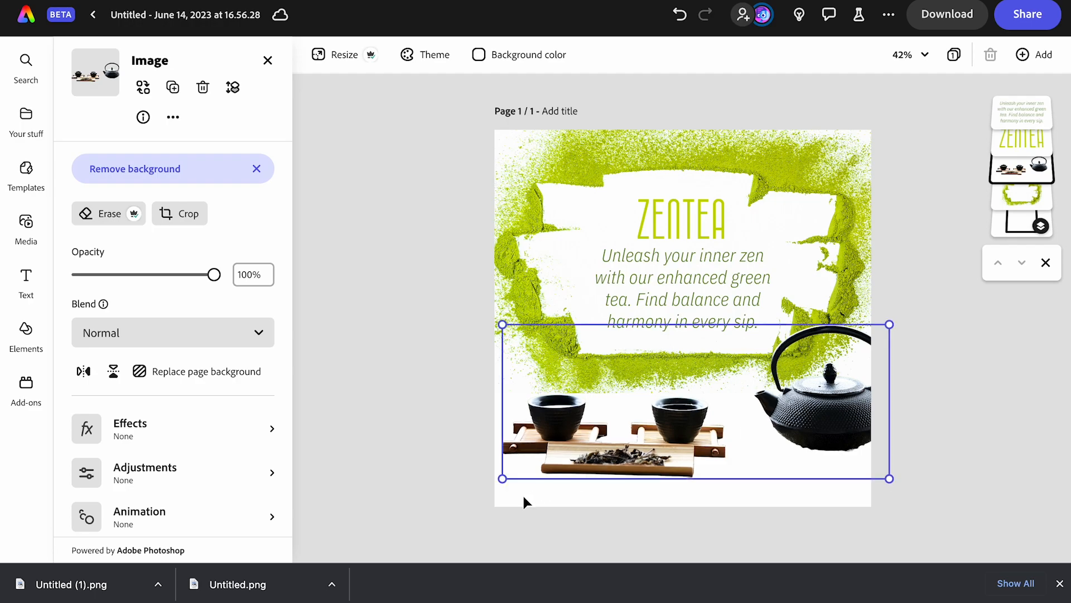
left_click_drag(502, 478, 474, 516)
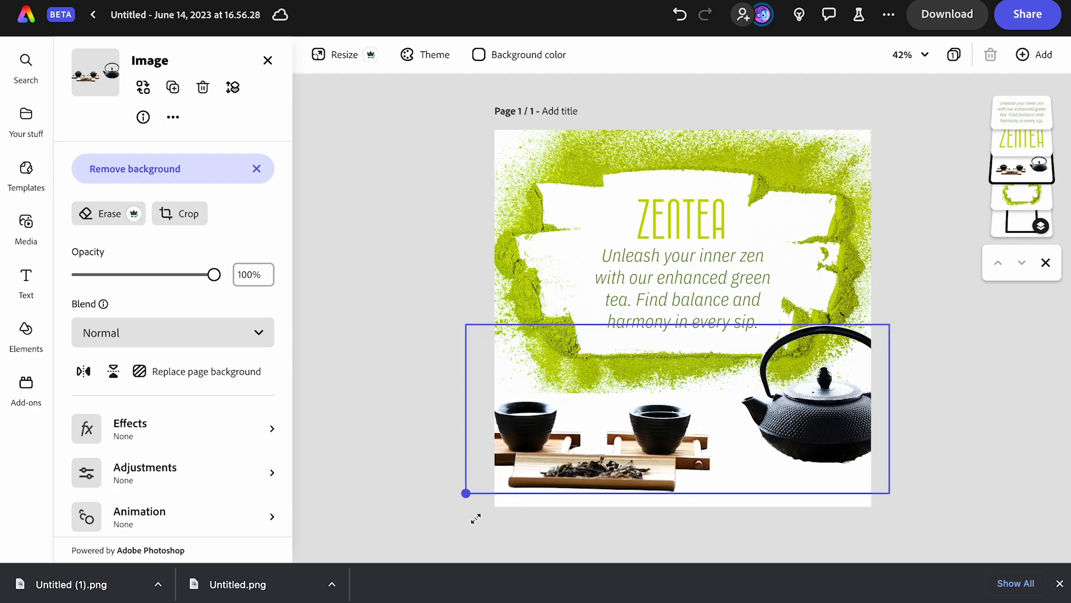
left_click_drag(592, 461, 612, 454)
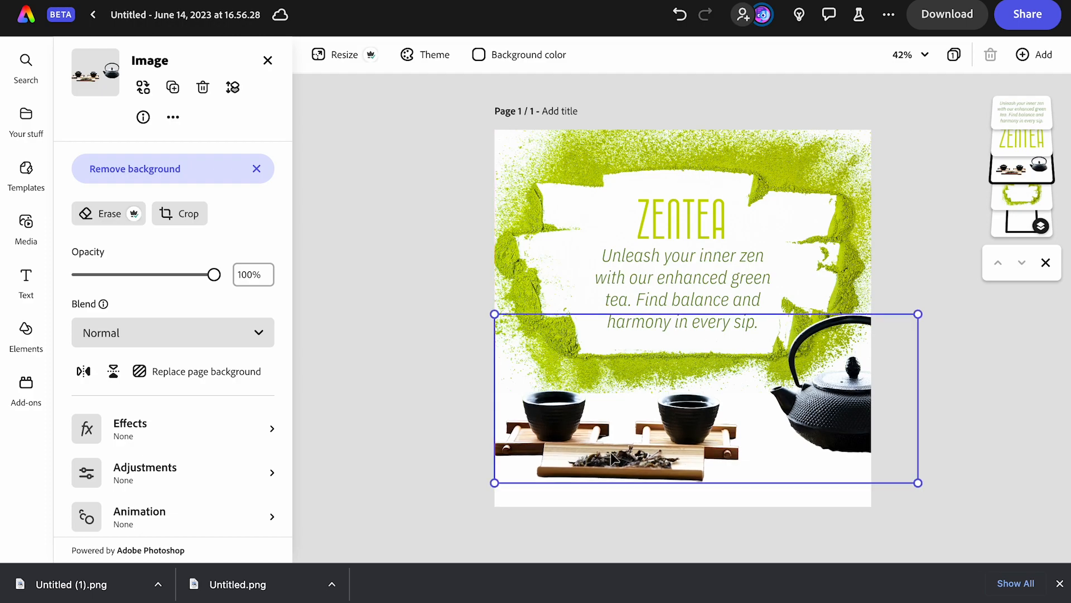
- Deselect the cutout and download the finished design as a PNG
left_click(442, 338)
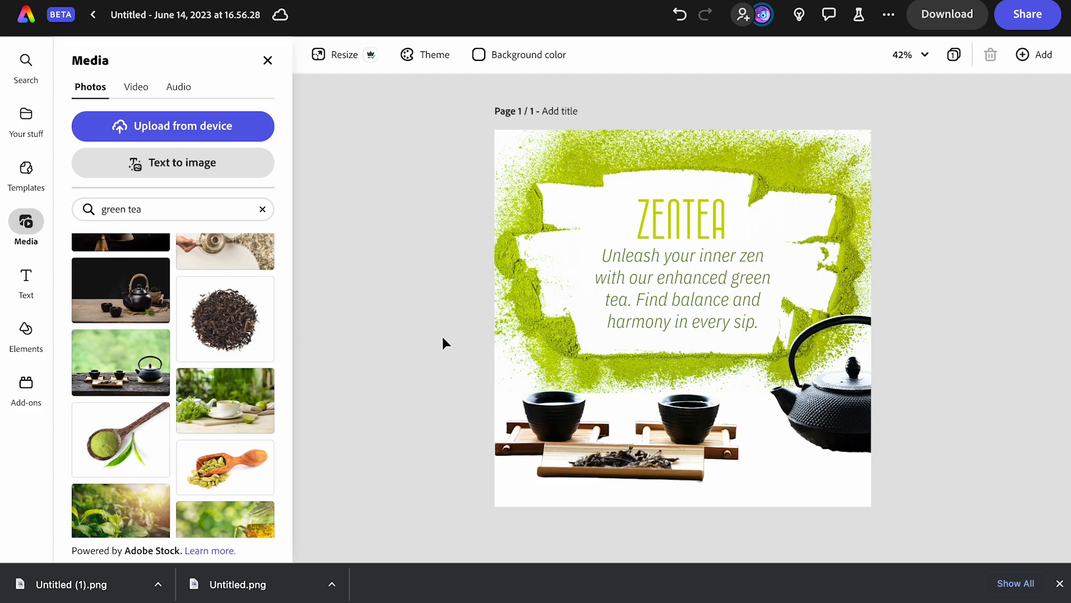
left_click(933, 16)
left_click(956, 168)
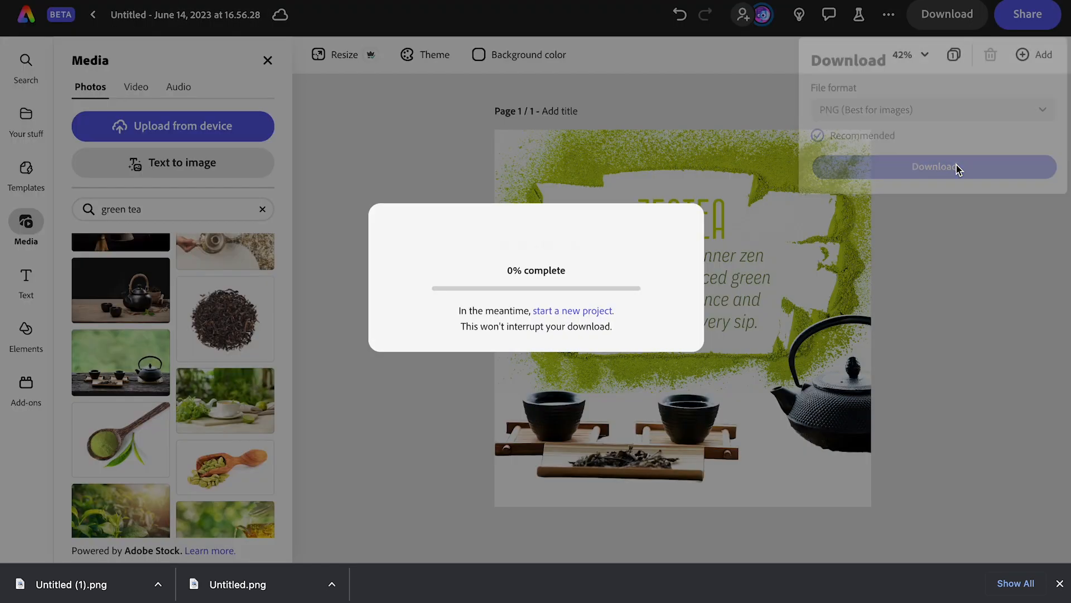